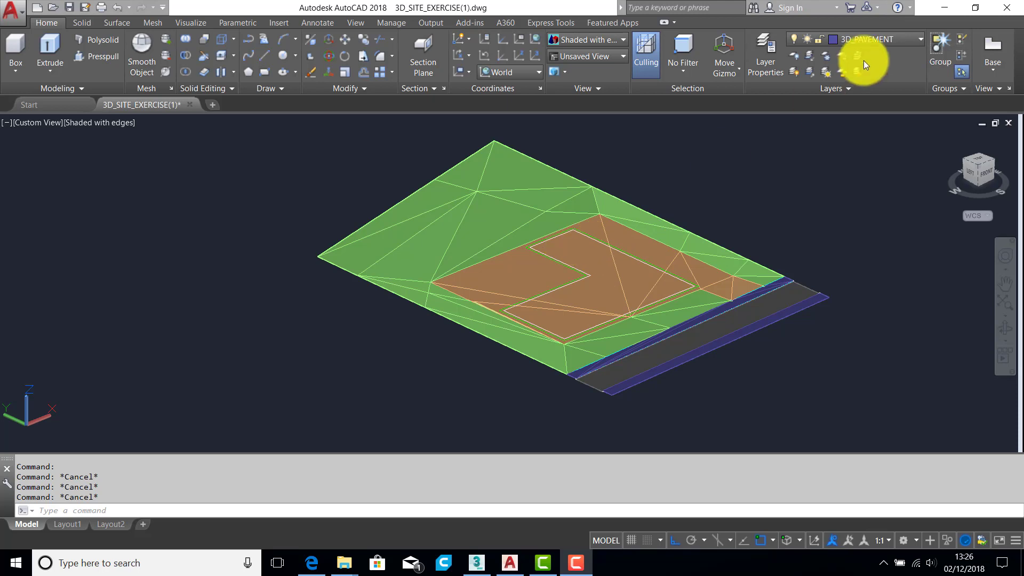
Step: Make WIRE_ROOF the current layer and set the visual style to 2D Wireframe
{"action": "left_click", "coordinate": [914, 43]}
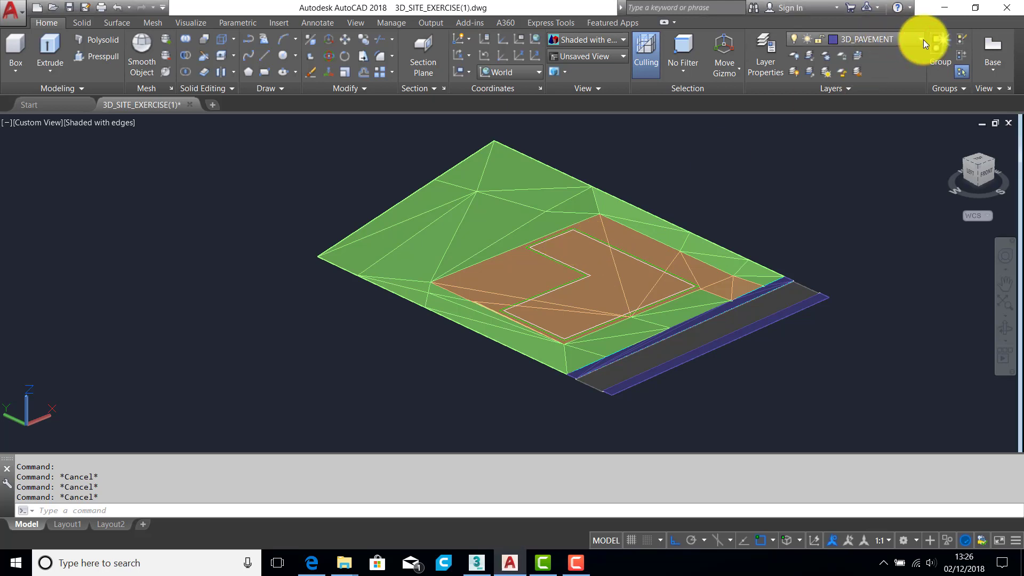
{"action": "left_click", "coordinate": [923, 39]}
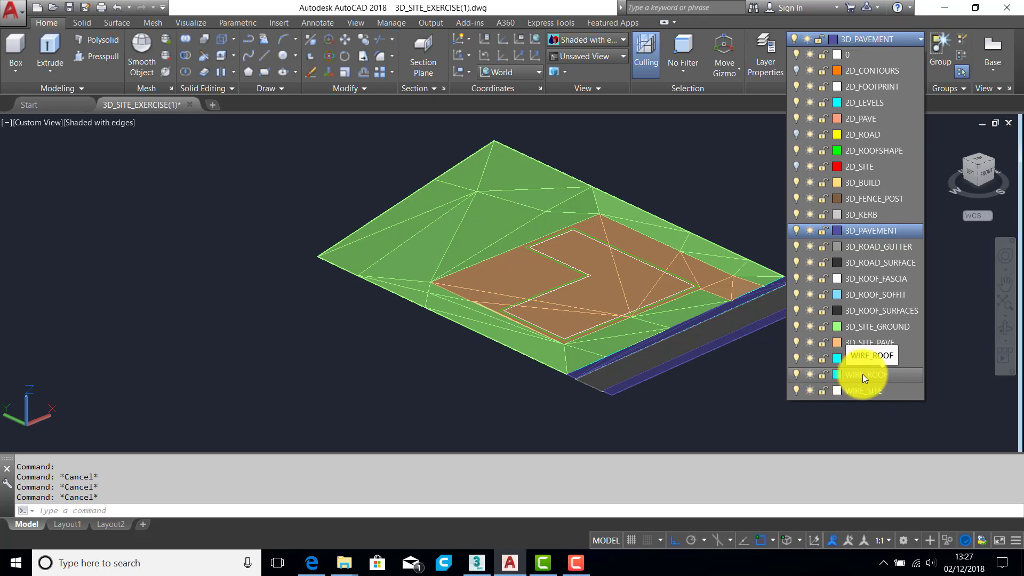
{"action": "left_click", "coordinate": [864, 373]}
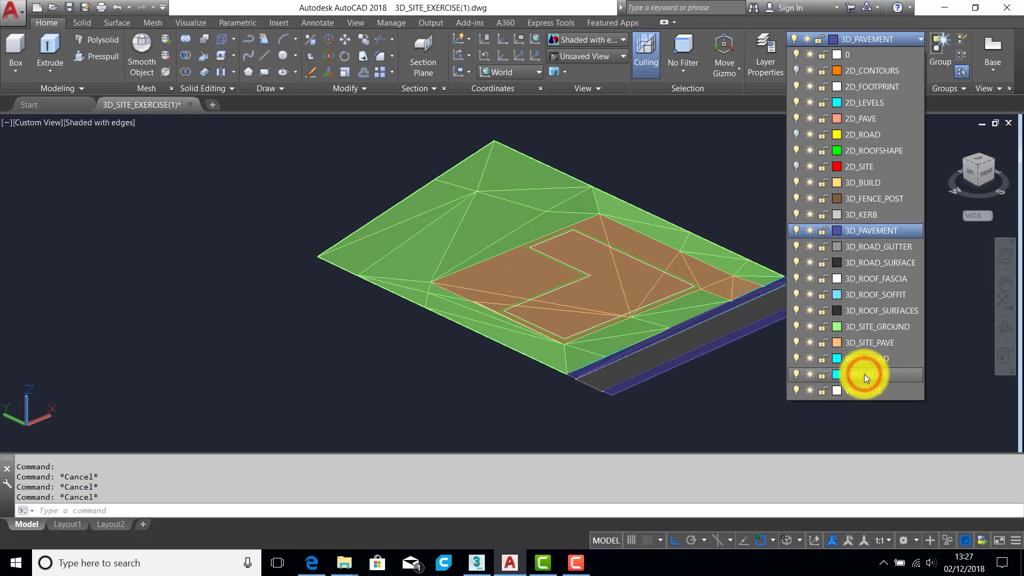
{"action": "left_click", "coordinate": [107, 123]}
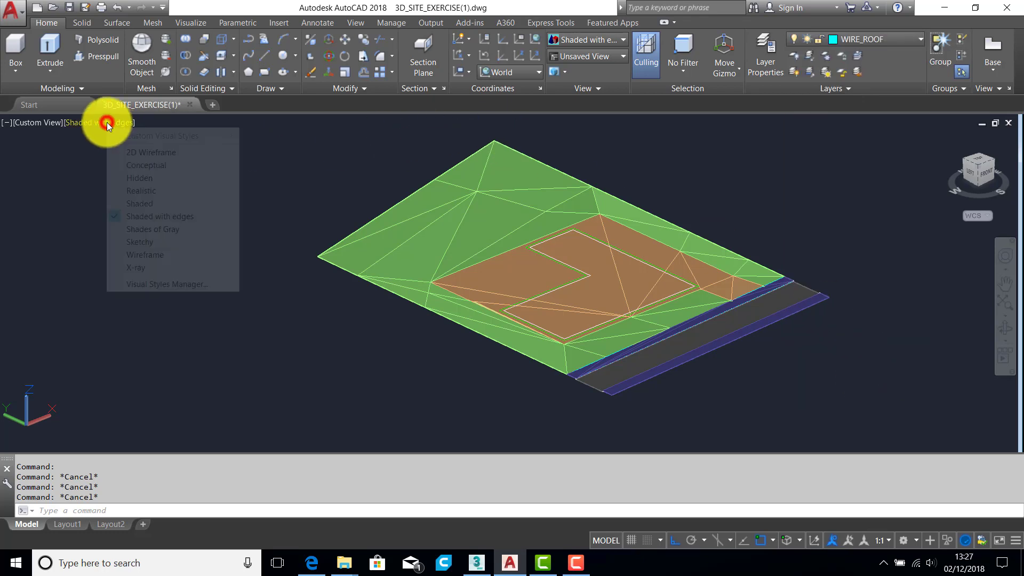
{"action": "left_click", "coordinate": [146, 152]}
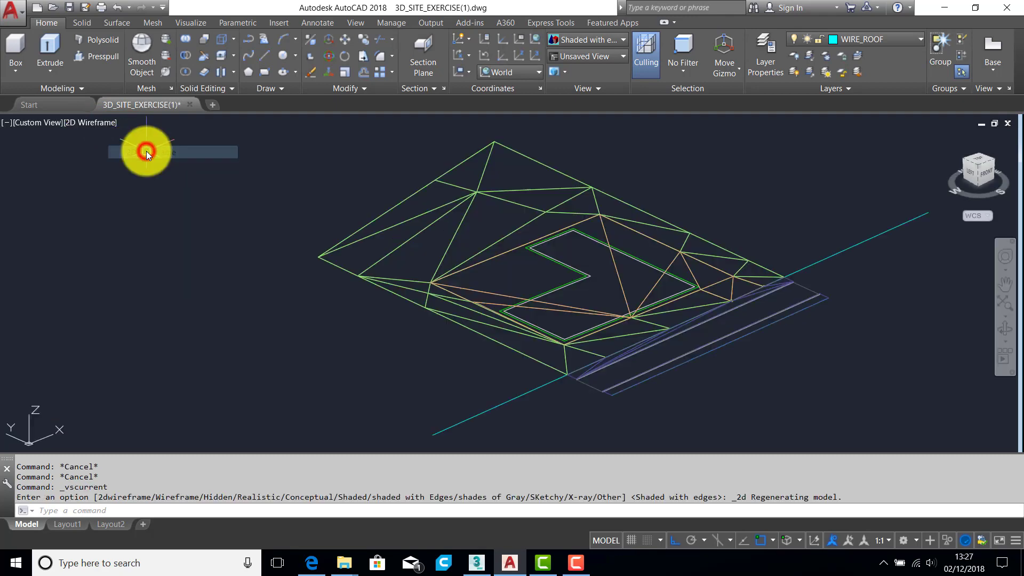
Step: Trace the green L-shaped roof outline with a closed polyline through its six corners
{"action": "scroll", "coordinate": [590, 290], "scroll_direction": "up", "scroll_amount": 5}
{"action": "middle_click_drag", "start_coordinate": [590, 290], "coordinate": [560, 309]}
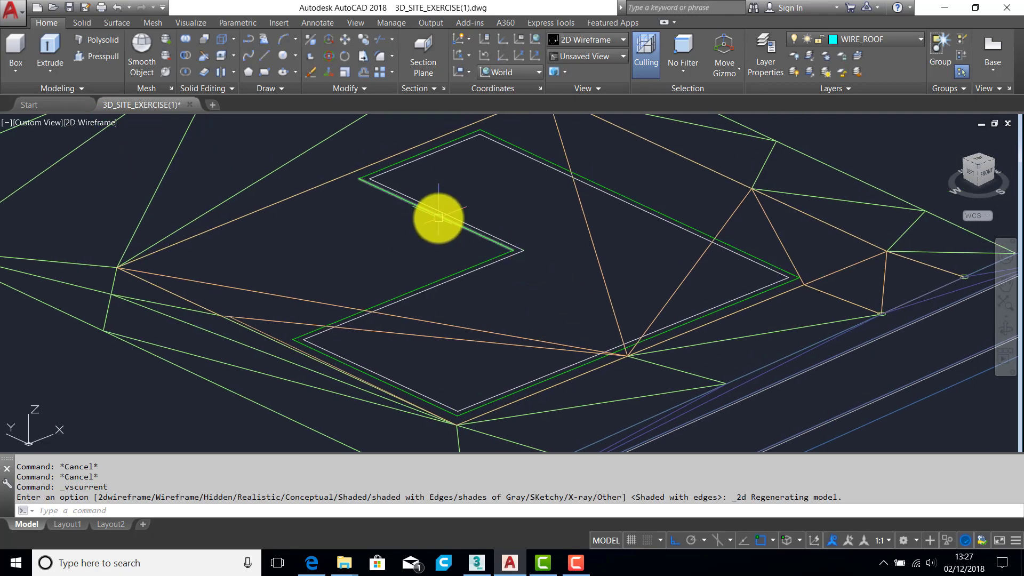
{"action": "mouse_move", "coordinate": [438, 217]}
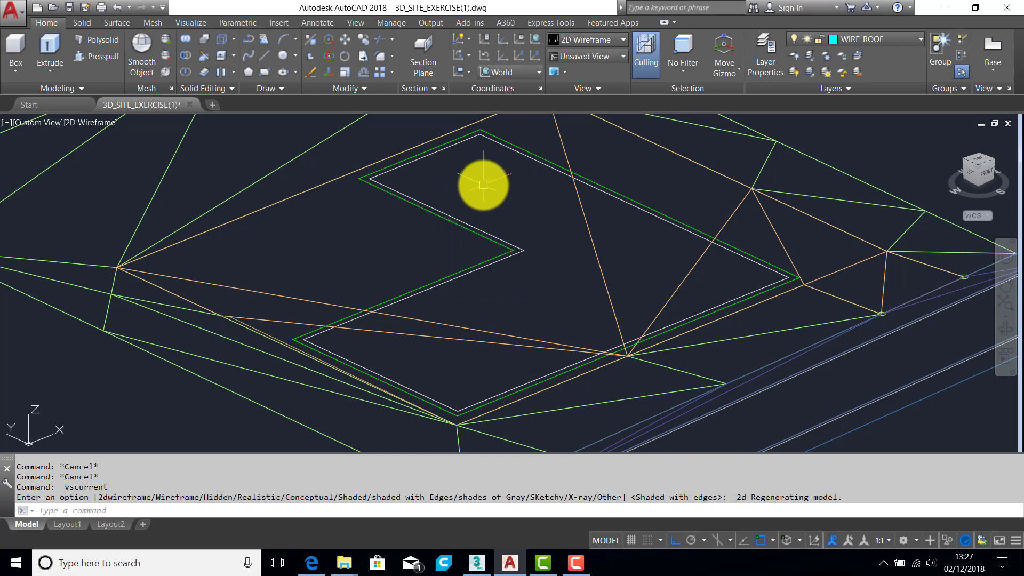
{"action": "key", "text": "Return"}
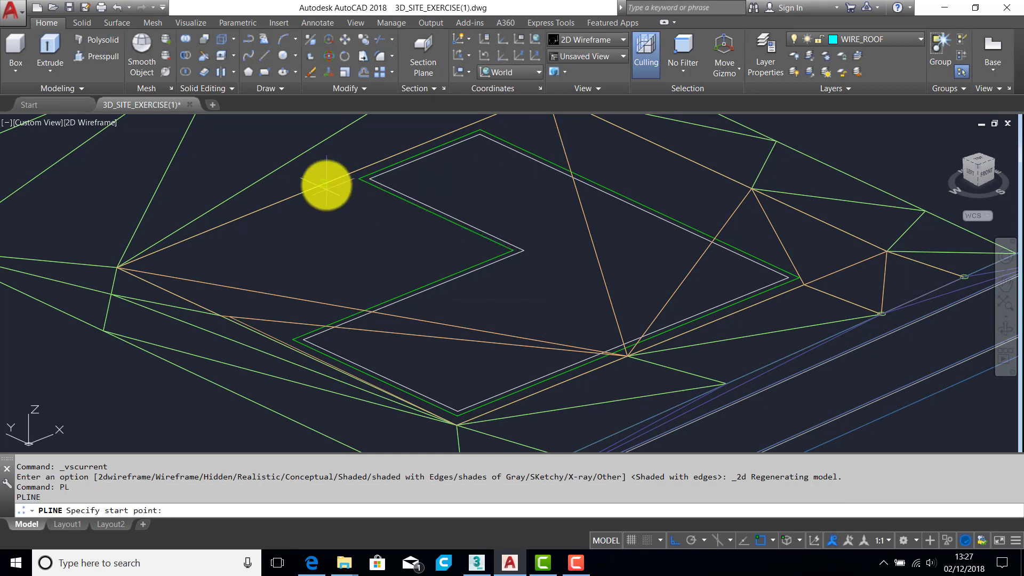
{"action": "left_click", "coordinate": [360, 177]}
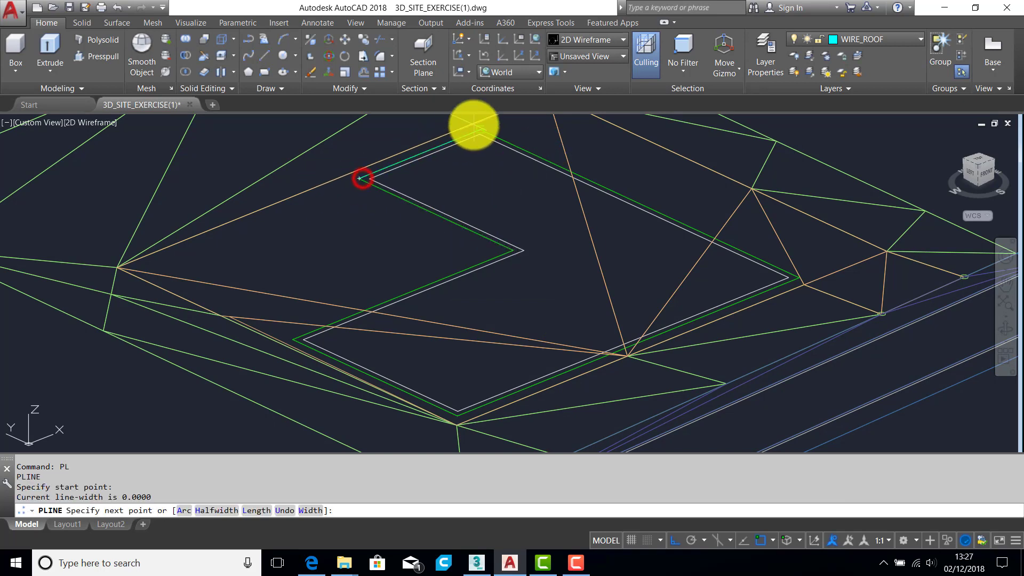
{"action": "left_click", "coordinate": [480, 130]}
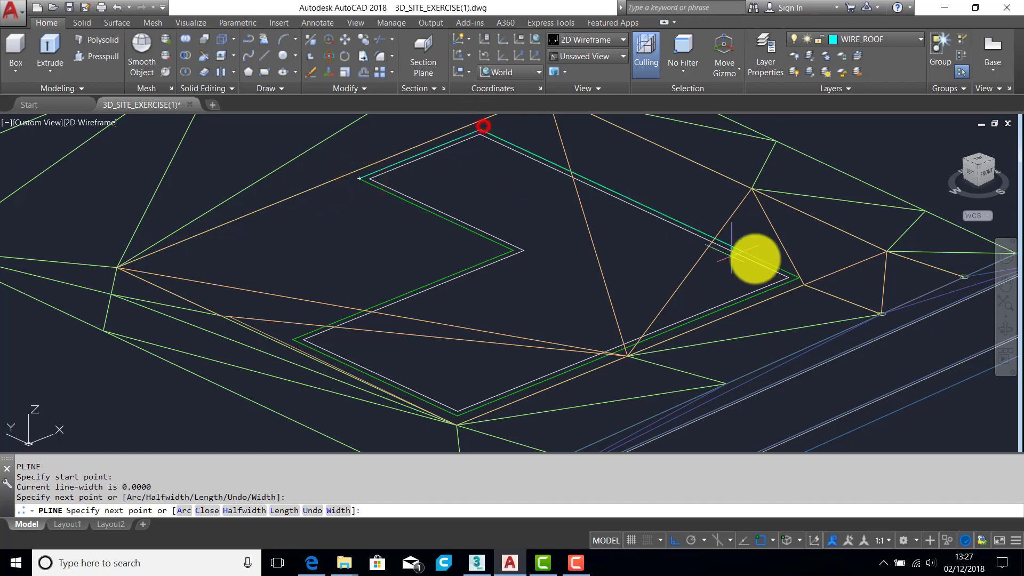
{"action": "left_click", "coordinate": [800, 278]}
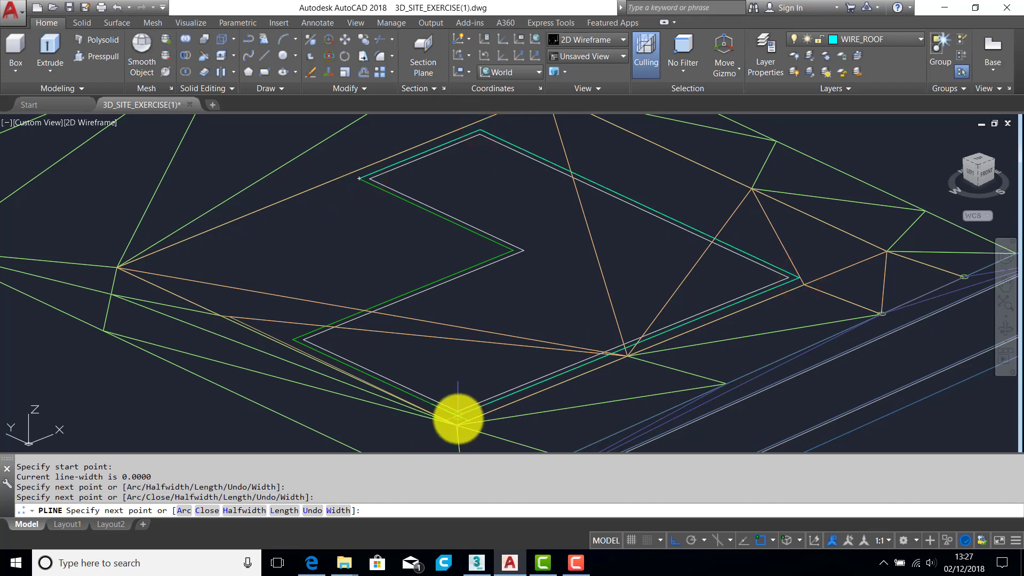
{"action": "left_click", "coordinate": [457, 416]}
{"action": "left_click", "coordinate": [289, 334]}
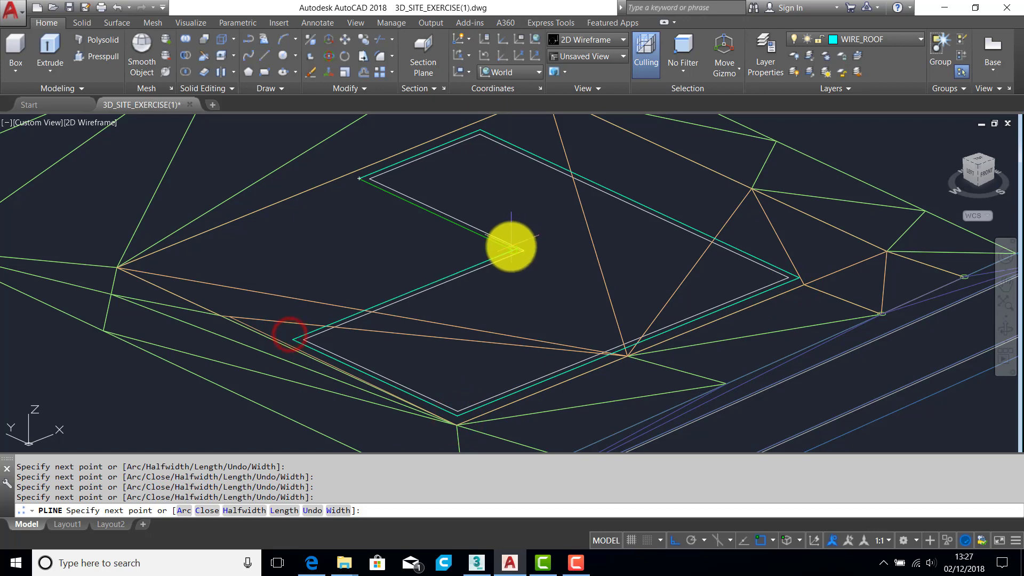
{"action": "left_click", "coordinate": [511, 248]}
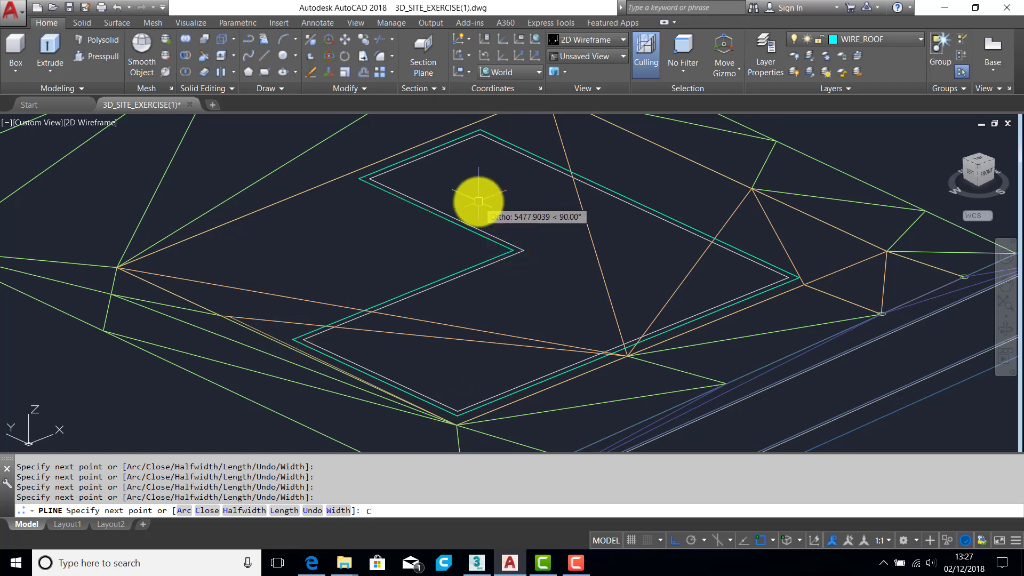
{"action": "type", "text": "C"}
{"action": "key", "text": "Return"}
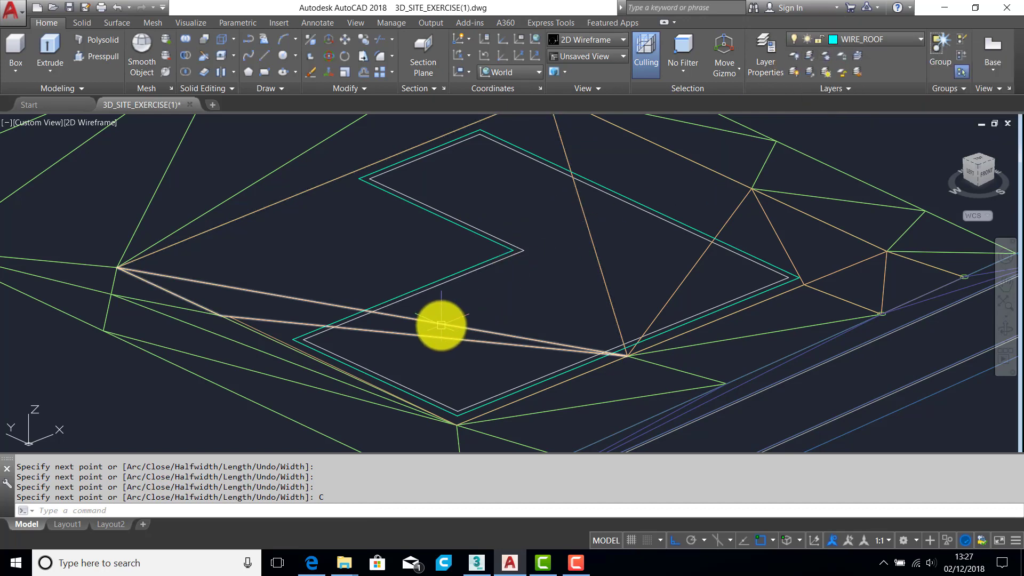
Step: Turn off all layers except the current WIRE_ROOF layer using the -LAYER command
{"action": "type", "text": "-LA"}
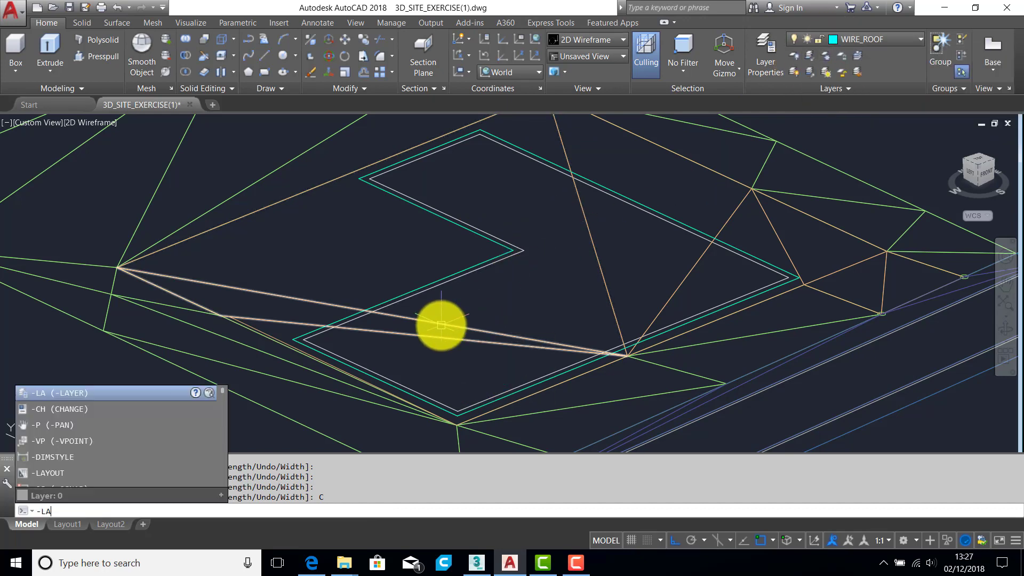
{"action": "key", "text": "Return"}
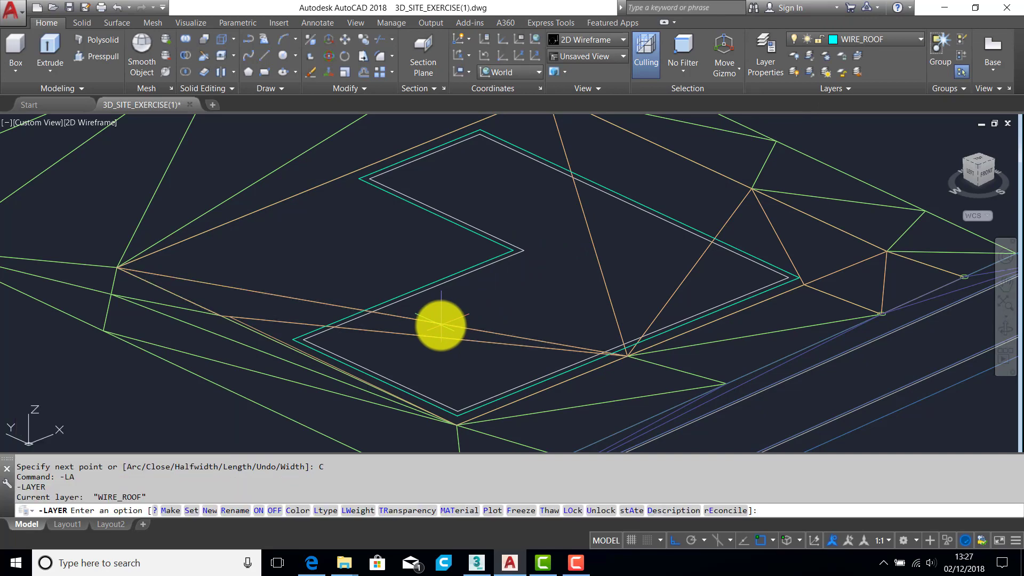
{"action": "left_click", "coordinate": [274, 511]}
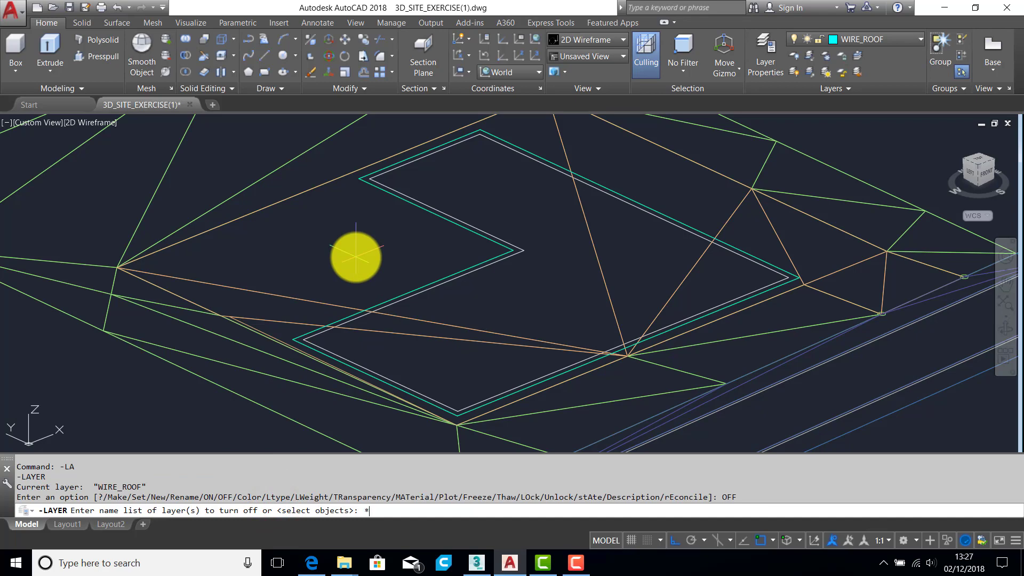
{"action": "key", "text": "Return"}
{"action": "key", "text": "Return"}
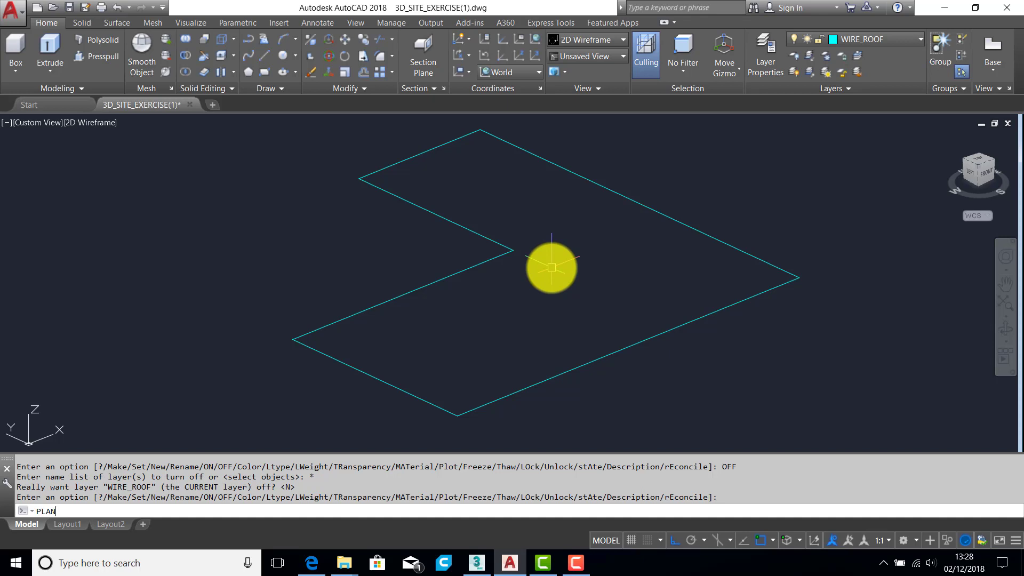
Step: Show the roof outline in plan view of the current UCS using the PLAN command
{"action": "key", "text": "Return"}
{"action": "key", "text": "Return"}
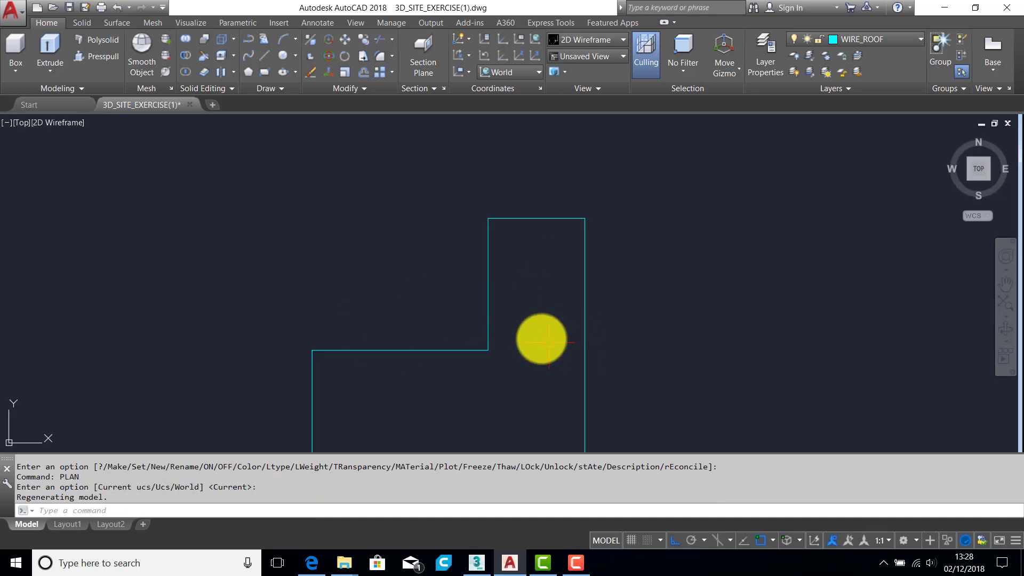
{"action": "middle_click_drag", "start_coordinate": [548, 340], "coordinate": [524, 244]}
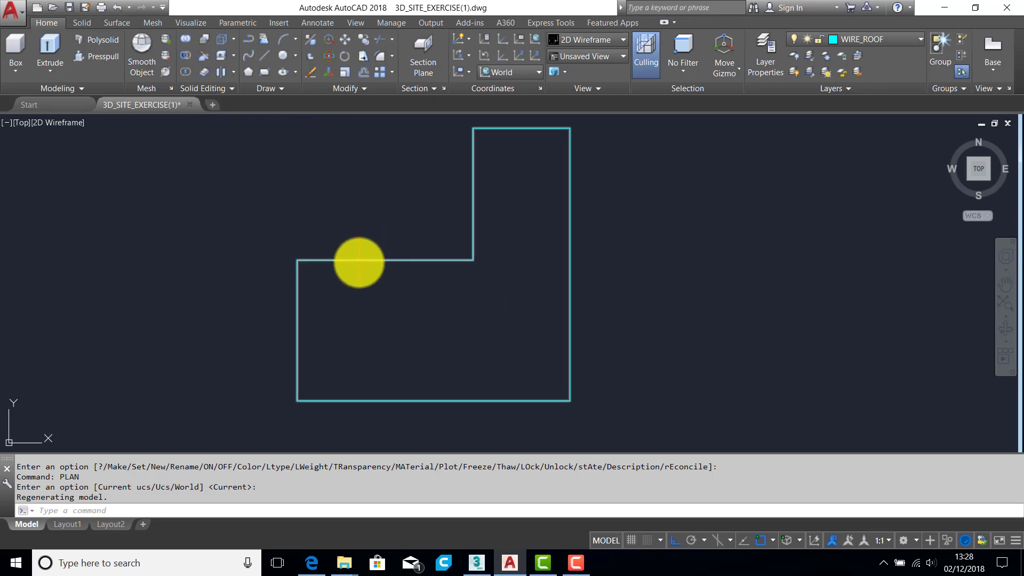
Step: Return to an angled 3D view and move the UCS origin to the nearest front corner of the roof outline
{"action": "middle_click_drag", "start_coordinate": [429, 328], "coordinate": [430, 240], "text": "shift"}
{"action": "middle_click_drag", "start_coordinate": [445, 312], "coordinate": [437, 276]}
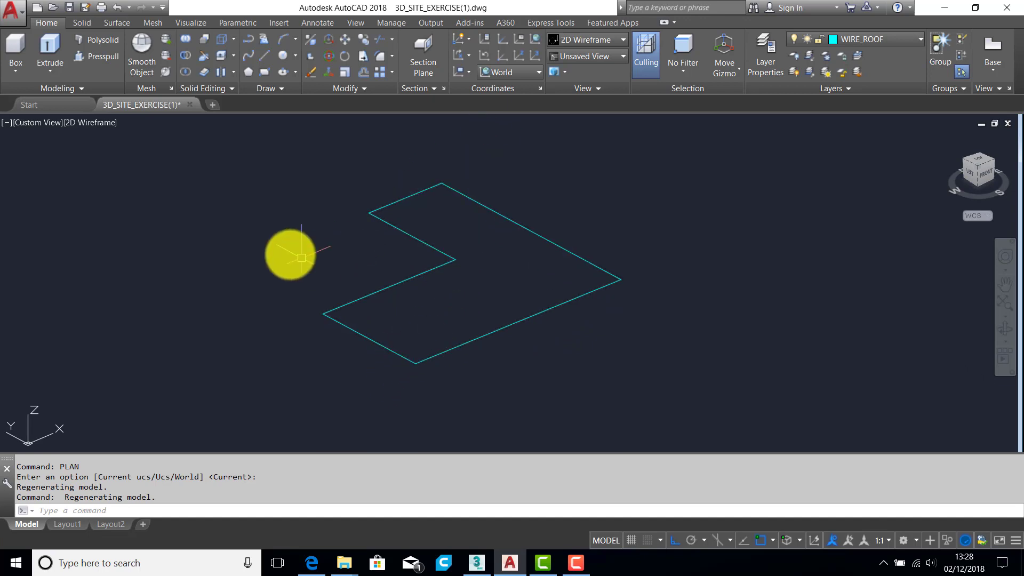
{"action": "key", "text": "Return"}
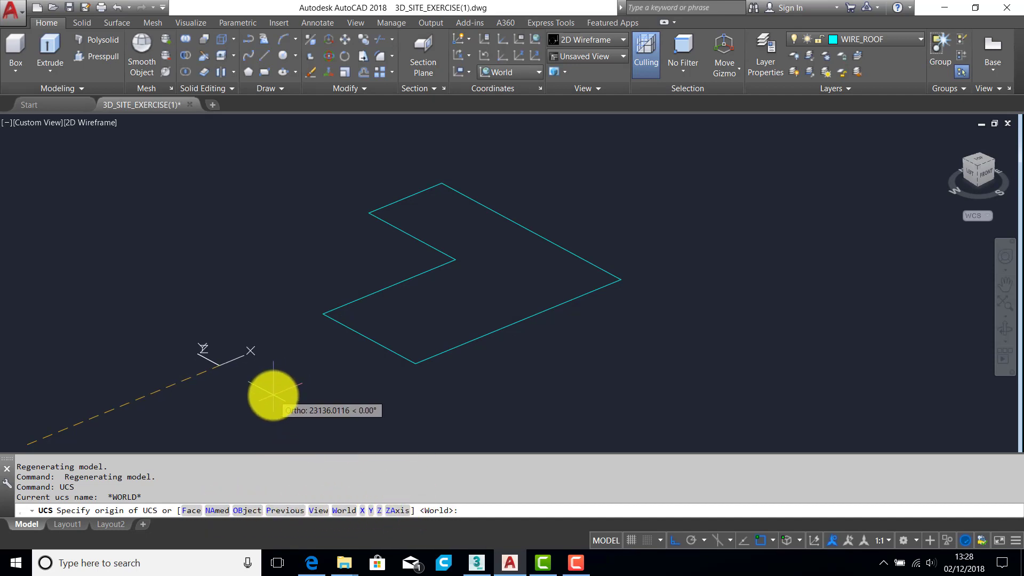
{"action": "key", "text": "Return"}
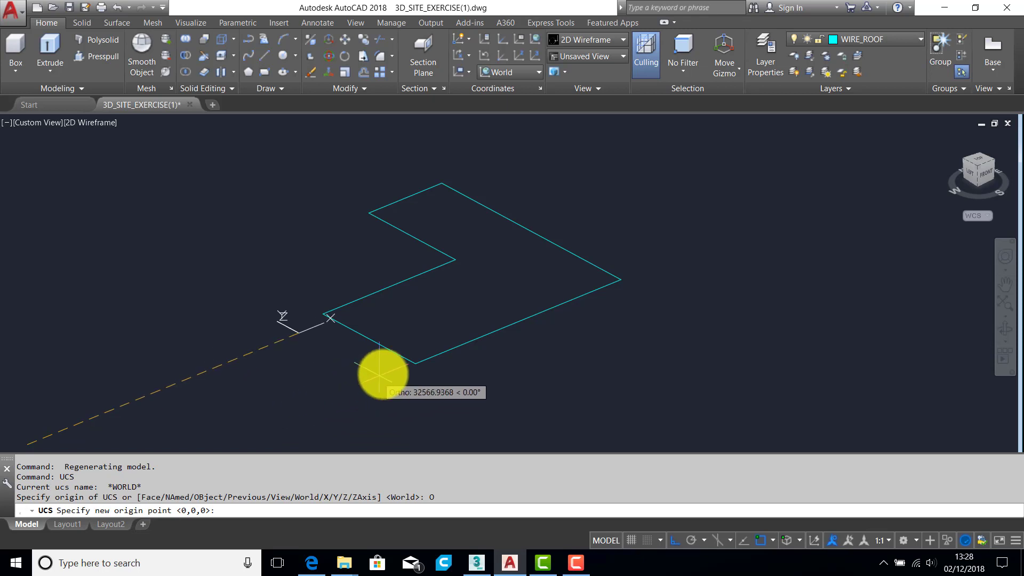
{"action": "left_click", "coordinate": [413, 365]}
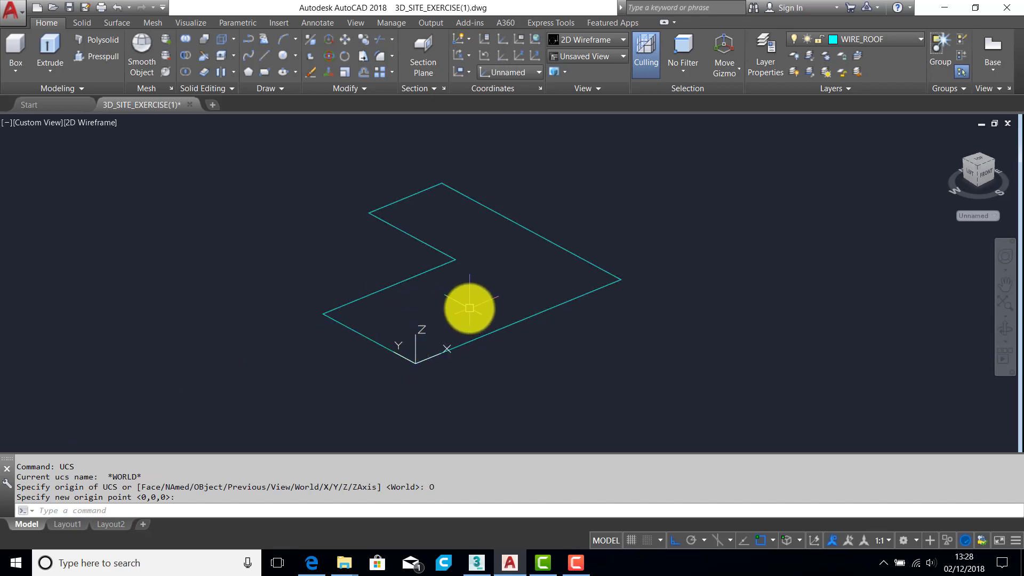
Step: Switch to the plan view of the relocated UCS, with the roof outline enlarged
{"action": "key", "text": "Return"}
{"action": "key", "text": "Return"}
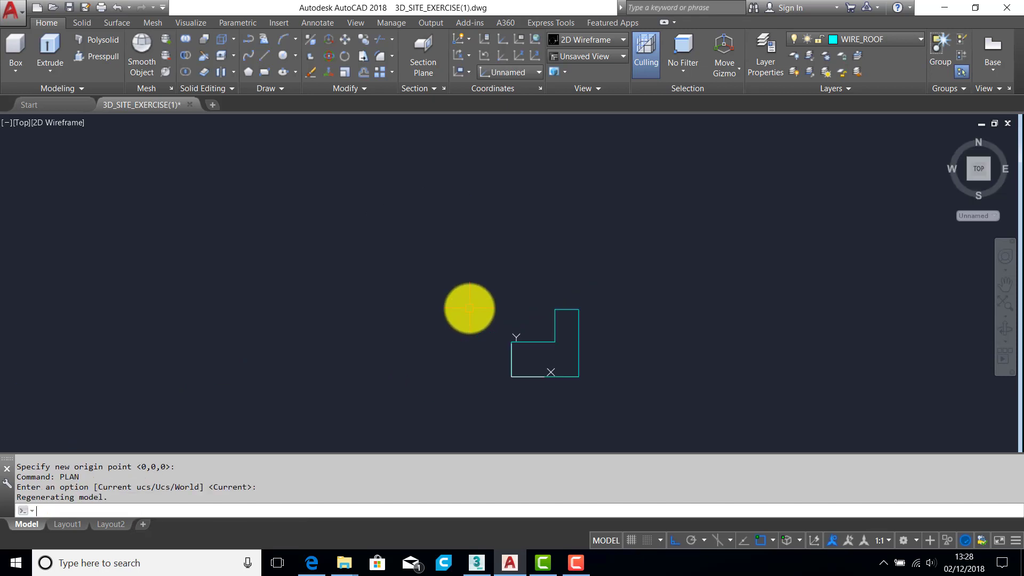
{"action": "scroll", "coordinate": [561, 336], "scroll_direction": "up", "scroll_amount": 6}
{"action": "mouse_move", "coordinate": [553, 354]}
{"action": "middle_mouse_down"}
{"action": "mouse_move", "coordinate": [476, 205]}
{"action": "mouse_move", "coordinate": [464, 212]}
{"action": "middle_mouse_up"}
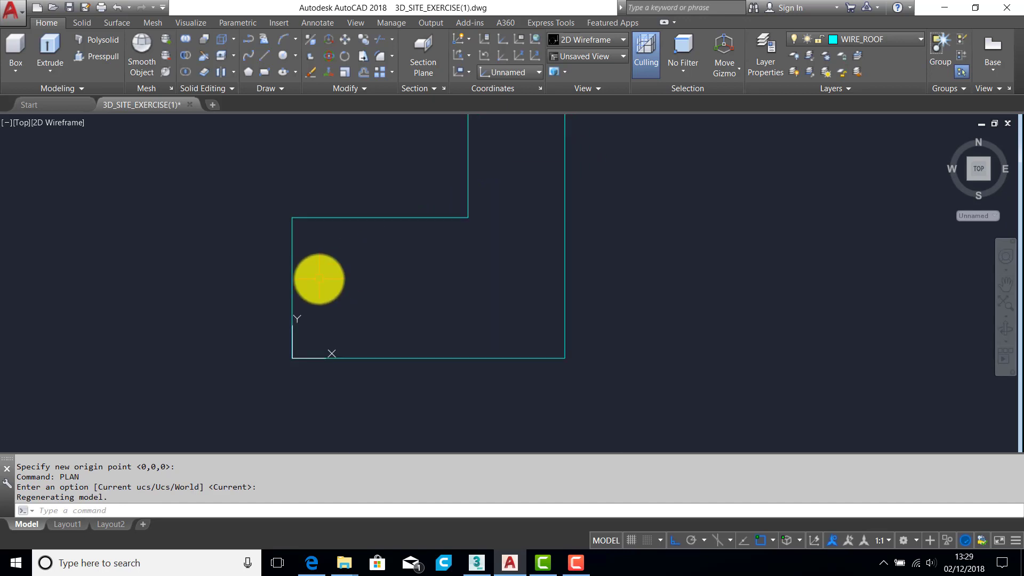
Step: Enable the Midpoint object snap
{"action": "left_click", "coordinate": [773, 540]}
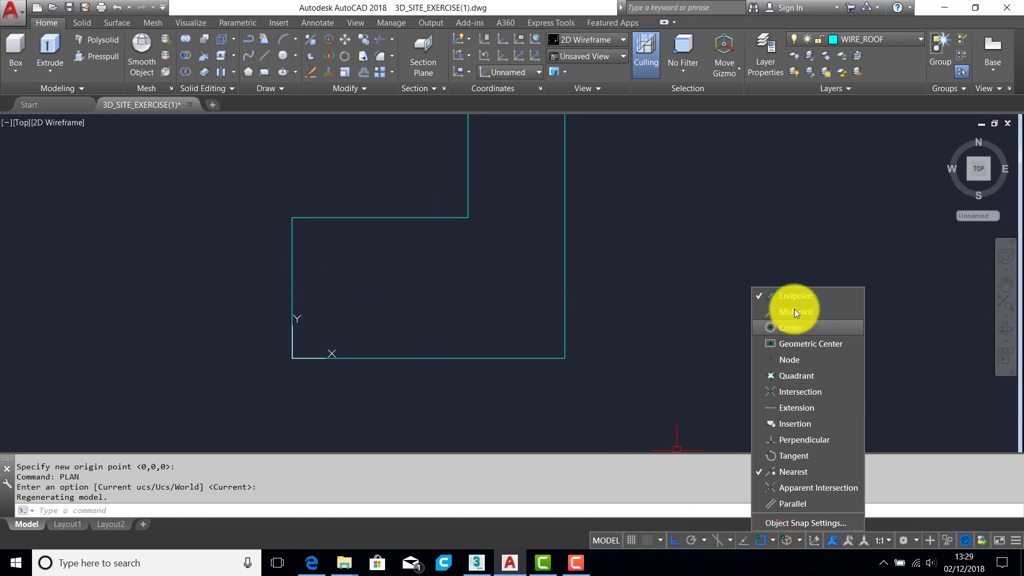
{"action": "left_click", "coordinate": [779, 312]}
{"action": "left_click", "coordinate": [347, 292]}
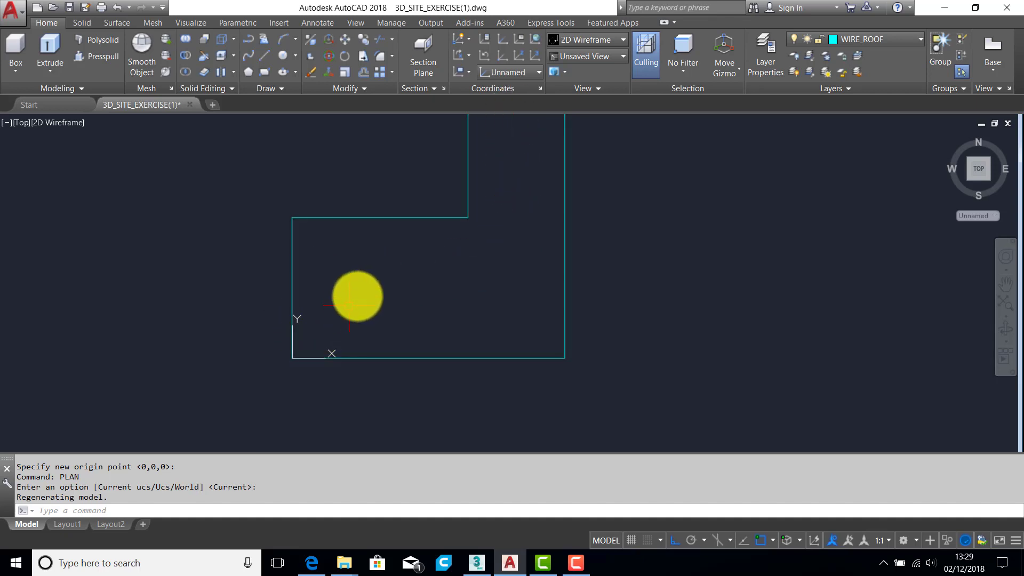
Step: Draw a horizontal ridge line from the midpoint of the outline's left edge to just beyond its right edge
{"action": "middle_click_drag", "start_coordinate": [349, 306], "coordinate": [274, 360]}
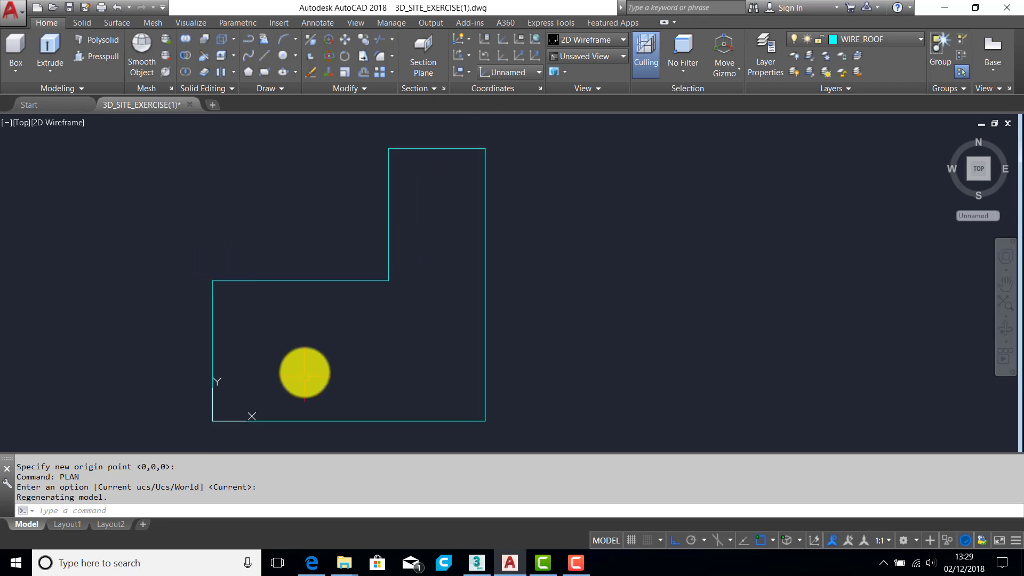
{"action": "middle_click_drag", "start_coordinate": [328, 356], "coordinate": [330, 326]}
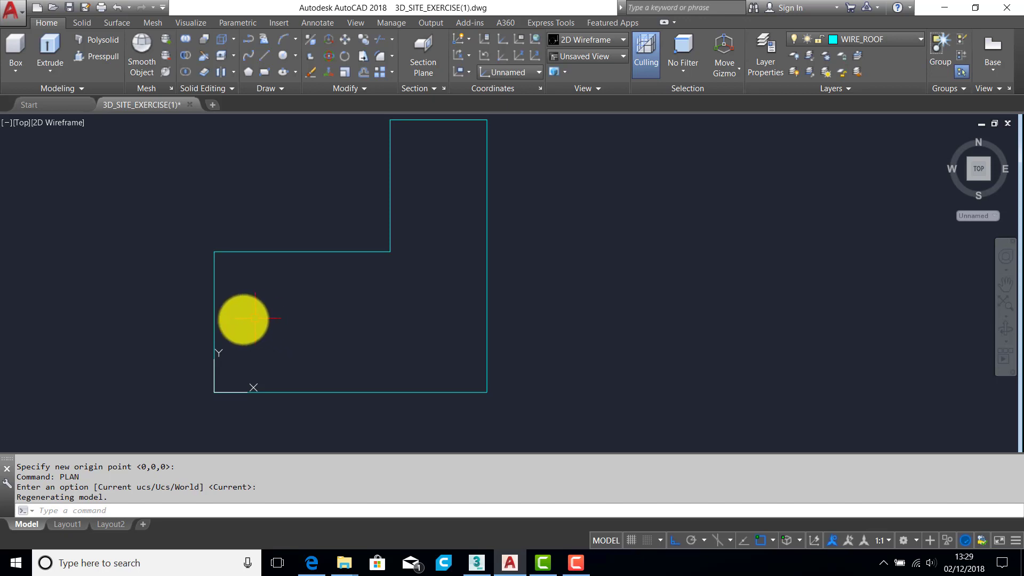
{"action": "left_click", "coordinate": [264, 54]}
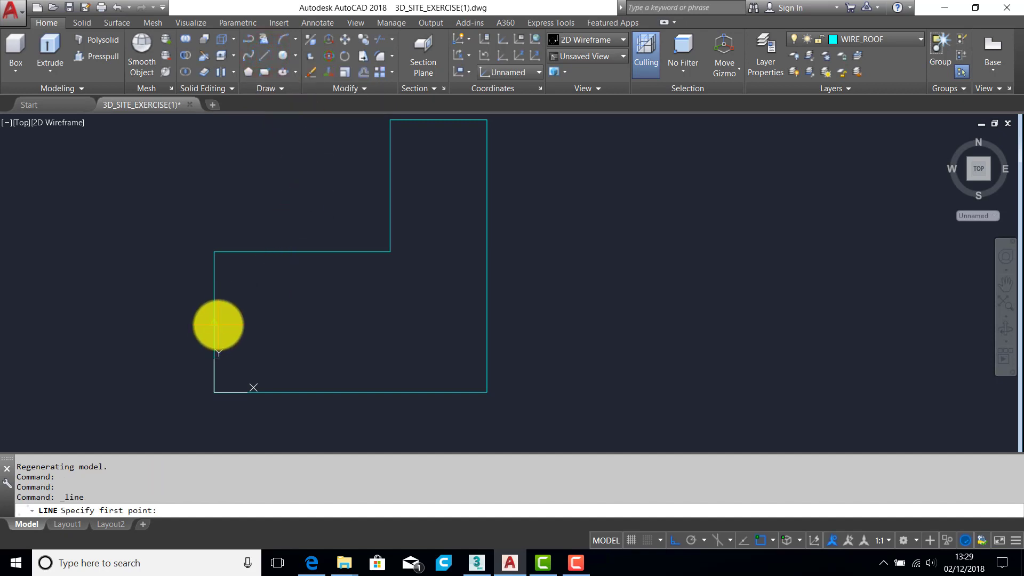
{"action": "left_click", "coordinate": [214, 322]}
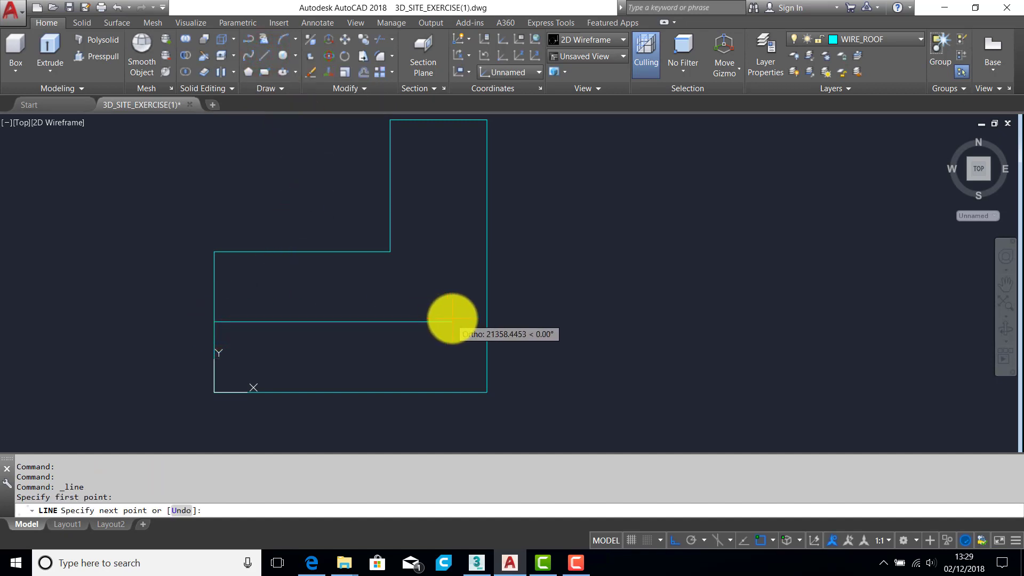
{"action": "left_click", "coordinate": [512, 322]}
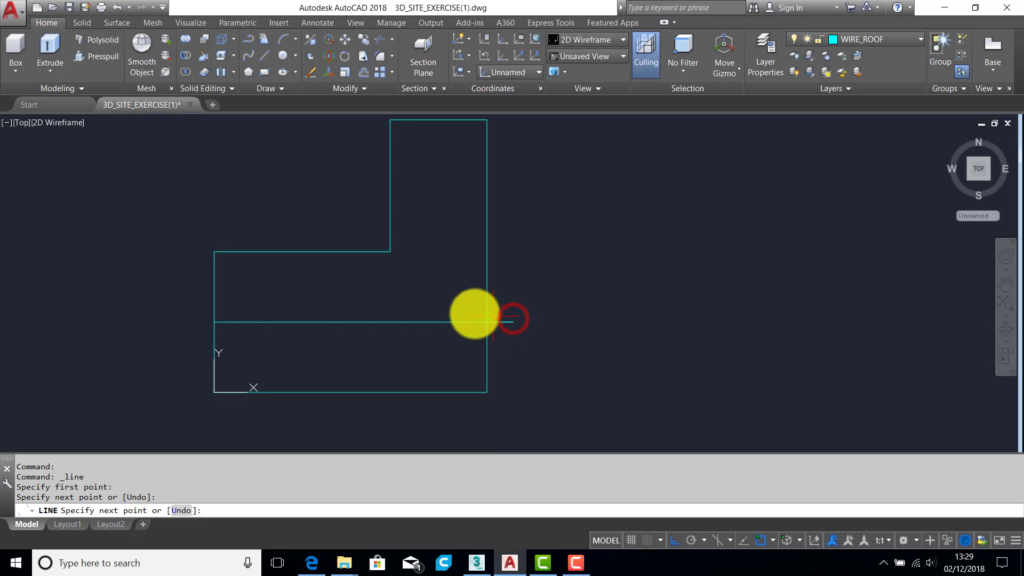
{"action": "key", "text": "Return"}
Step: Draw a hip line 5000 units long at 45° from the outline's lower-left corner at the UCS origin
{"action": "key", "text": "Return"}
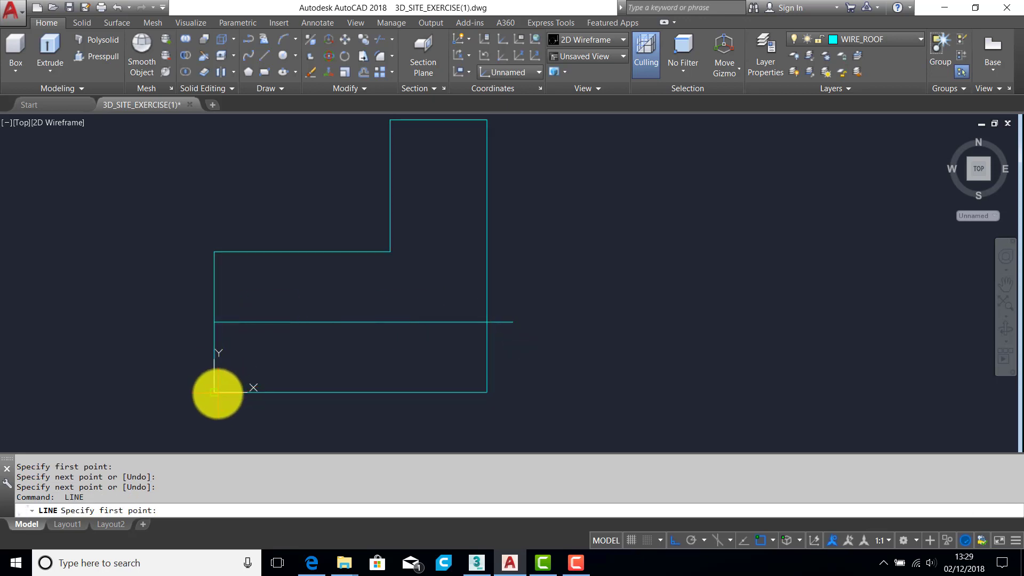
{"action": "left_click", "coordinate": [214, 392]}
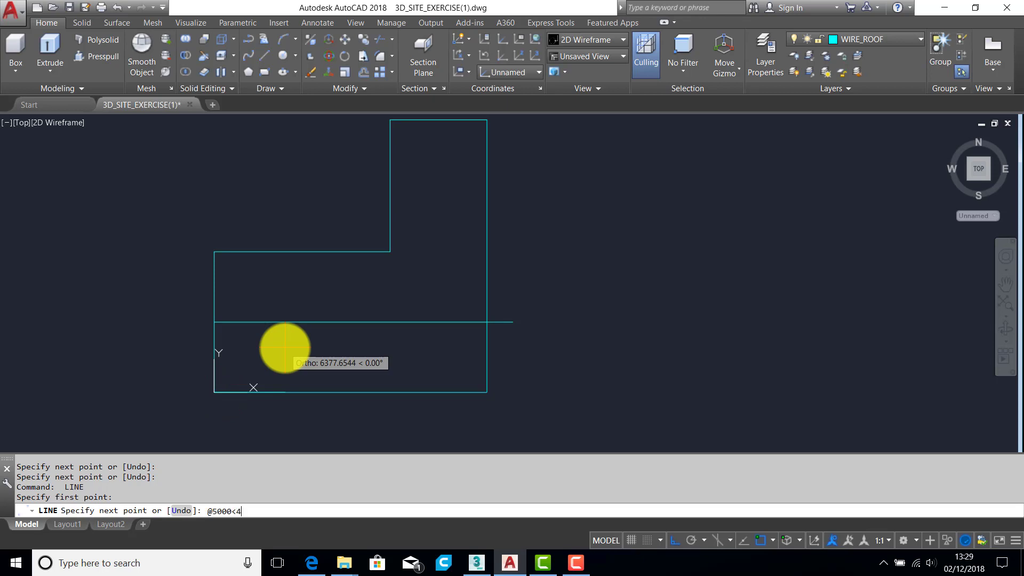
{"action": "type", "text": "@5000<45"}
{"action": "key", "text": "Return"}
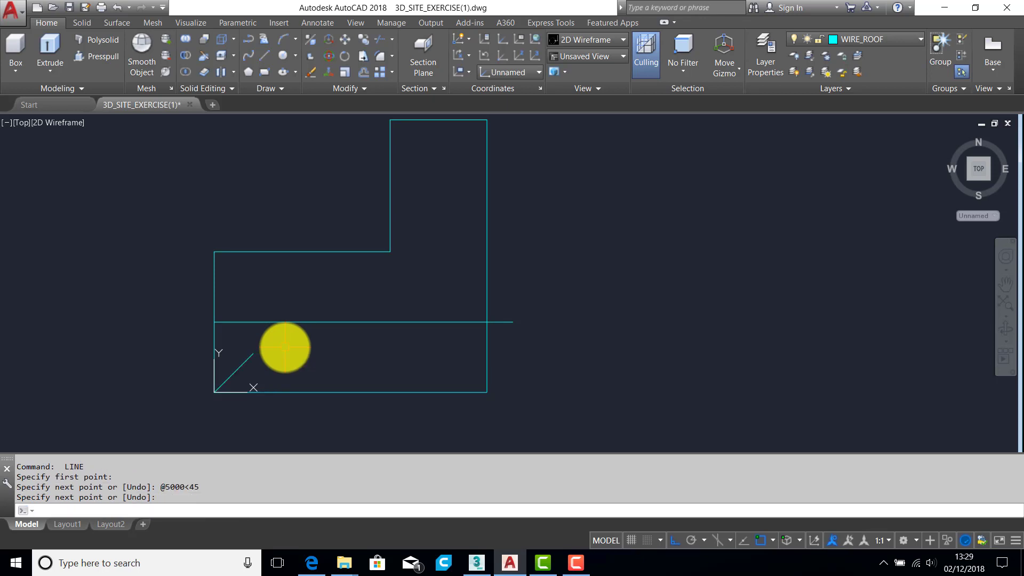
Step: Fillet the 45° hip line with the horizontal ridge line so they meet in a sharp corner
{"action": "type", "text": "f"}
{"action": "key", "text": "Return"}
{"action": "left_click", "coordinate": [241, 364]}
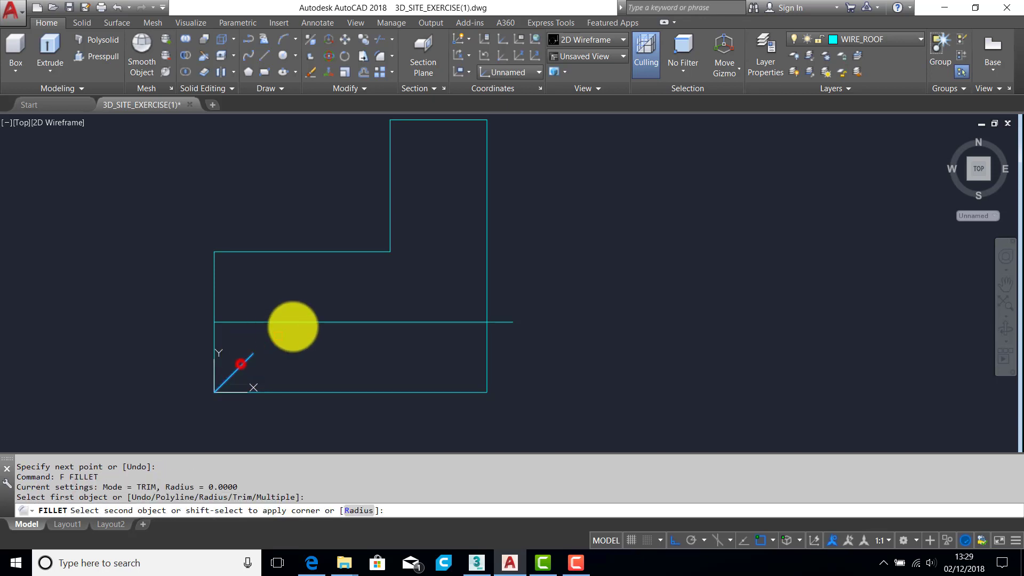
{"action": "left_click", "coordinate": [314, 321]}
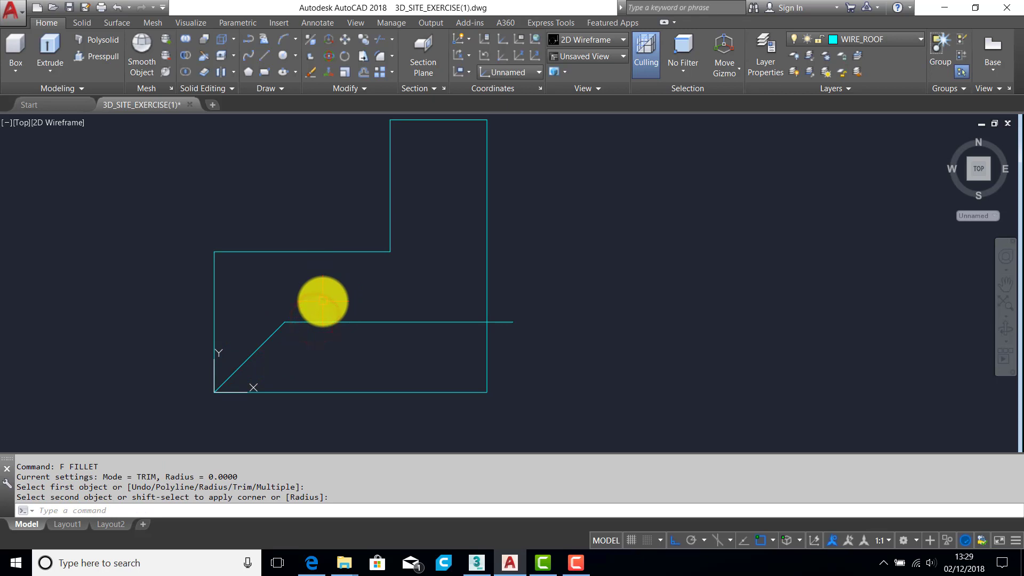
Step: Mirror the lower-left hip line about the horizontal ridge line, keeping the original
{"action": "type", "text": "MI"}
{"action": "key", "text": "Return"}
{"action": "left_click", "coordinate": [270, 337]}
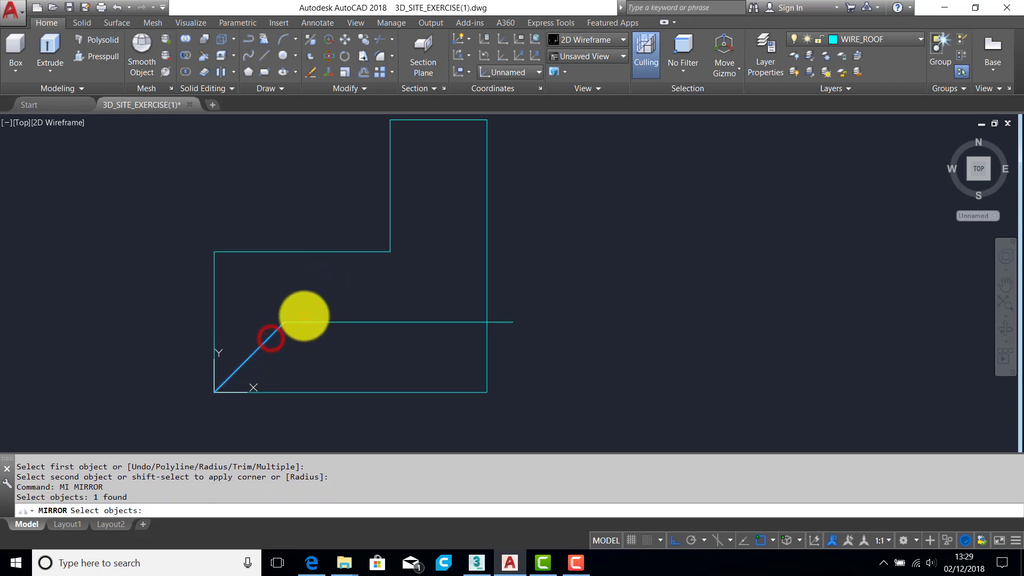
{"action": "key", "text": "Return"}
{"action": "left_click", "coordinate": [284, 322]}
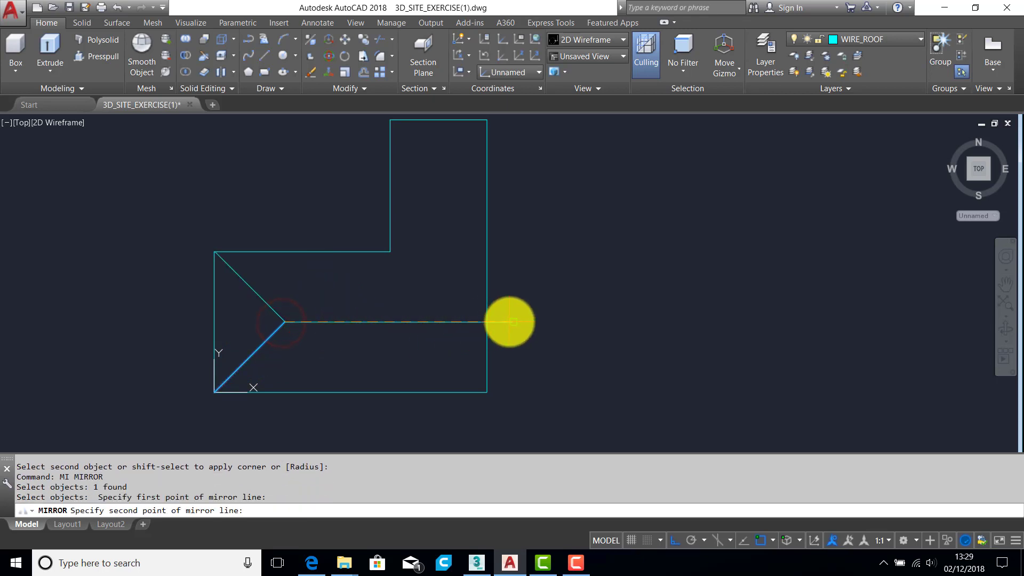
{"action": "left_click", "coordinate": [509, 322]}
{"action": "key", "text": "Return"}
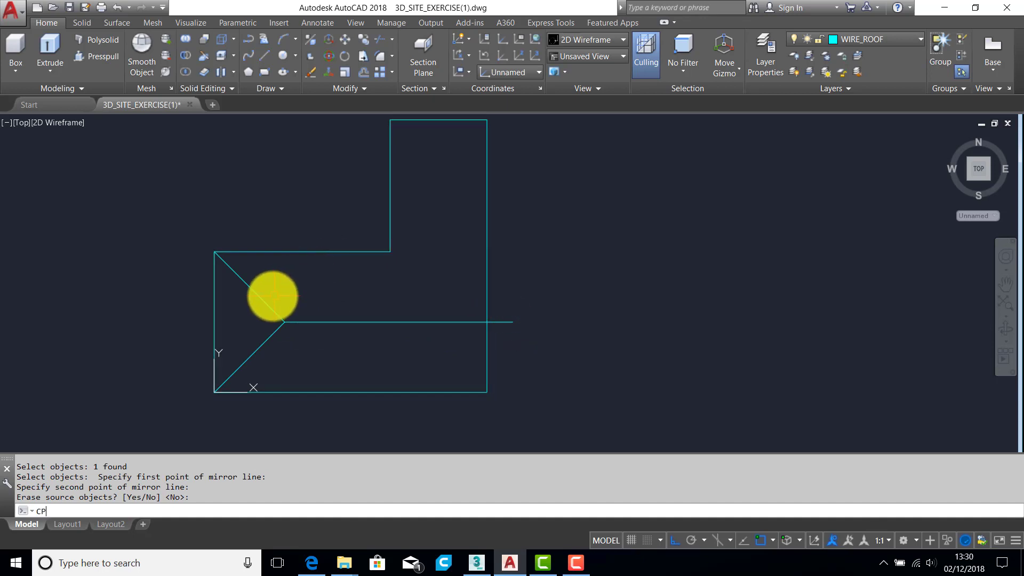
Step: Copy the mirrored hip line from the outline's left corner to the upper-left corner of the upright wing
{"action": "key", "text": "Return"}
{"action": "left_click", "coordinate": [236, 274]}
{"action": "key", "text": "Return"}
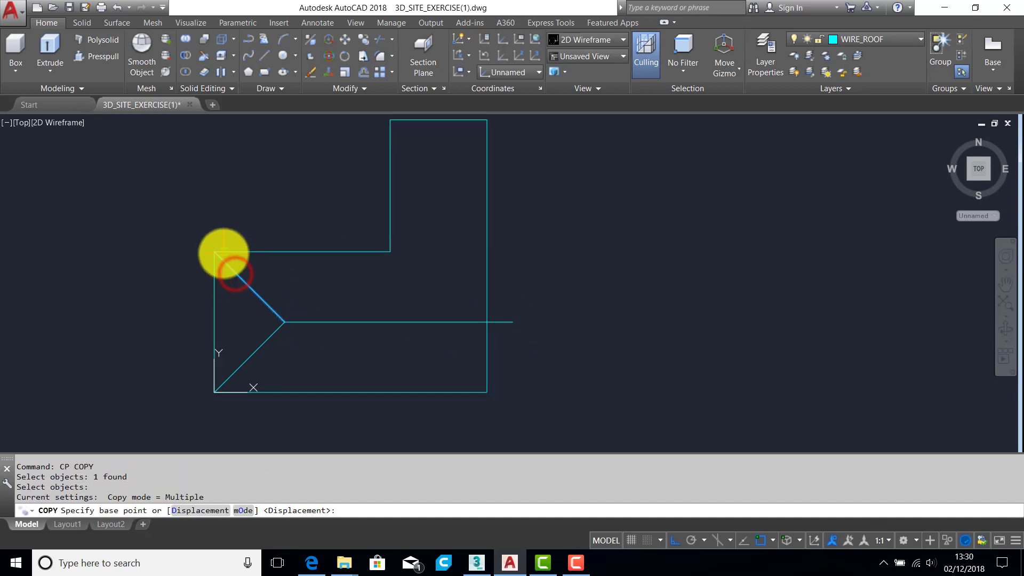
{"action": "left_click", "coordinate": [216, 252]}
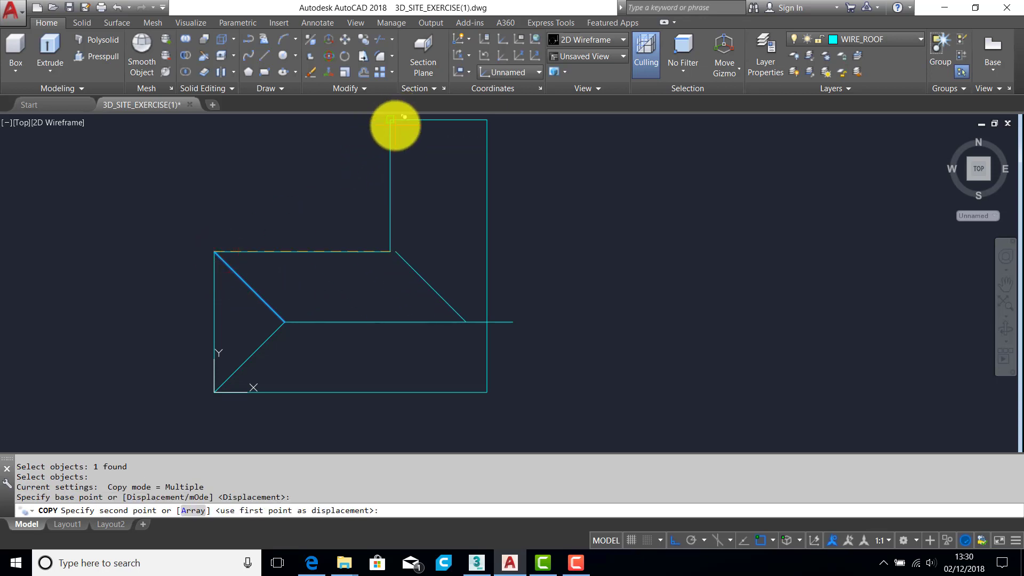
{"action": "left_click", "coordinate": [392, 122]}
{"action": "key", "text": "Return"}
Step: Copy the lower-left hip line by its ridge end to the upper-right corner of the upright wing
{"action": "key", "text": "Return"}
{"action": "left_click", "coordinate": [245, 359]}
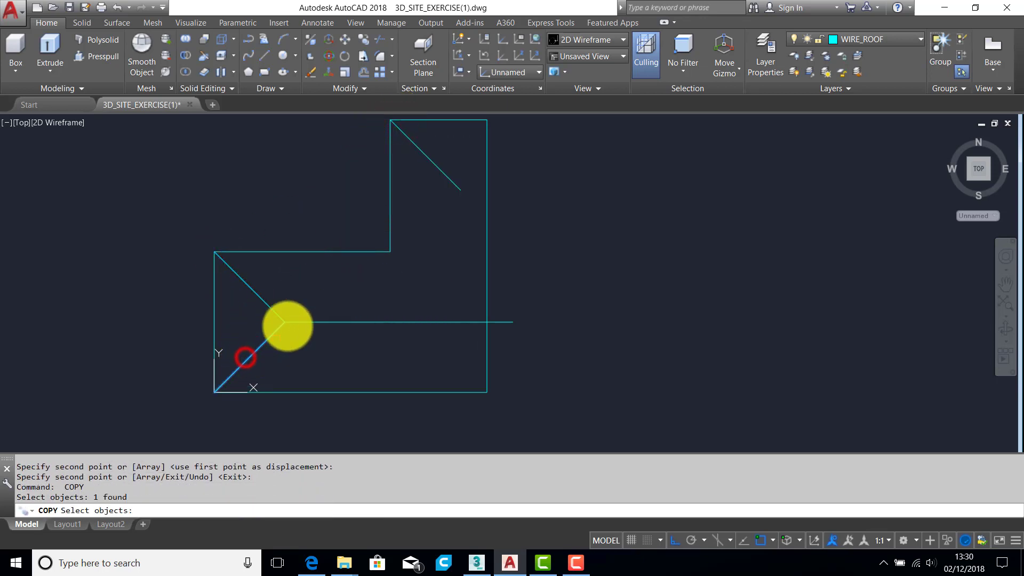
{"action": "key", "text": "Return"}
{"action": "left_click", "coordinate": [289, 319]}
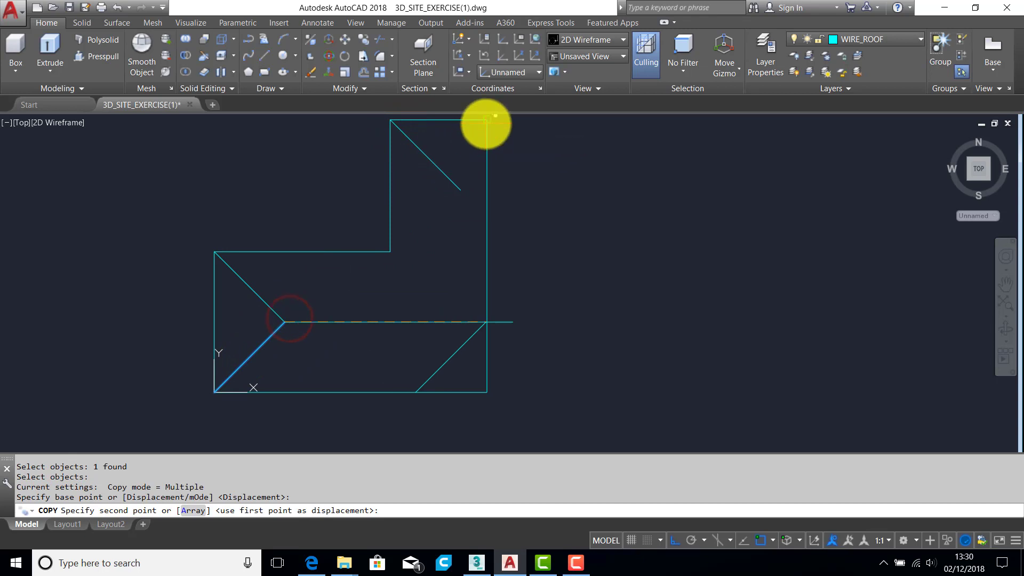
{"action": "left_click", "coordinate": [484, 122]}
{"action": "key", "text": "Escape"}
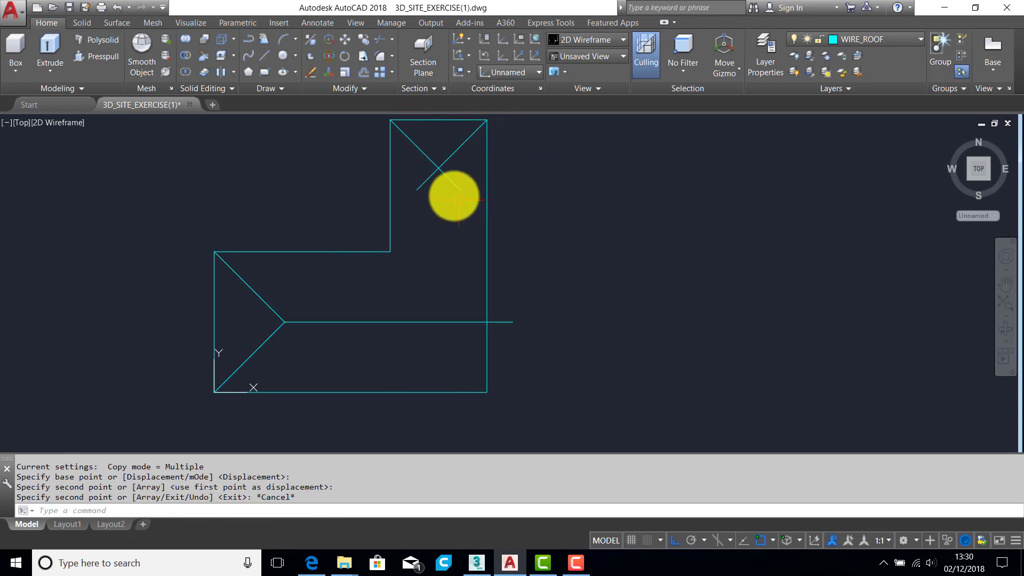
Step: Fillet the two crossing hip lines at the upright wing's end into a sharp corner
{"action": "type", "text": "F"}
{"action": "key", "text": "Return"}
{"action": "left_click", "coordinate": [424, 157]}
{"action": "left_click", "coordinate": [466, 147]}
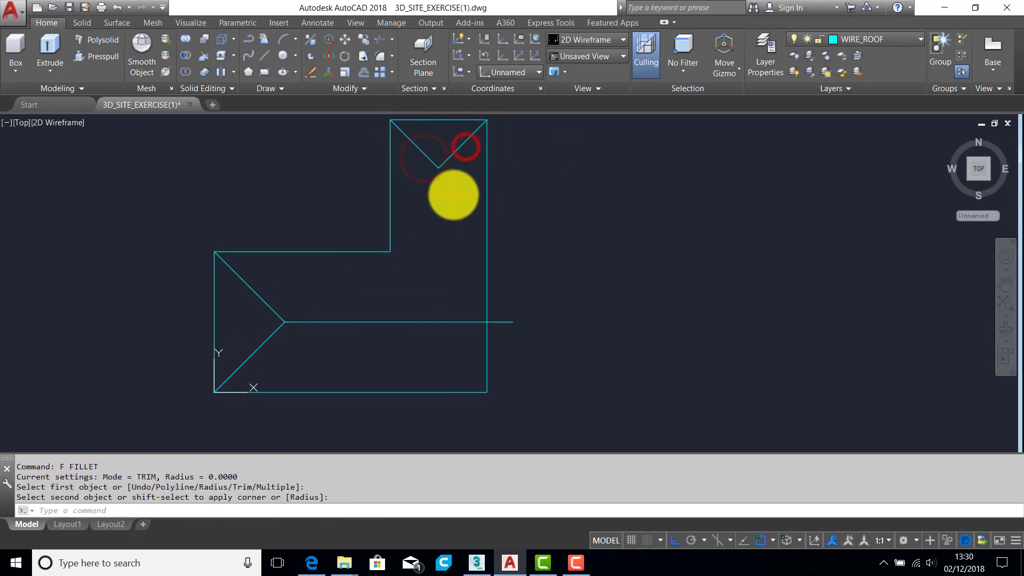
Step: Draw a vertical ridge line from the meeting point of the upright wing's hips to just below the horizontal ridge
{"action": "type", "text": "L"}
{"action": "key", "text": "Return"}
{"action": "left_click", "coordinate": [439, 168]}
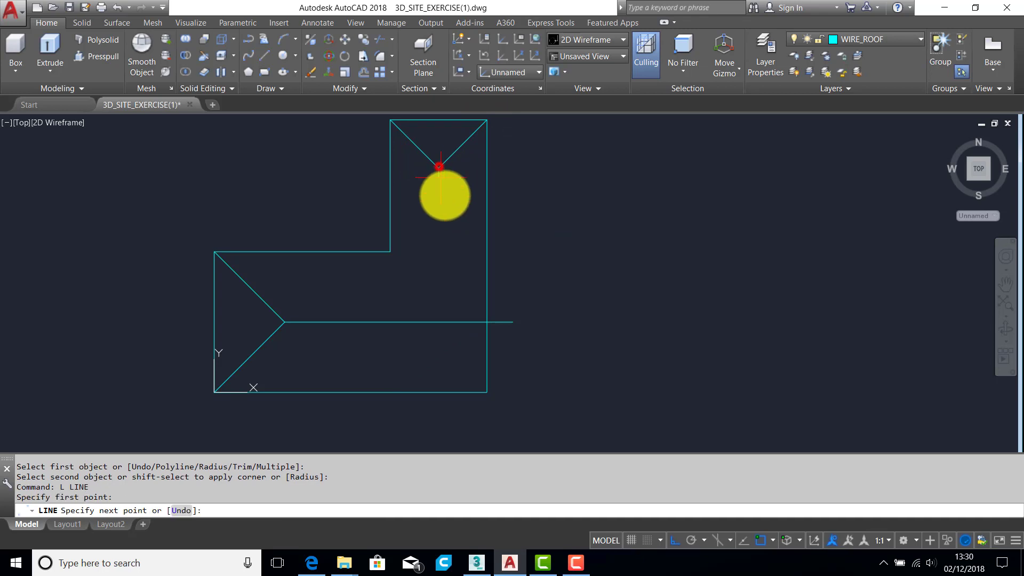
{"action": "left_click", "coordinate": [438, 346]}
{"action": "key", "text": "Return"}
{"action": "key", "text": "Return"}
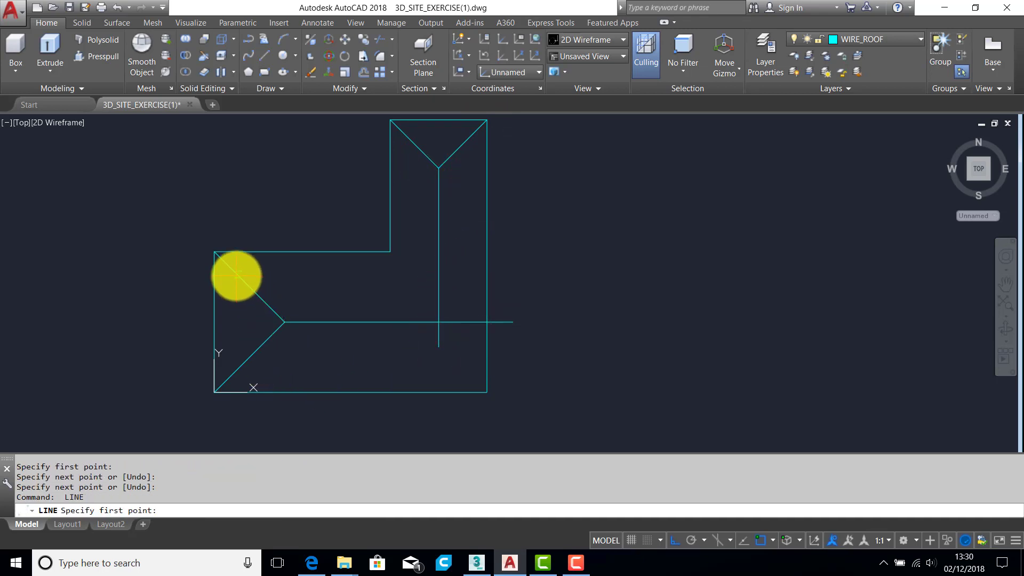
{"action": "key", "text": "Escape"}
{"action": "key", "text": "Escape"}
Step: Copy the upper hip line of the left end by its ridge end to the outline's lower-right corner
{"action": "type", "text": "C"}
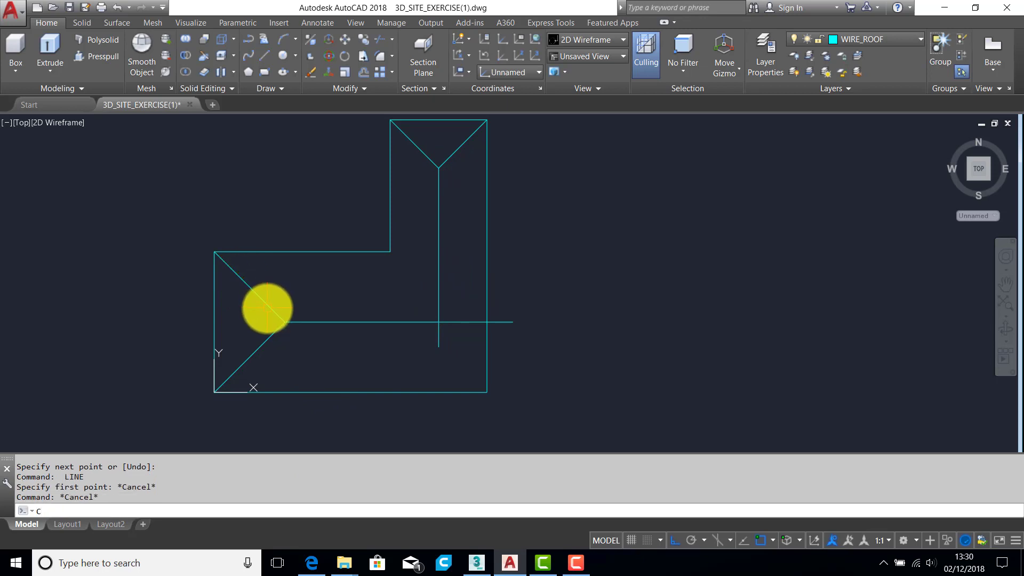
{"action": "type", "text": "P"}
{"action": "key", "text": "Return"}
{"action": "left_click", "coordinate": [270, 307]}
{"action": "key", "text": "Return"}
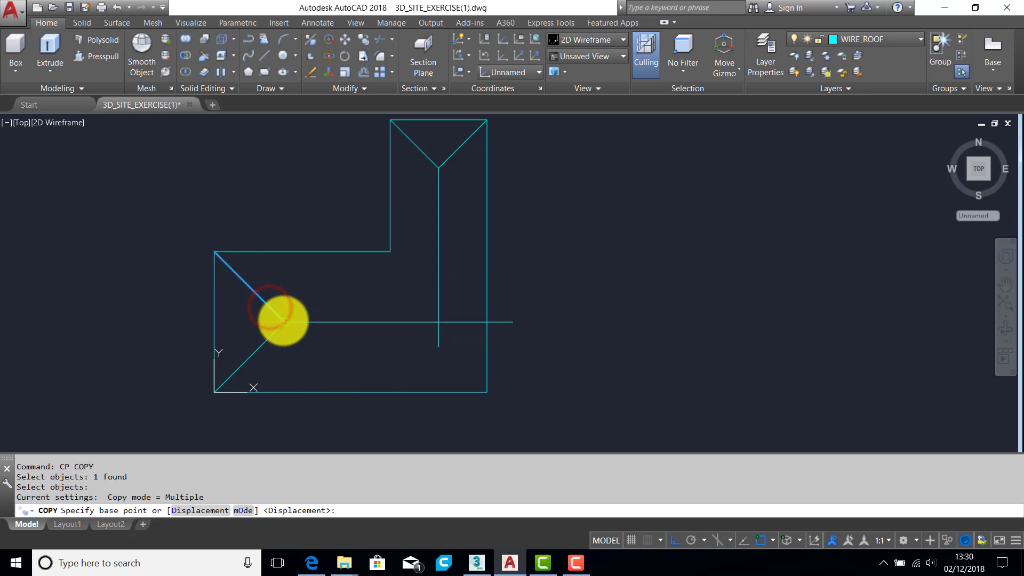
{"action": "left_click", "coordinate": [283, 321]}
{"action": "left_click", "coordinate": [486, 391]}
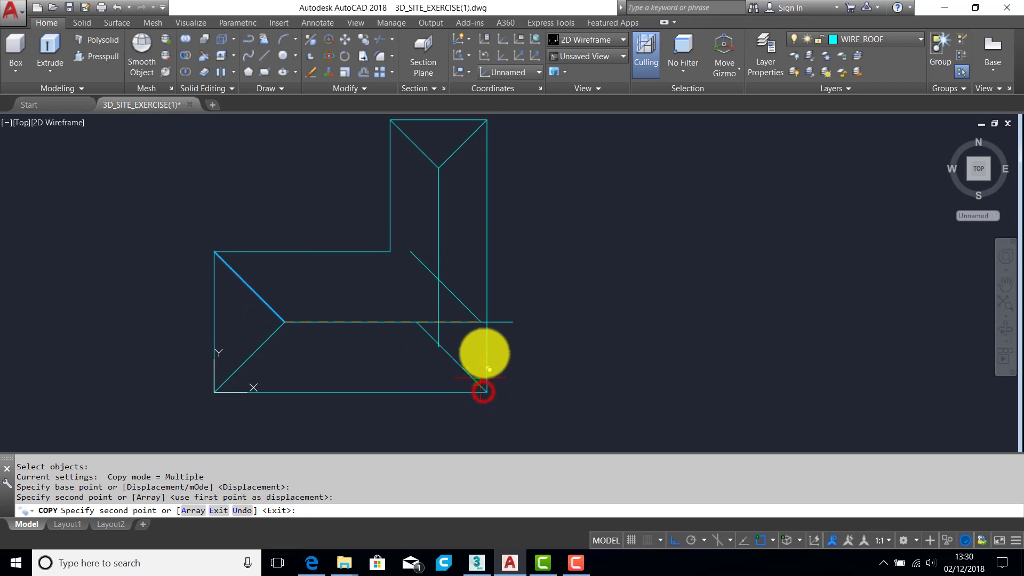
{"action": "key", "text": "Return"}
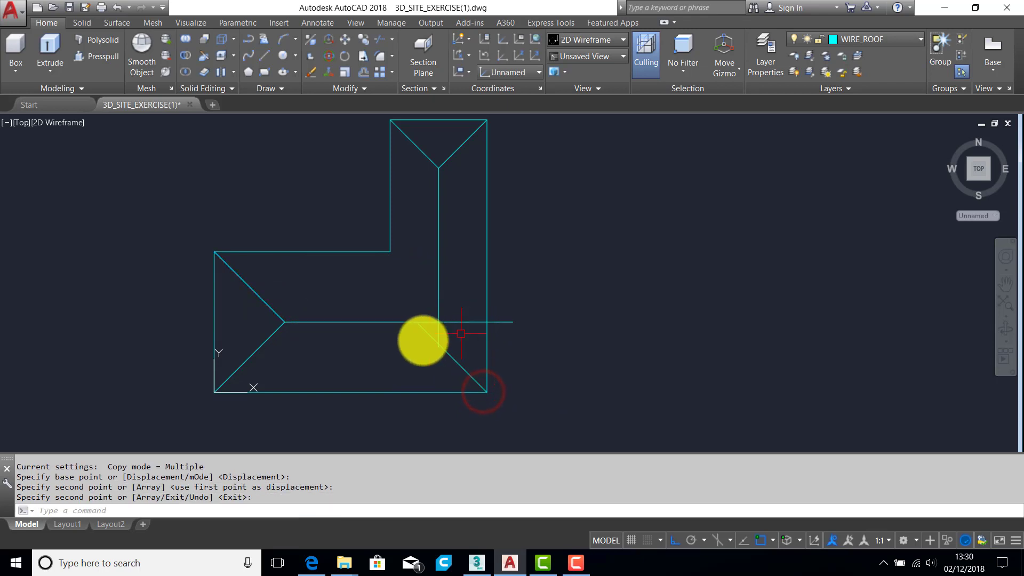
Step: Mirror the lower-right hip line about the horizontal ridge line, keeping the original
{"action": "type", "text": "MI"}
{"action": "key", "text": "Return"}
{"action": "left_click", "coordinate": [421, 330]}
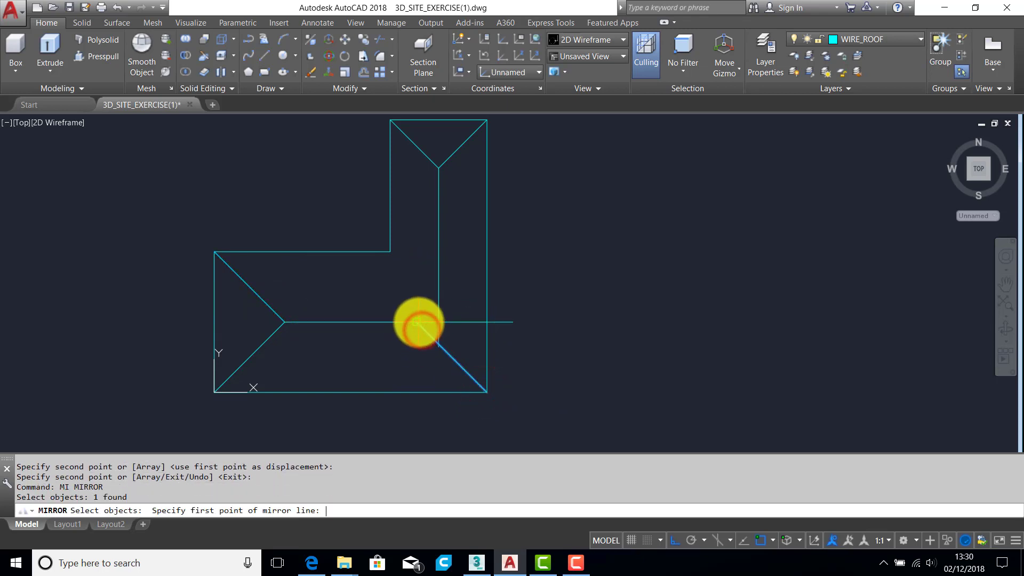
{"action": "left_click", "coordinate": [416, 322]}
{"action": "left_click", "coordinate": [578, 331]}
{"action": "key", "text": "Return"}
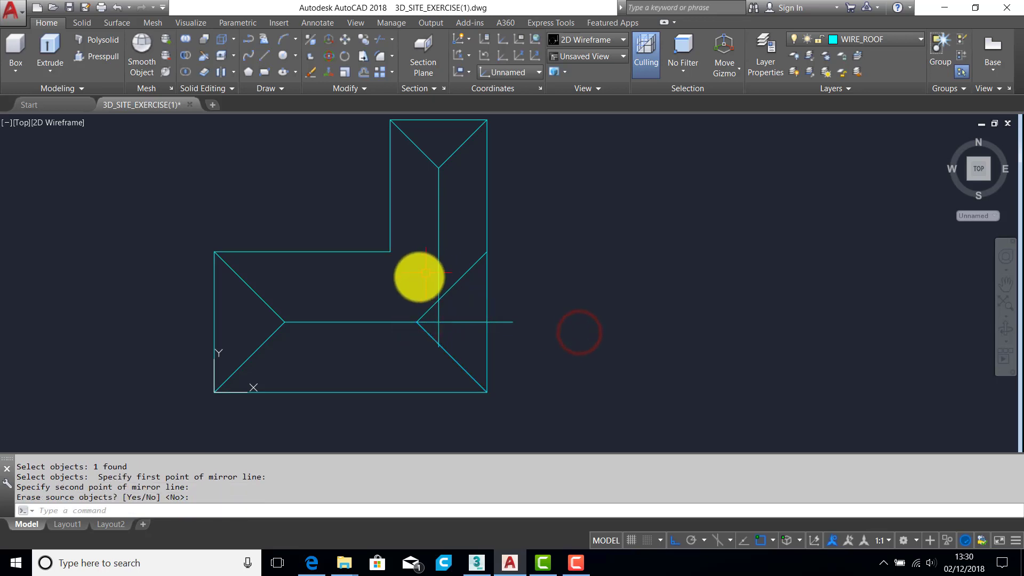
Step: Fillet the vertical ridge with the mirrored diagonal, and the lower-right hip with the horizontal ridge
{"action": "type", "text": "F"}
{"action": "key", "text": "Return"}
{"action": "left_click", "coordinate": [440, 271]}
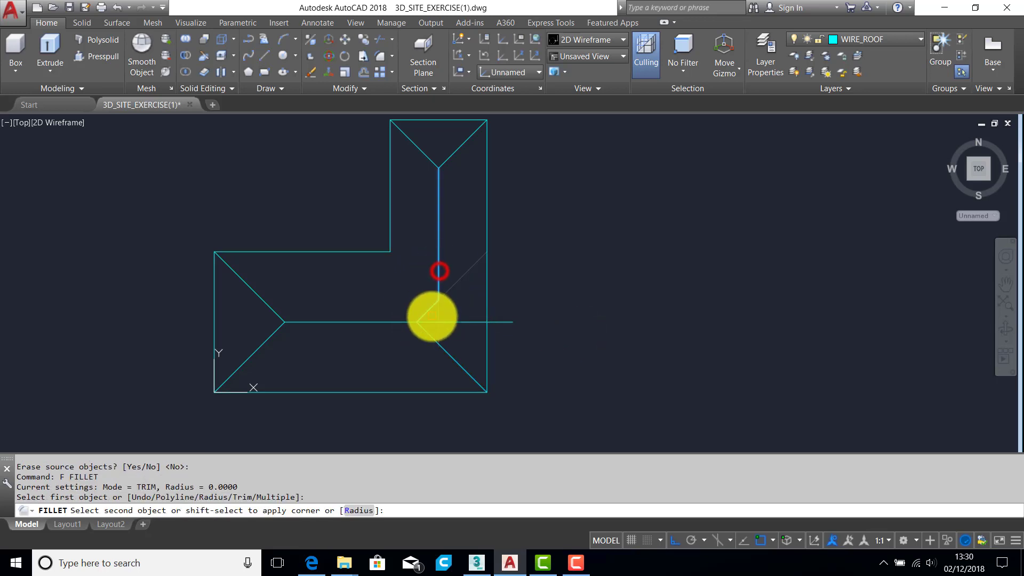
{"action": "left_click", "coordinate": [430, 308]}
{"action": "key", "text": "Return"}
{"action": "left_click", "coordinate": [430, 335]}
{"action": "left_click", "coordinate": [389, 322]}
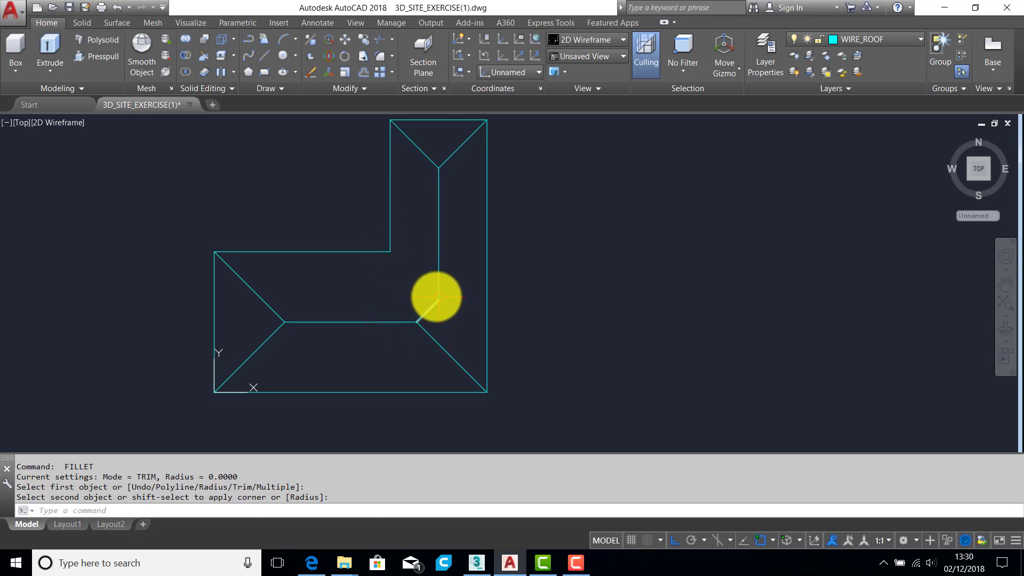
Step: Copy the upper hip line of the left end from its outline corner to the L-shape's inner corner as a valley line
{"action": "type", "text": "cp"}
{"action": "key", "text": "Return"}
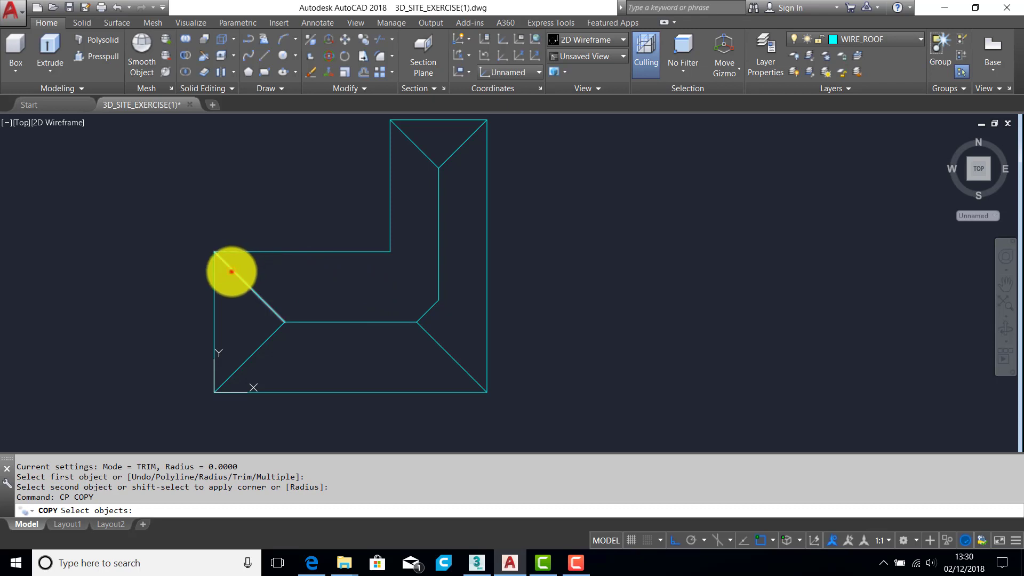
{"action": "left_click", "coordinate": [232, 272]}
{"action": "key", "text": "Return"}
{"action": "left_click", "coordinate": [213, 252]}
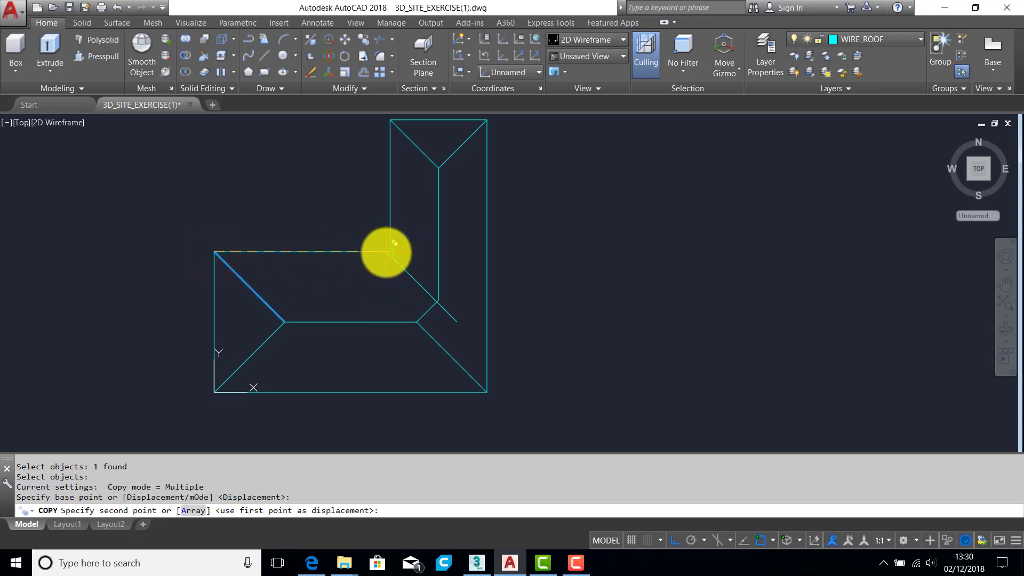
{"action": "left_click", "coordinate": [390, 252]}
{"action": "key", "text": "Return"}
Step: Trim the valley line's overhang beyond the lower end of the vertical ridge, using that ridge as cutting edge
{"action": "scroll", "coordinate": [433, 310], "scroll_direction": "up", "scroll_amount": 5}
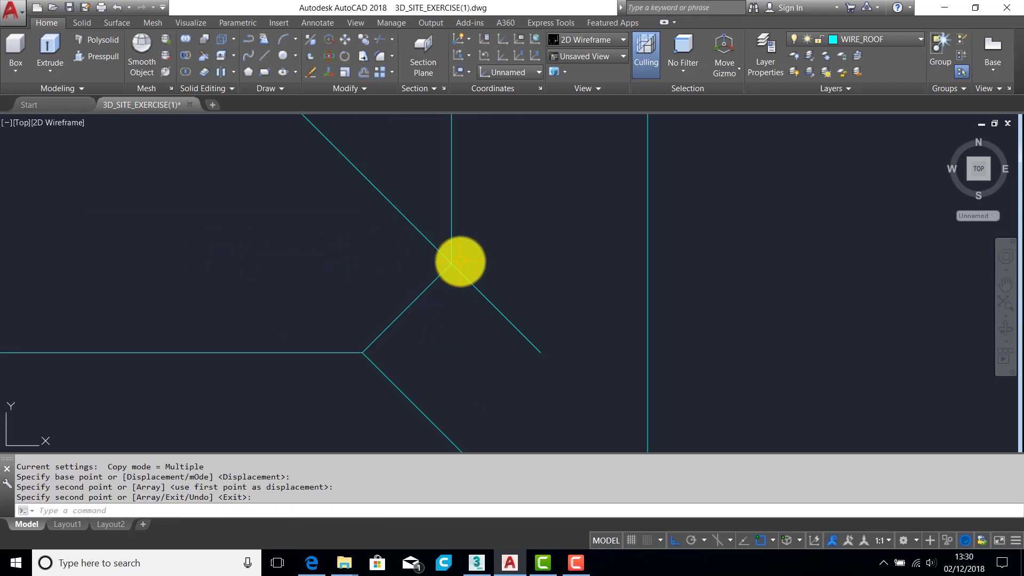
{"action": "type", "text": "tr"}
{"action": "key", "text": "Return"}
{"action": "left_click", "coordinate": [451, 244]}
{"action": "key", "text": "Return"}
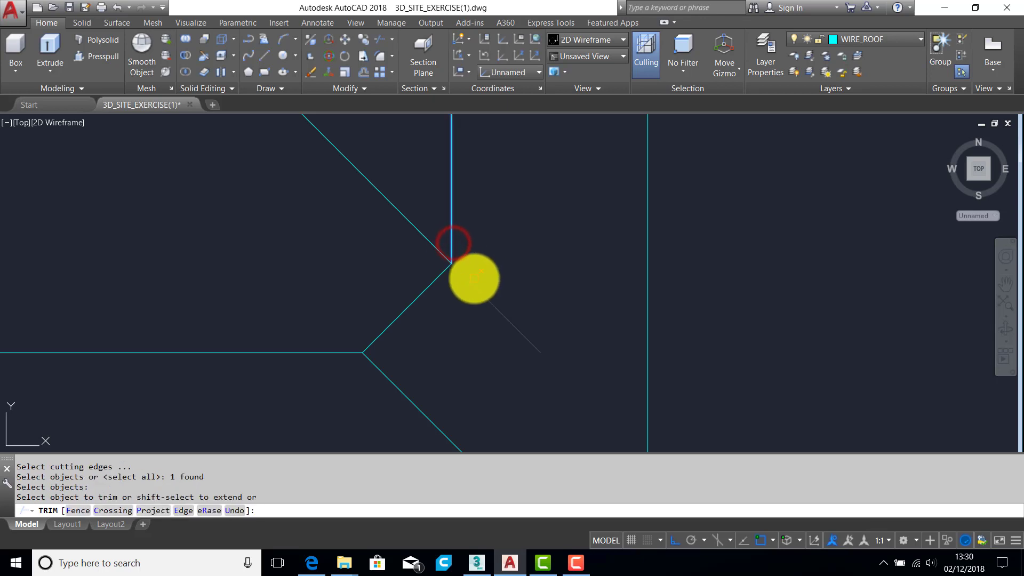
{"action": "left_click", "coordinate": [474, 278]}
{"action": "scroll", "coordinate": [510, 255], "scroll_direction": "down", "scroll_amount": 4}
{"action": "middle_click_drag", "start_coordinate": [499, 247], "coordinate": [505, 294]}
{"action": "left_click", "coordinate": [507, 277]}
{"action": "scroll", "coordinate": [510, 274], "scroll_direction": "up", "scroll_amount": 1}
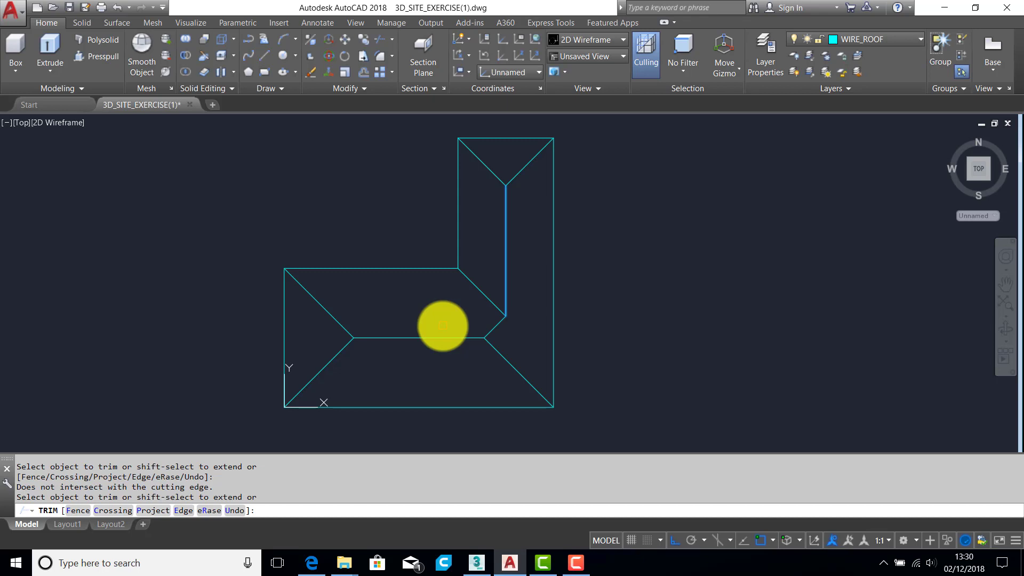
{"action": "key", "text": "Escape"}
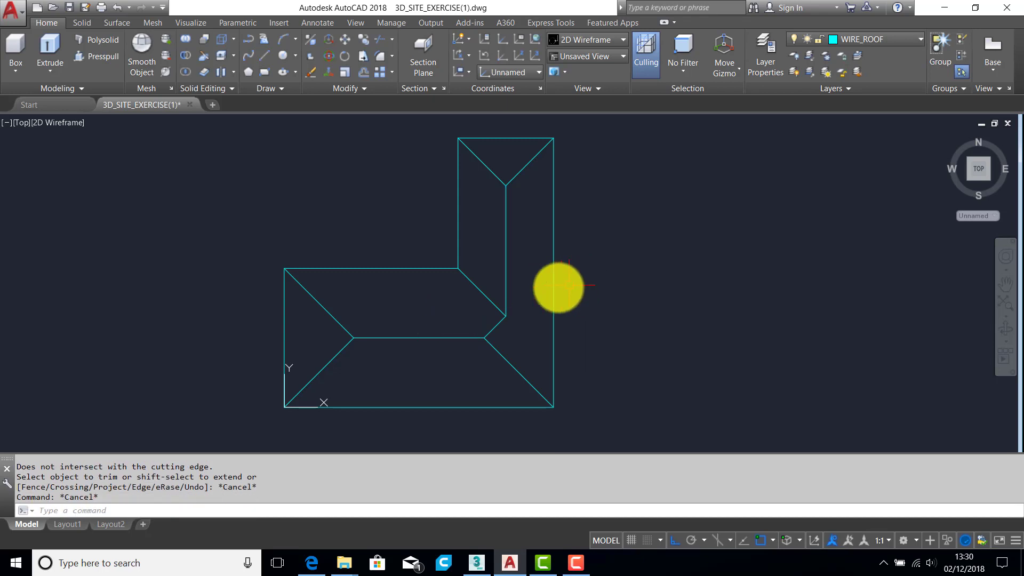
Step: Orbit to an angled 3D view of the roof and set the UCS to the Right preset
{"action": "middle_click_drag", "start_coordinate": [557, 288], "coordinate": [466, 222], "text": "shift"}
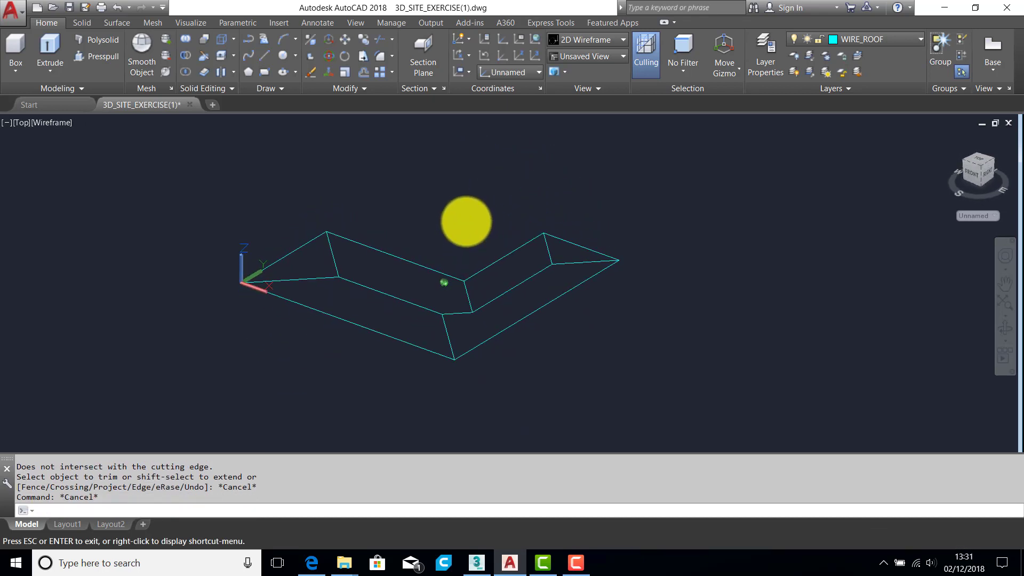
{"action": "scroll", "coordinate": [365, 293], "scroll_direction": "up", "scroll_amount": 2}
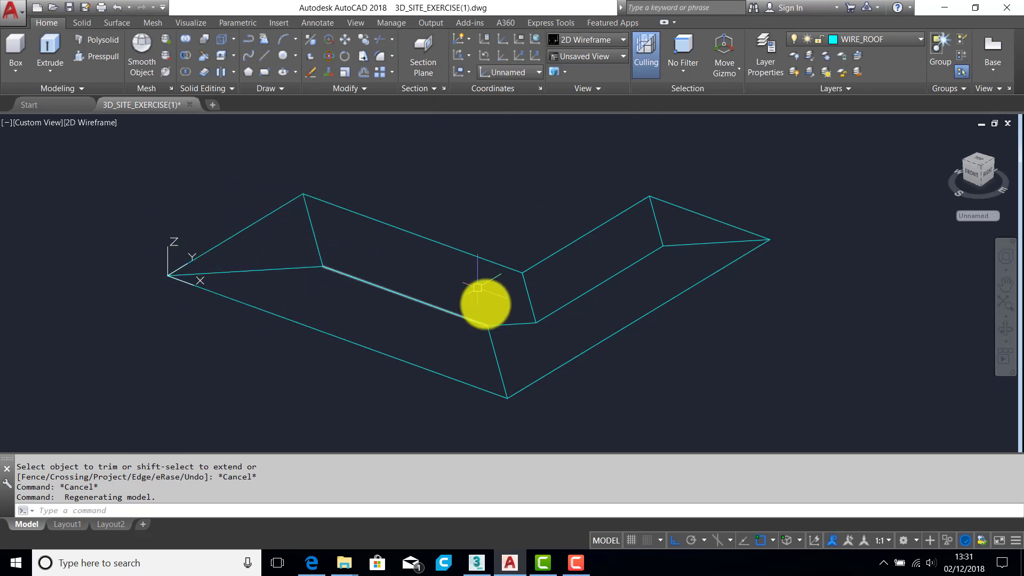
{"action": "left_click", "coordinate": [537, 70]}
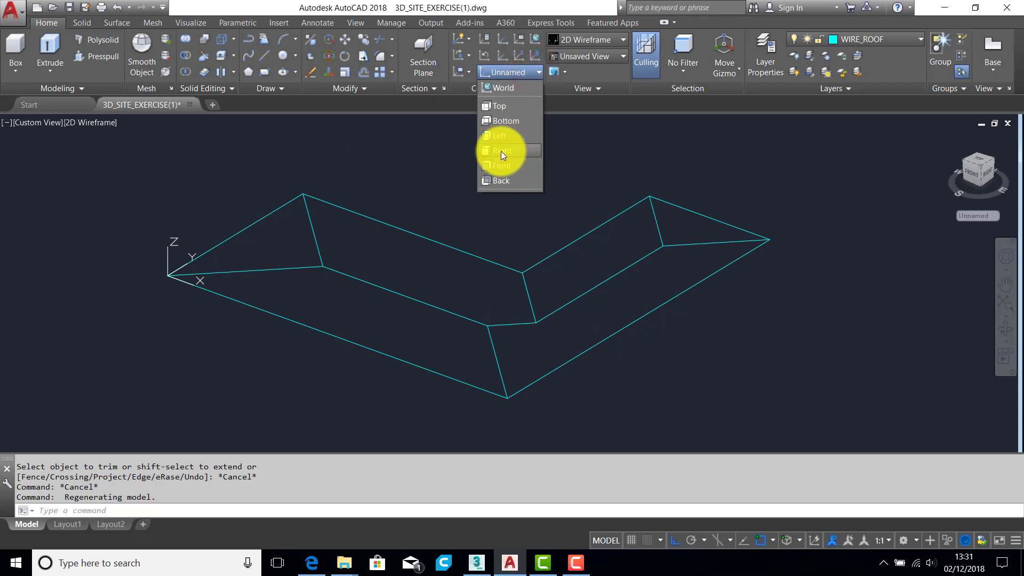
{"action": "left_click", "coordinate": [501, 152]}
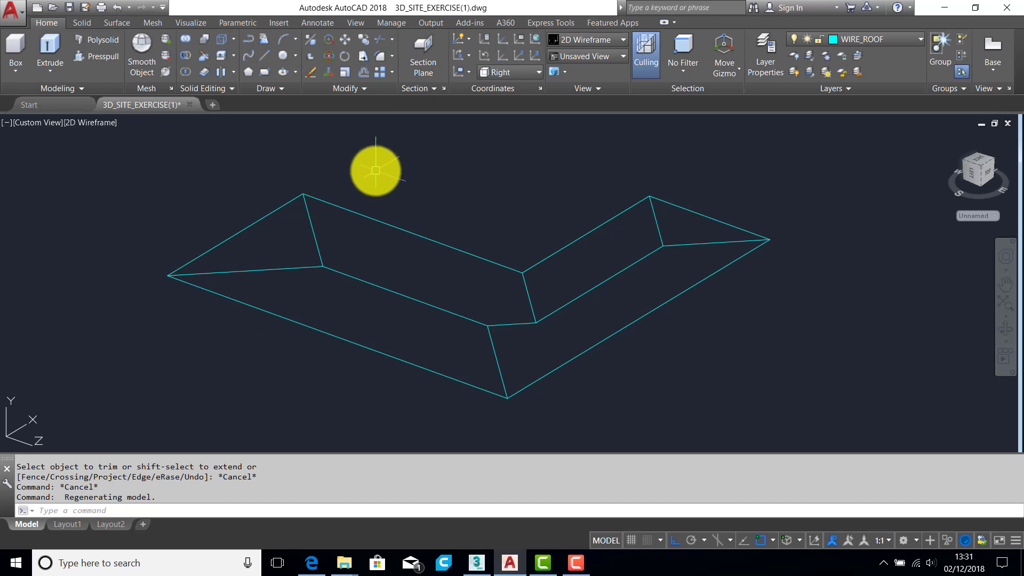
{"action": "key", "text": "Return"}
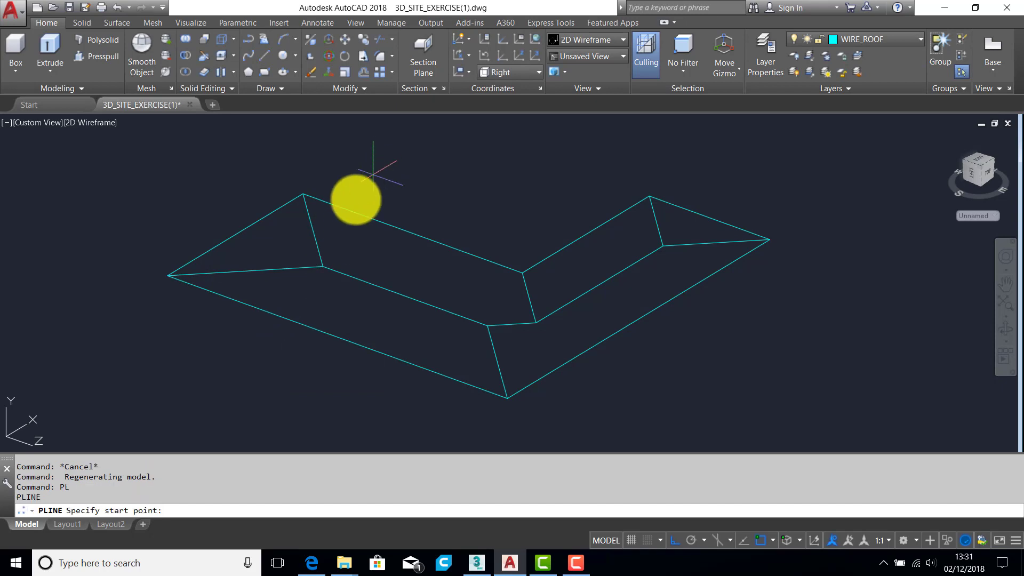
{"action": "left_click", "coordinate": [306, 325]}
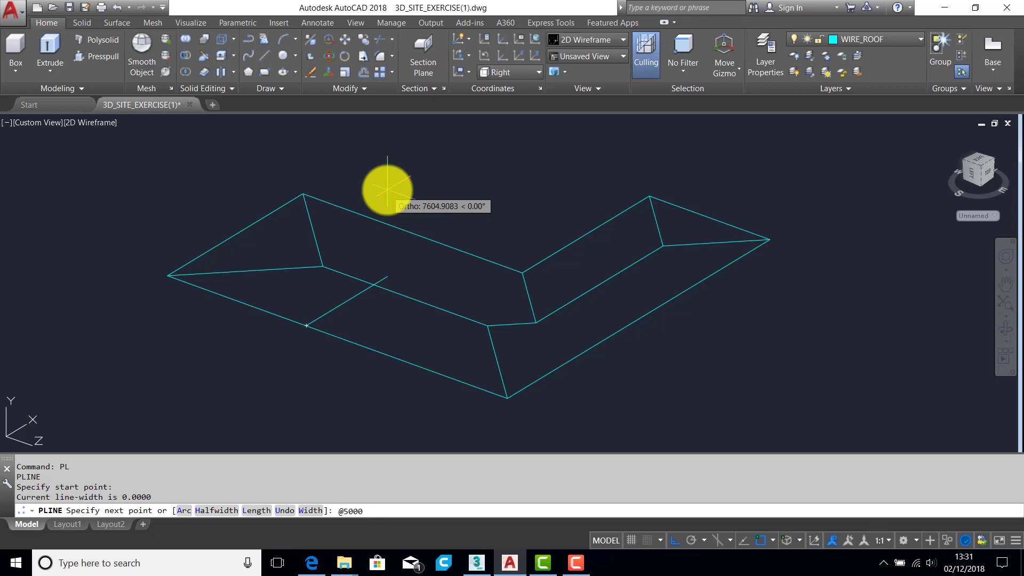
{"action": "key", "text": "Return"}
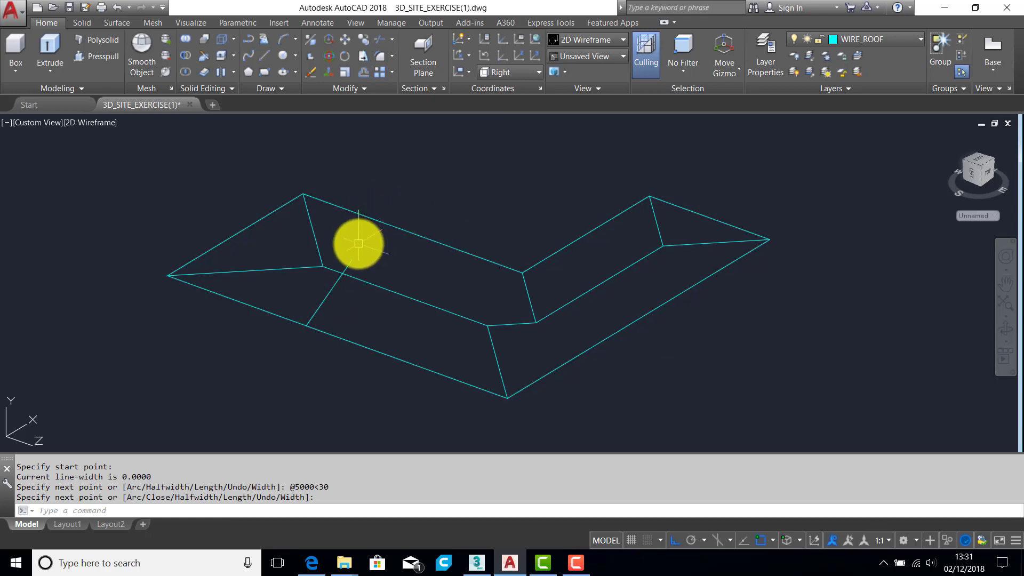
Step: Mirror the sloped polyline about a vertical axis through the midpoint of the left end eave, keeping the original
{"action": "type", "text": "MI"}
{"action": "key", "text": "Return"}
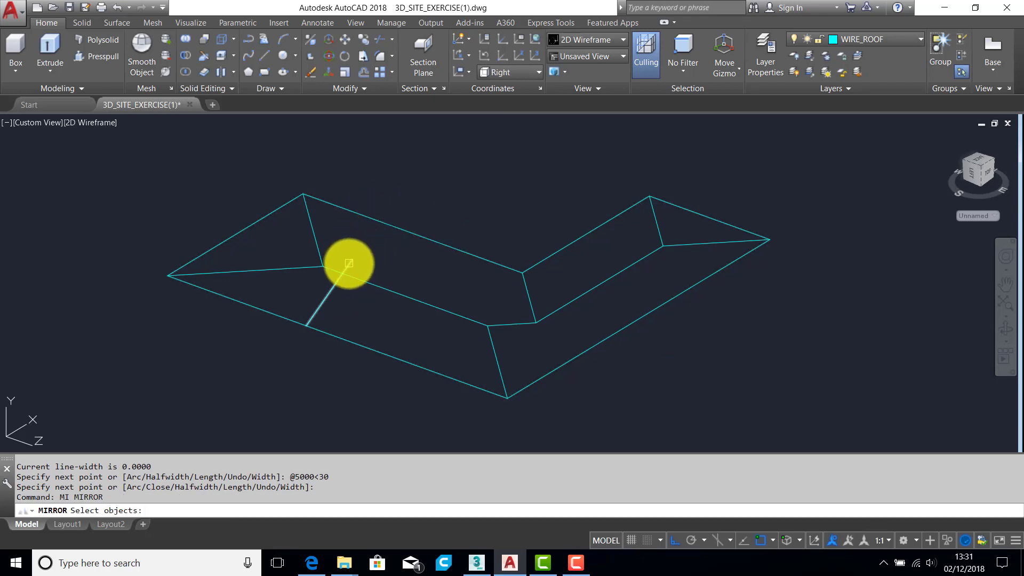
{"action": "left_click", "coordinate": [349, 262]}
{"action": "key", "text": "Return"}
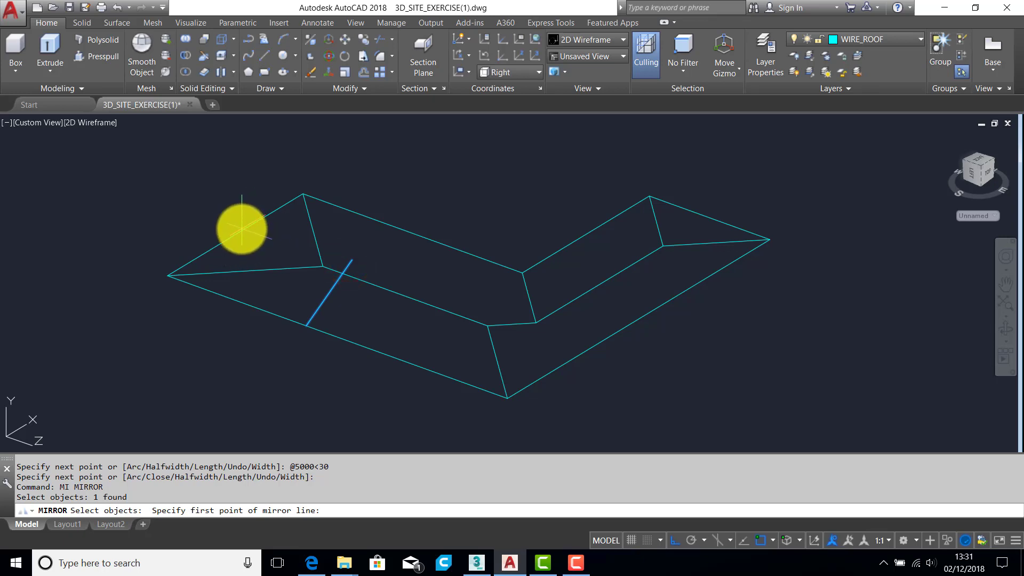
{"action": "scroll", "coordinate": [239, 225], "scroll_direction": "down", "scroll_amount": 2}
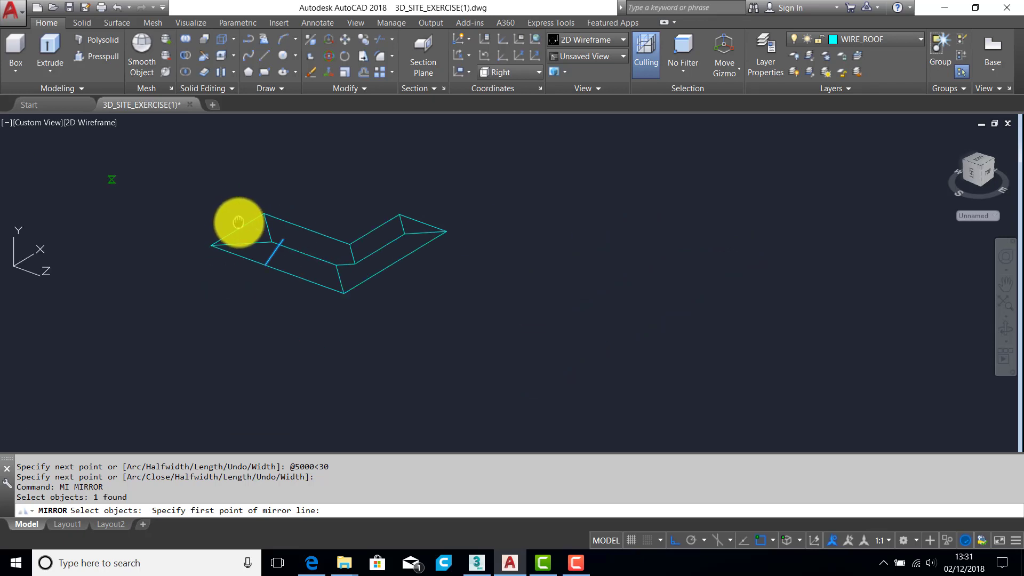
{"action": "middle_click_drag", "start_coordinate": [240, 223], "coordinate": [268, 247]}
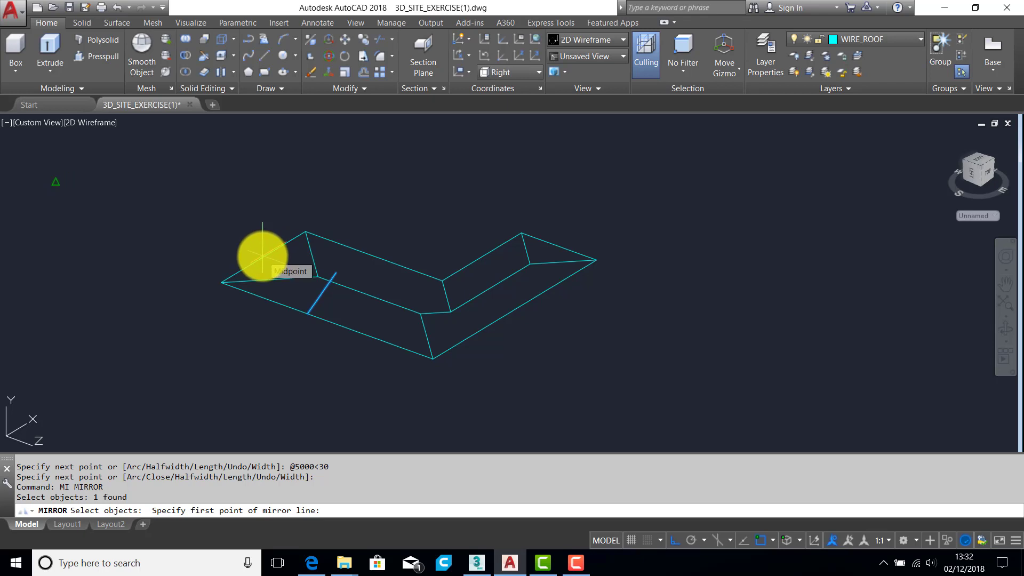
{"action": "left_click", "coordinate": [262, 257]}
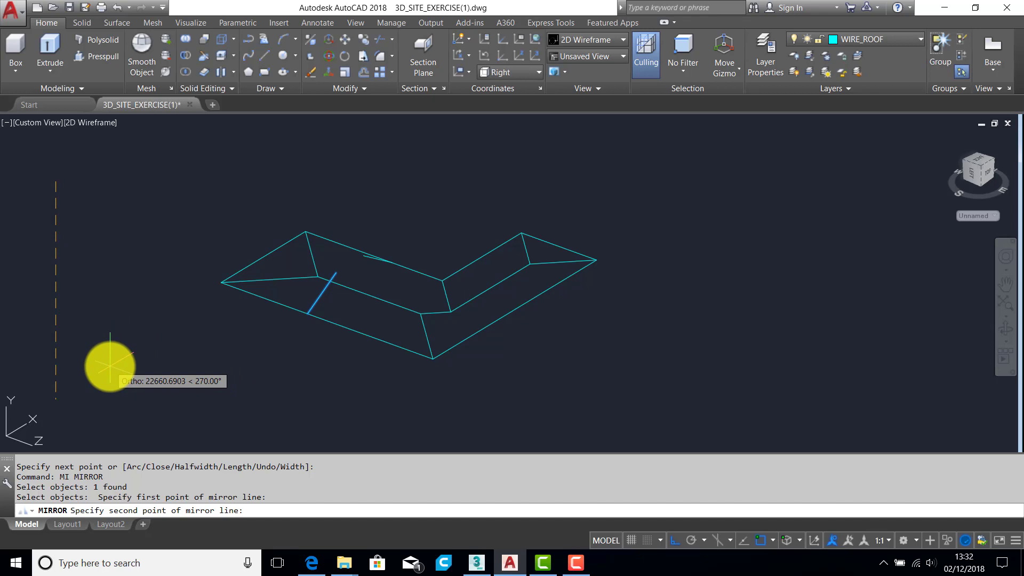
{"action": "left_click", "coordinate": [110, 366]}
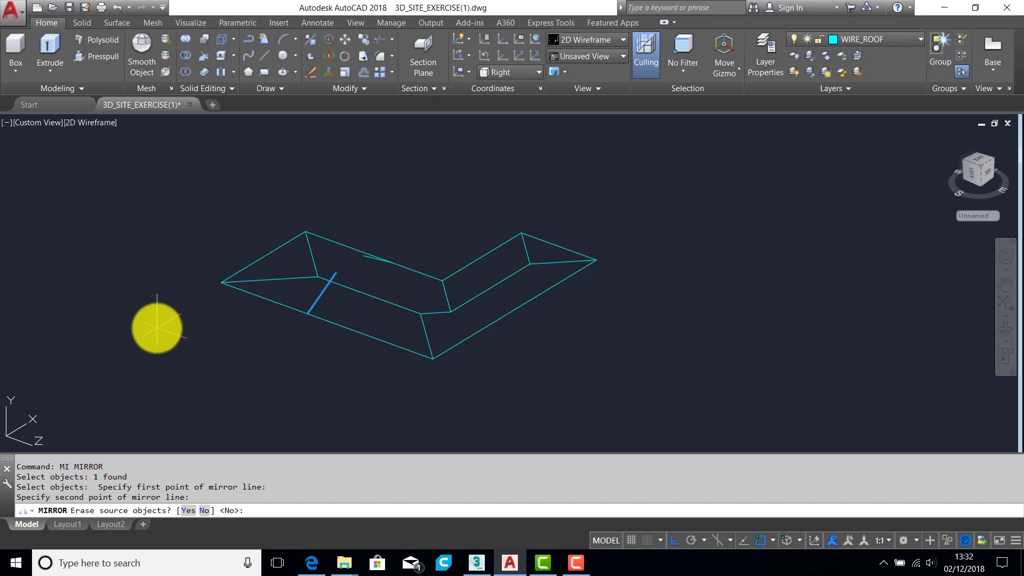
{"action": "key", "text": "Return"}
Step: Fillet the sloped polyline with its mirrored copy so that they meet at an apex
{"action": "mouse_move", "coordinate": [336, 258]}
{"action": "middle_mouse_down", "text": "shift"}
{"action": "mouse_move", "coordinate": [336, 274]}
{"action": "mouse_move", "coordinate": [313, 261]}
{"action": "mouse_move", "coordinate": [327, 235]}
{"action": "mouse_move", "coordinate": [350, 247]}
{"action": "middle_mouse_up", "text": "shift"}
{"action": "type", "text": "f"}
{"action": "key", "text": "Return"}
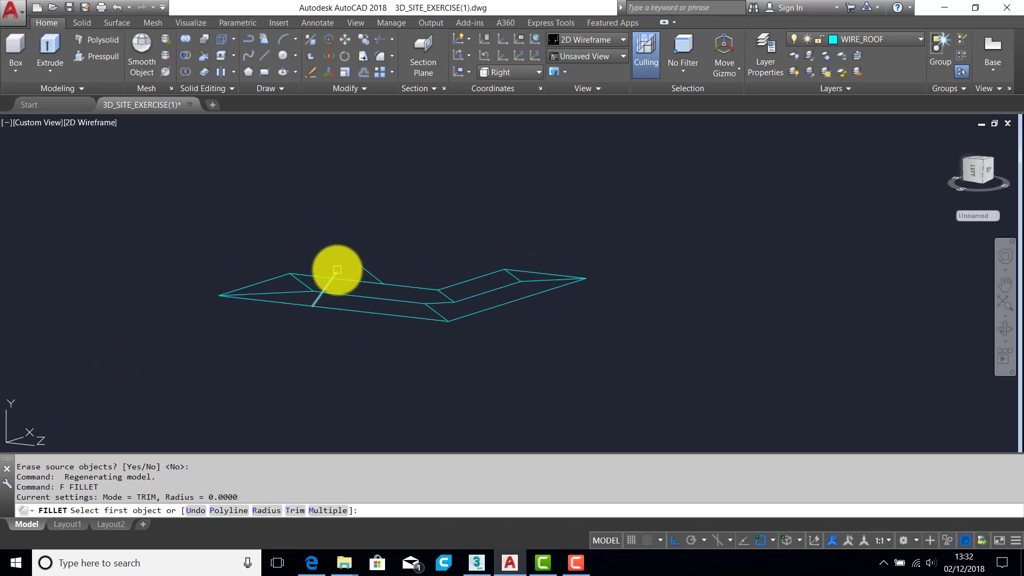
{"action": "left_click", "coordinate": [336, 269]}
{"action": "left_click", "coordinate": [366, 269]}
{"action": "scroll", "coordinate": [332, 270], "scroll_direction": "up", "scroll_amount": 5}
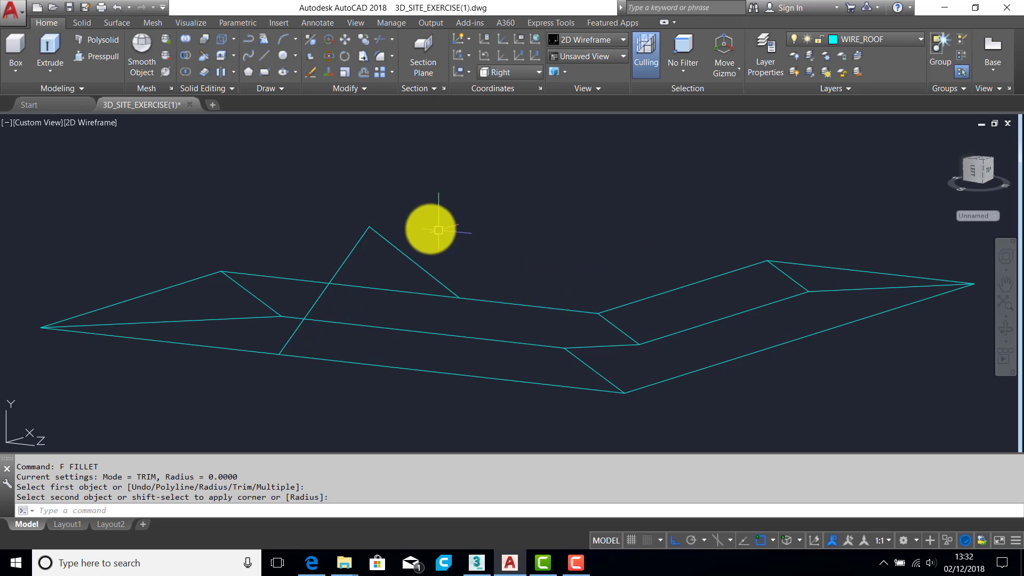
Step: Explode the sloped profile and copy its rear slope from its lower end to the midpoint of the right end eave
{"action": "key", "text": "Return"}
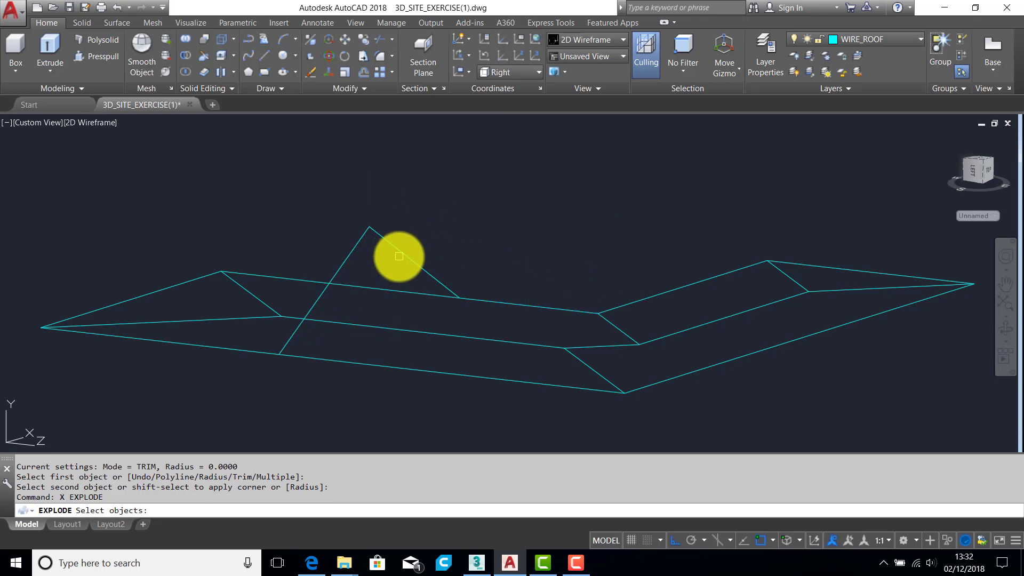
{"action": "left_click", "coordinate": [400, 252]}
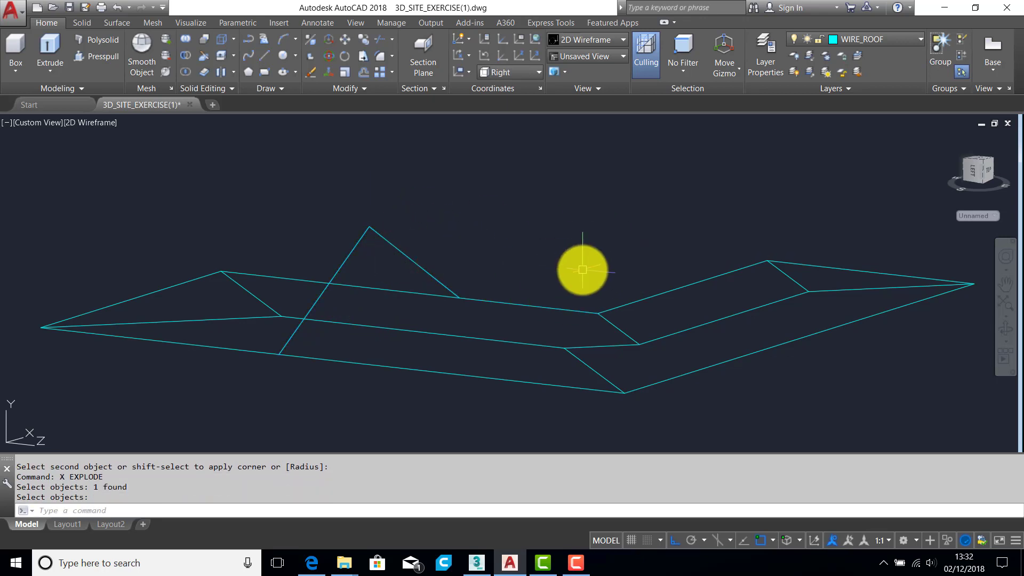
{"action": "middle_click_drag", "start_coordinate": [583, 267], "coordinate": [441, 245]}
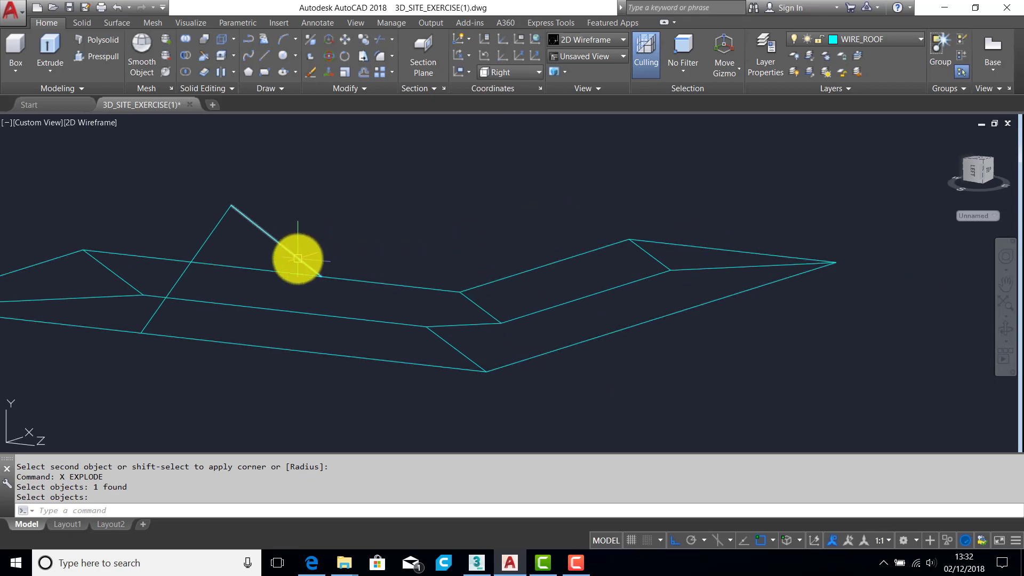
{"action": "type", "text": "p"}
{"action": "key", "text": "Return"}
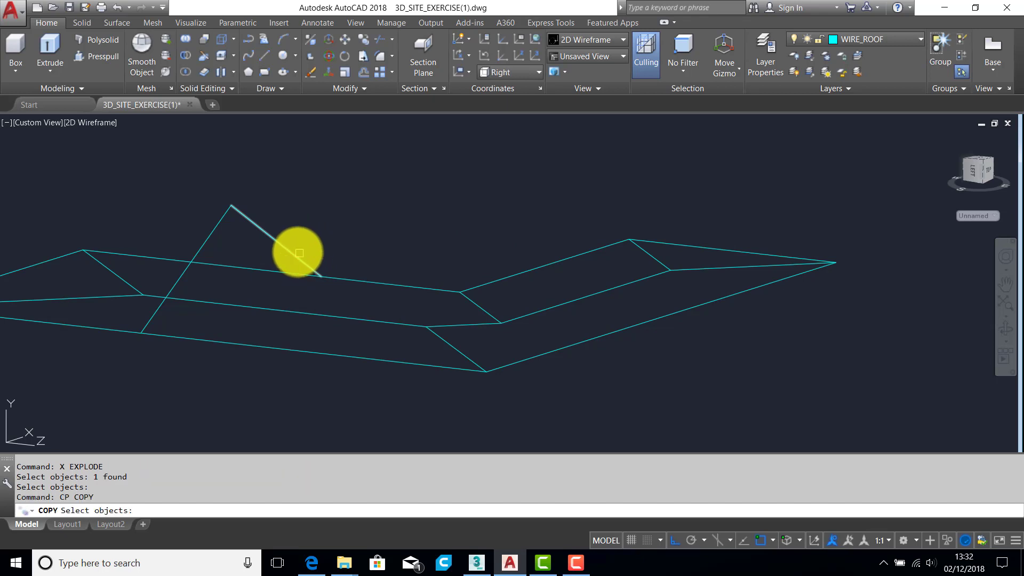
{"action": "left_click", "coordinate": [286, 250]}
{"action": "key", "text": "Return"}
{"action": "left_click", "coordinate": [321, 276]}
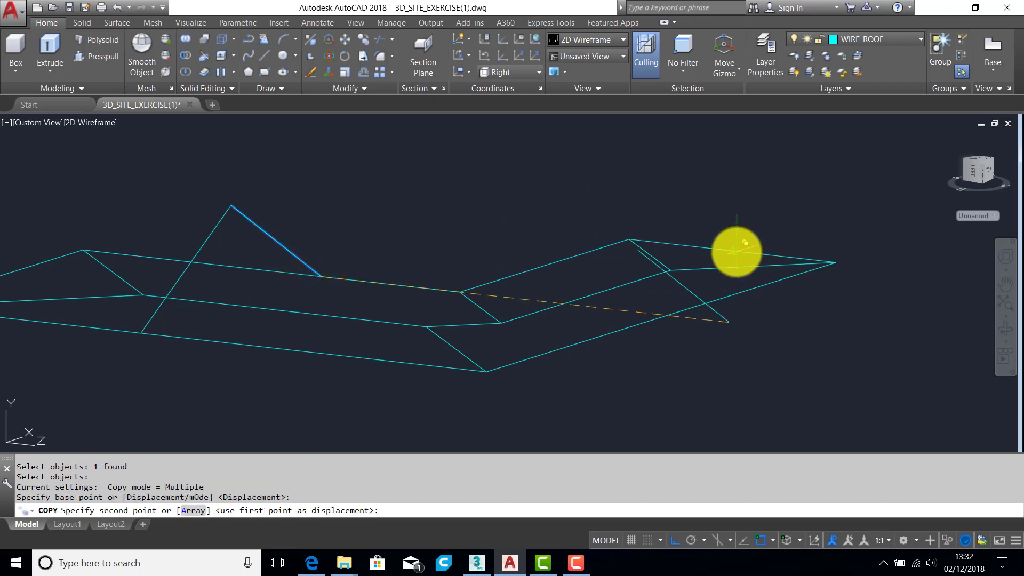
{"action": "left_click", "coordinate": [731, 250]}
{"action": "key", "text": "Return"}
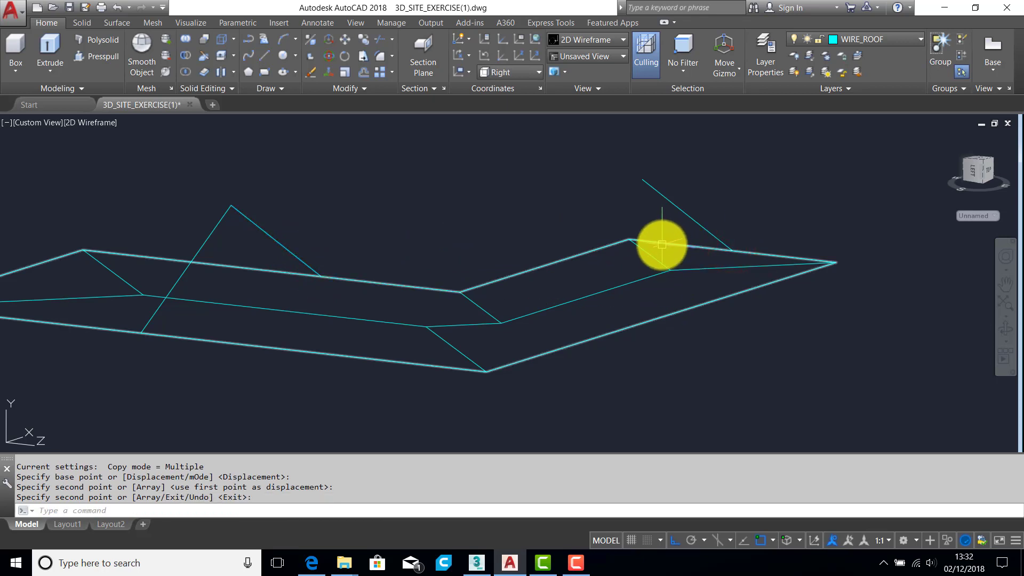
Step: Draw a vertical polyline about 3325 high from the hip junction at the right end of the roof
{"action": "type", "text": "pl"}
{"action": "key", "text": "Return"}
{"action": "left_click", "coordinate": [670, 270]}
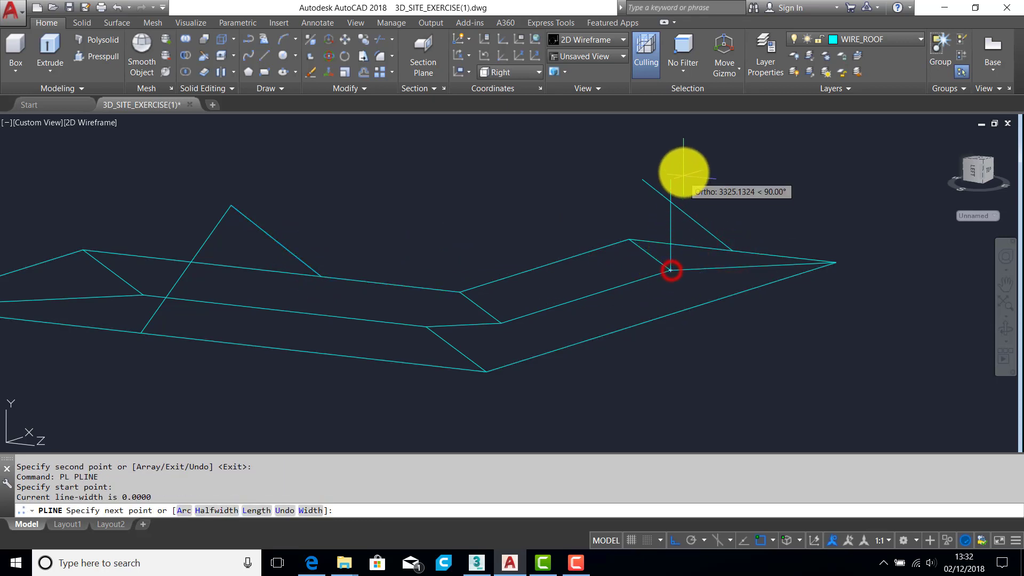
{"action": "left_click", "coordinate": [685, 170]}
{"action": "key", "text": "Return"}
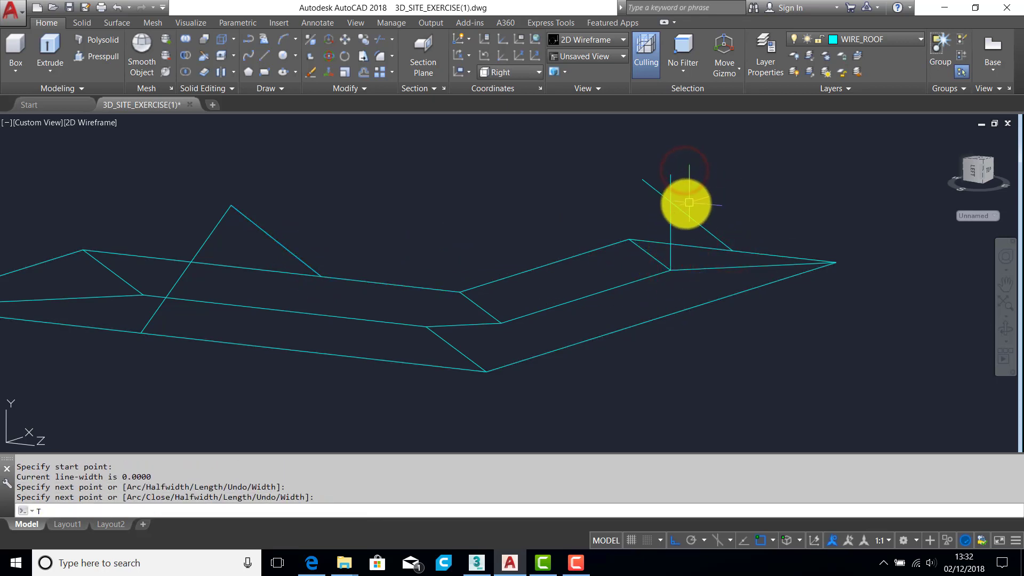
Step: Trim the copied slope line's overhang beyond the vertical line, using that vertical as cutting edge
{"action": "type", "text": "tr"}
{"action": "key", "text": "Return"}
{"action": "left_click", "coordinate": [667, 213]}
{"action": "key", "text": "Return"}
{"action": "left_click", "coordinate": [660, 193]}
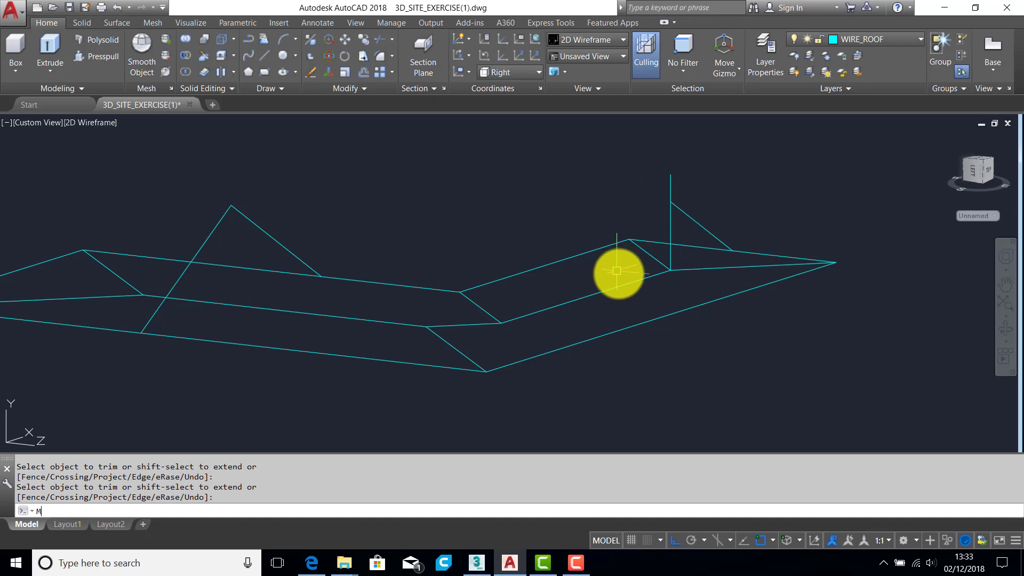
Step: Move the right wing's ridge from the foot of the vertical line up to the trimmed slope's upper end
{"action": "type", "text": "M"}
{"action": "key", "text": "Return"}
{"action": "left_click", "coordinate": [650, 277]}
{"action": "key", "text": "Return"}
{"action": "left_click", "coordinate": [671, 272]}
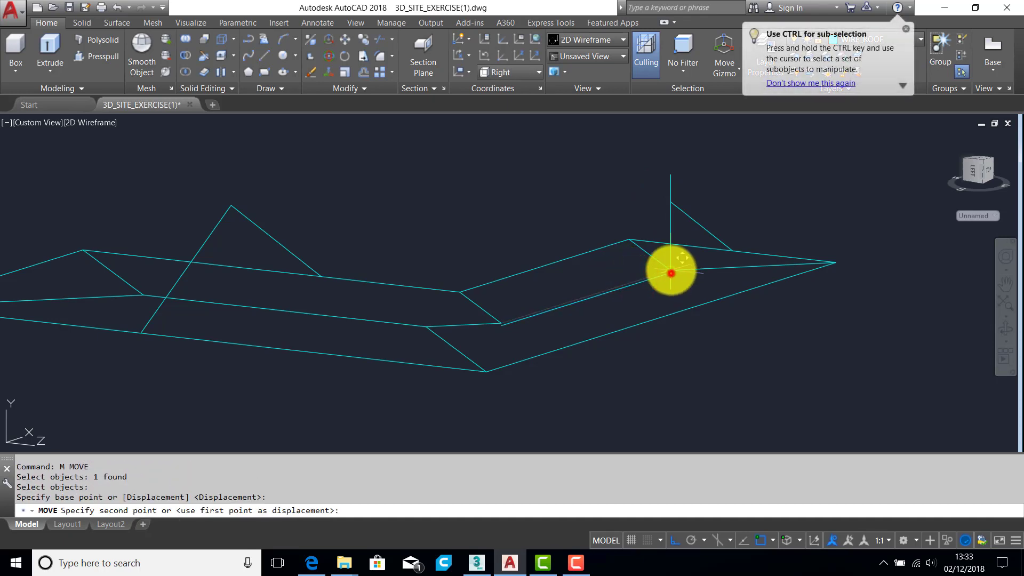
{"action": "left_click", "coordinate": [667, 200]}
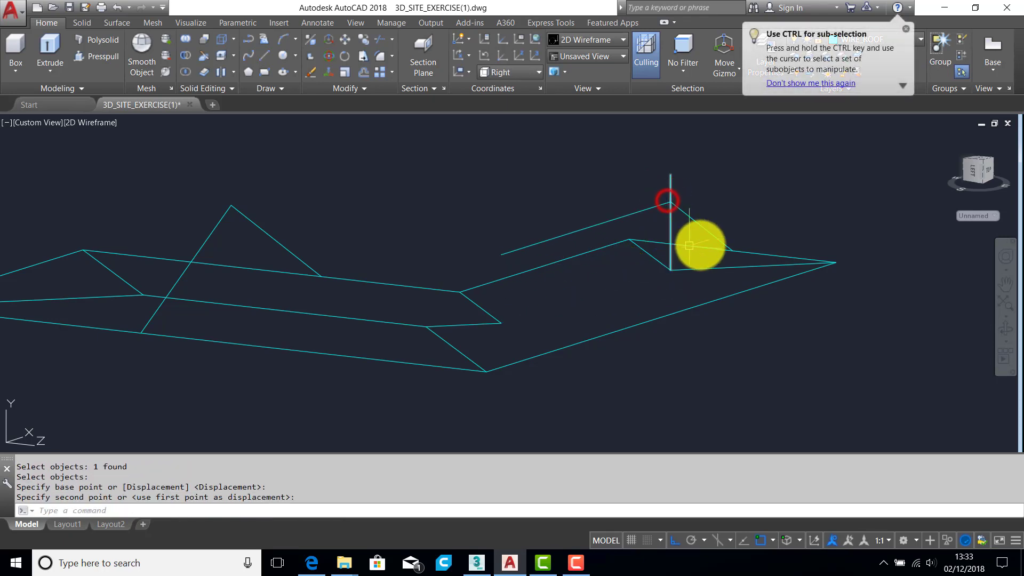
{"action": "key", "text": "Return"}
{"action": "middle_click_drag", "start_coordinate": [493, 286], "coordinate": [595, 262]}
{"action": "key", "text": "Escape"}
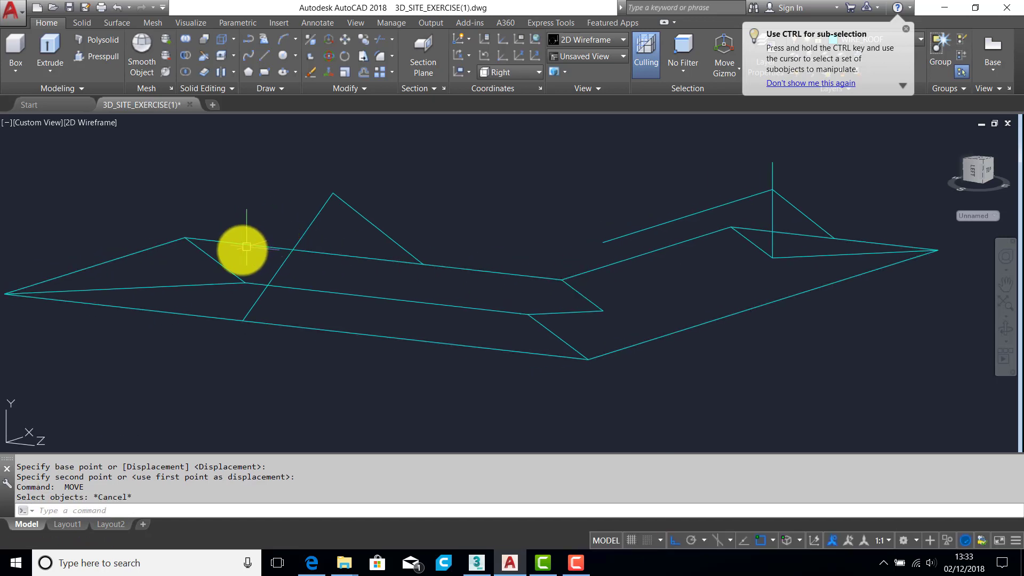
Step: Draw a vertical polyline upward from the hip junction at the left end of the roof
{"action": "key", "text": "Escape"}
{"action": "type", "text": "PL"}
{"action": "key", "text": "Return"}
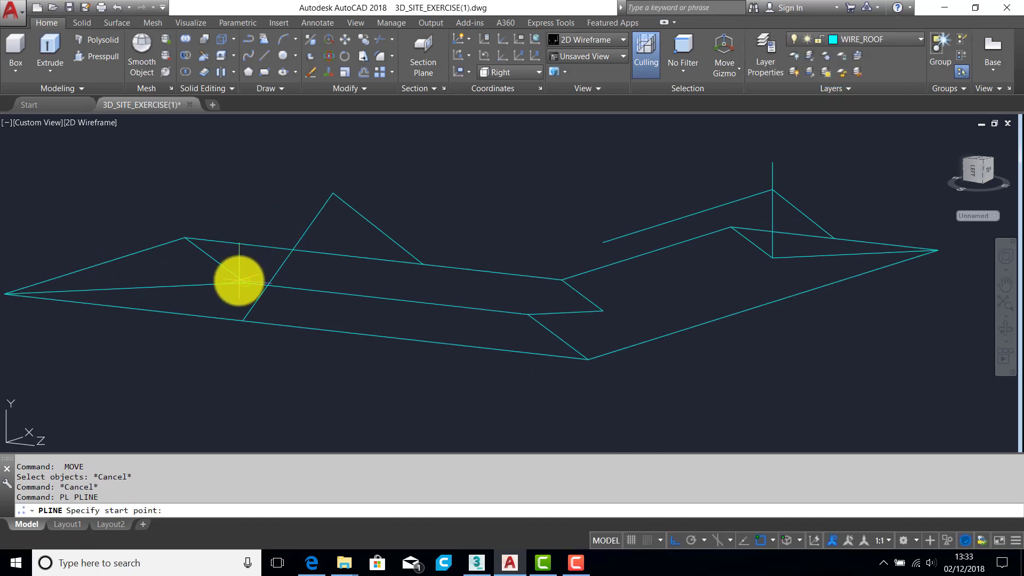
{"action": "left_click", "coordinate": [239, 282]}
{"action": "left_click", "coordinate": [246, 138]}
{"action": "key", "text": "Return"}
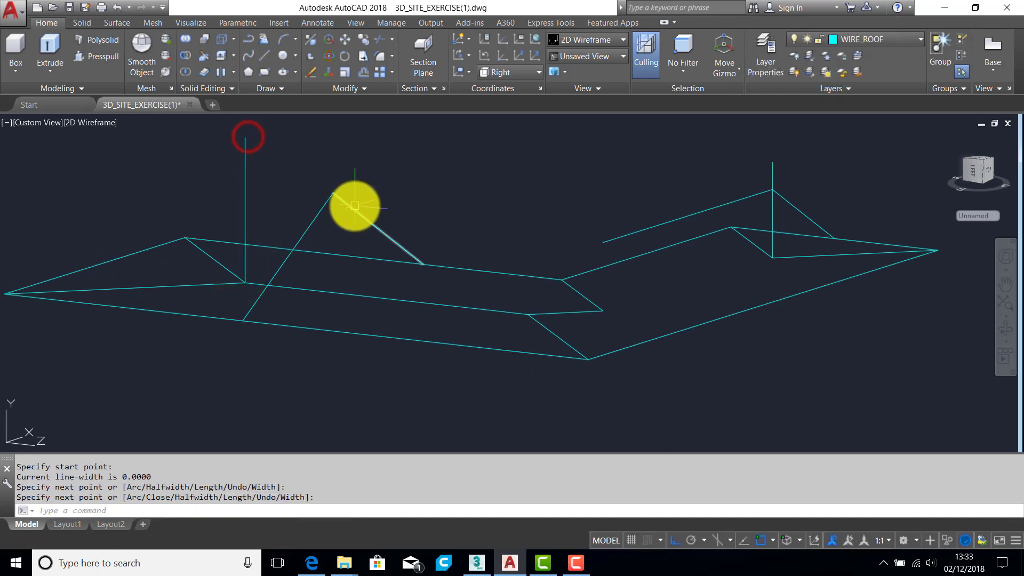
Step: Trim the top of the left vertical line to the apex height, using the sloped profile's rear line as cutting edge
{"action": "type", "text": "TR"}
{"action": "key", "text": "Return"}
{"action": "left_click", "coordinate": [350, 206]}
{"action": "key", "text": "Return"}
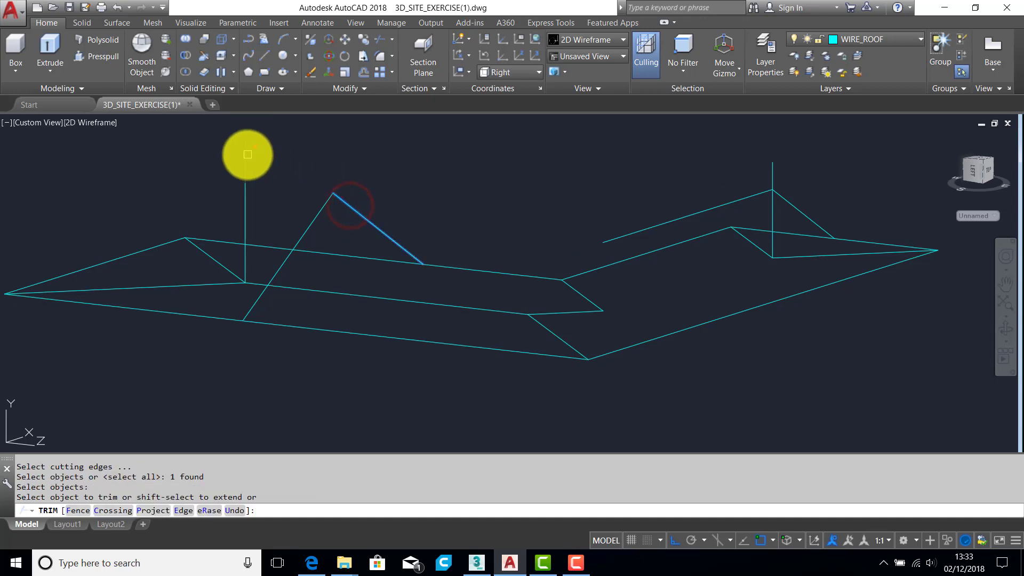
{"action": "left_click", "coordinate": [247, 155]}
{"action": "key", "text": "Return"}
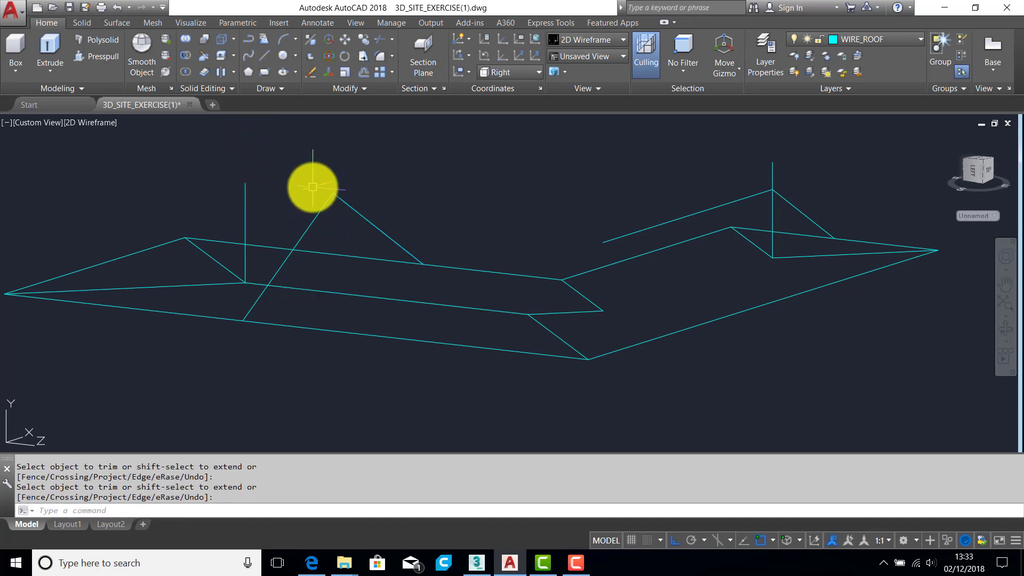
Step: Move the left wing's ridge from the foot of the left vertical line up to its top end
{"action": "type", "text": "M"}
{"action": "key", "text": "Return"}
{"action": "left_click", "coordinate": [294, 288]}
{"action": "key", "text": "Return"}
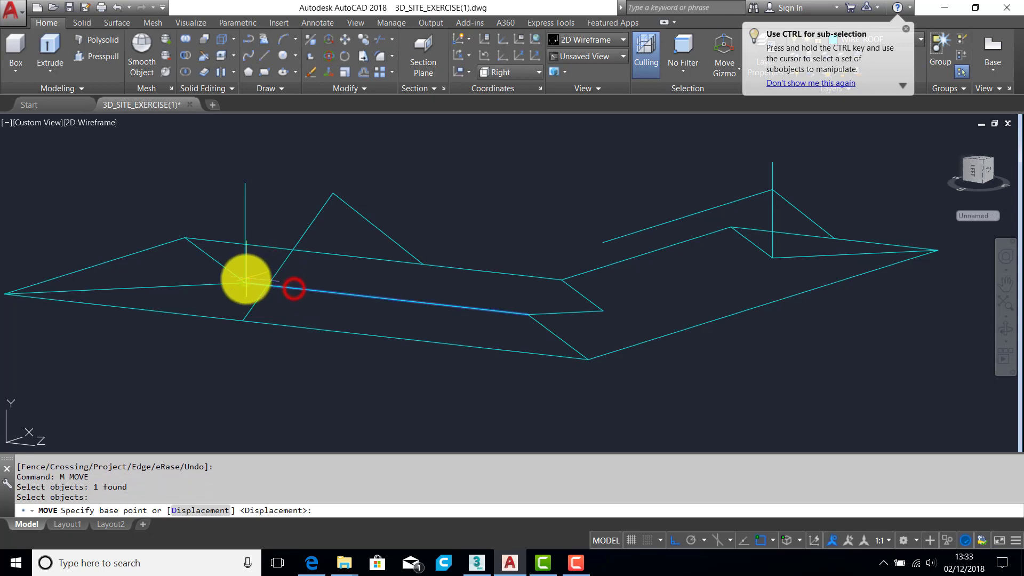
{"action": "left_click", "coordinate": [245, 282]}
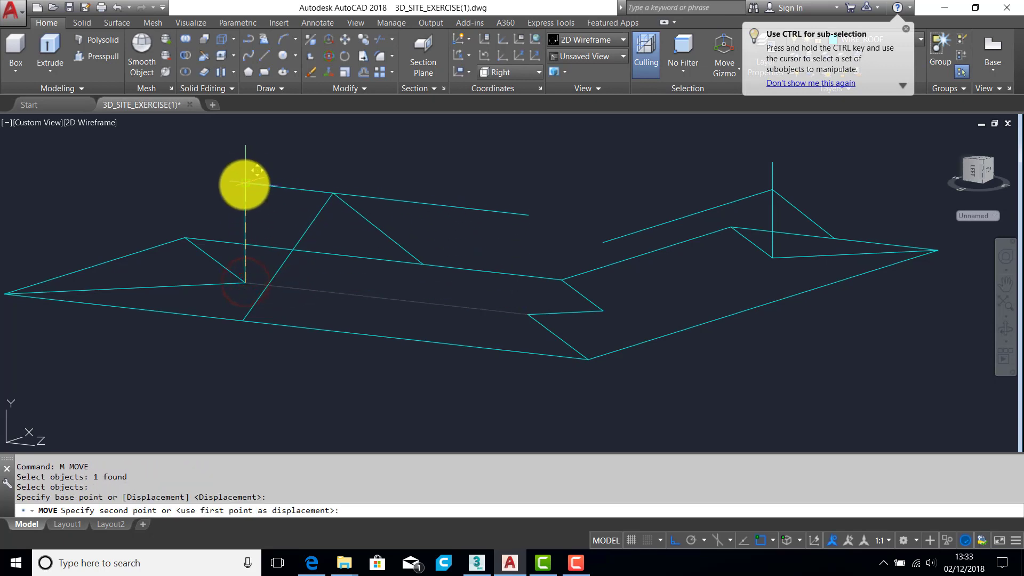
{"action": "left_click", "coordinate": [246, 183]}
{"action": "key", "text": "Return"}
{"action": "key", "text": "Escape"}
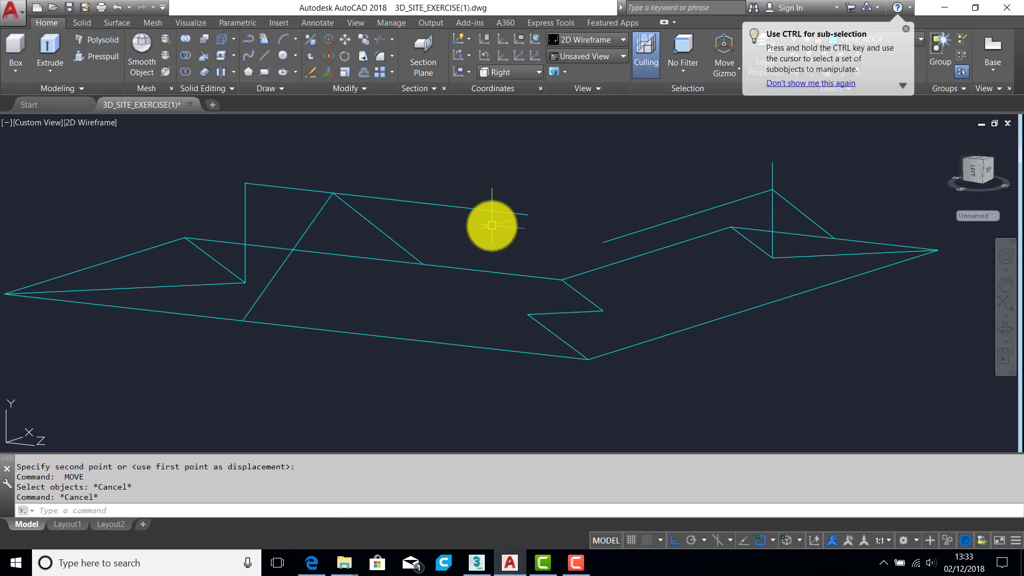
{"action": "middle_click_drag", "start_coordinate": [293, 233], "coordinate": [348, 230]}
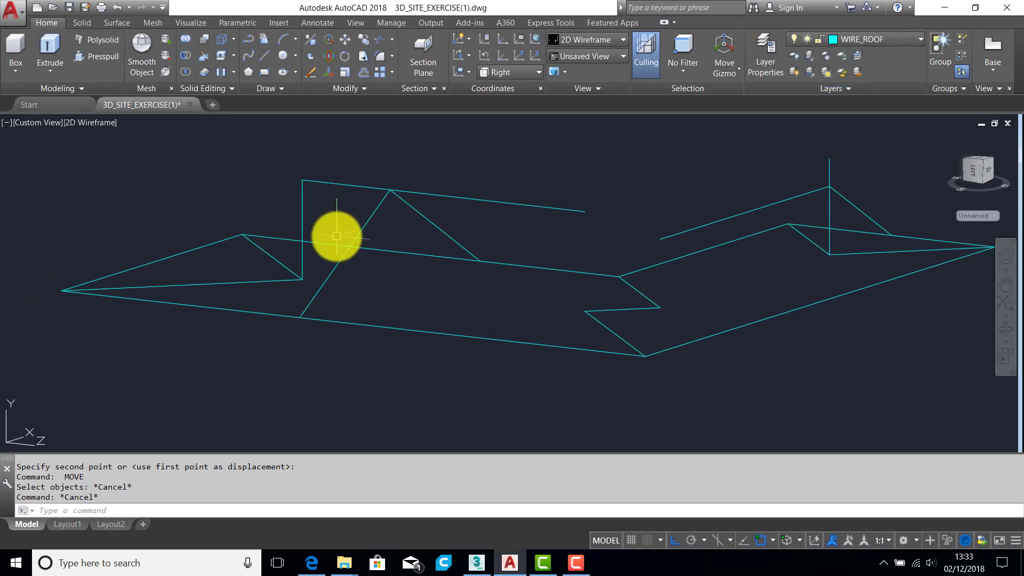
{"action": "type", "text": "L"}
{"action": "key", "text": "Return"}
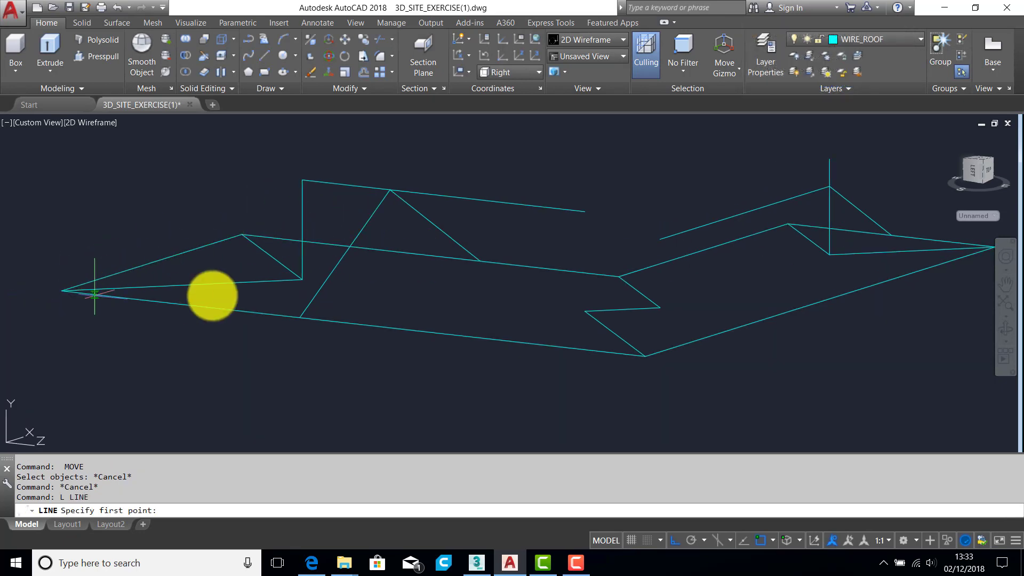
{"action": "key", "text": "Escape"}
{"action": "key", "text": "Escape"}
Step: Stretch the inner ends of both left-end hip lines up to the left wing's raised ridge end
{"action": "left_click", "coordinate": [284, 279]}
{"action": "left_click", "coordinate": [303, 279]}
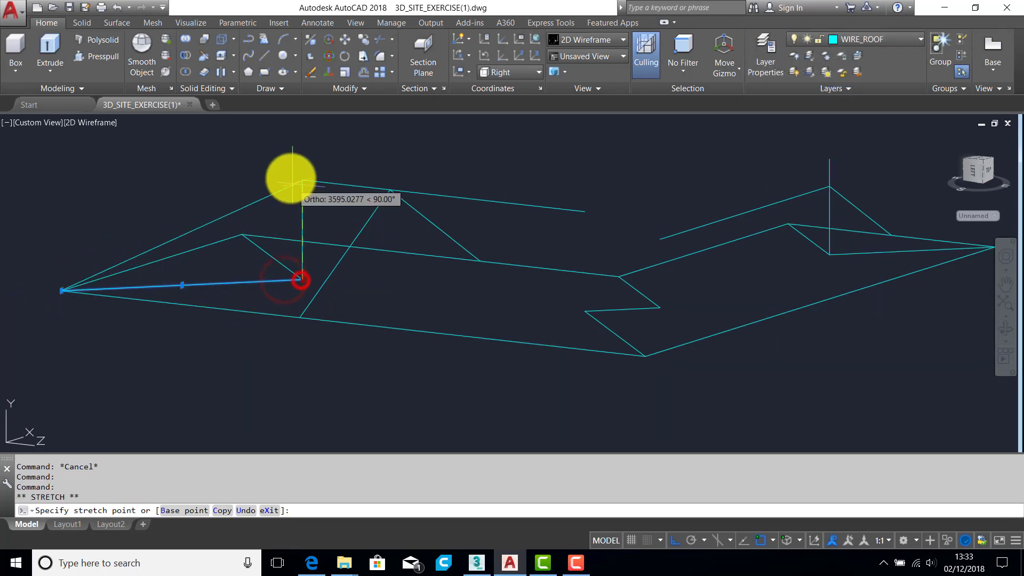
{"action": "left_click", "coordinate": [302, 184]}
{"action": "left_click", "coordinate": [291, 270]}
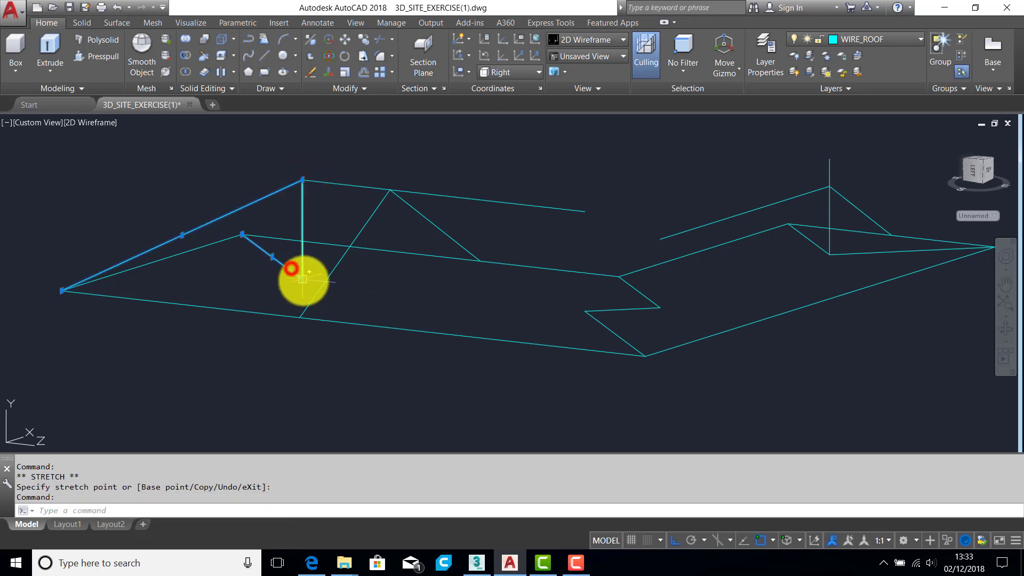
{"action": "left_click", "coordinate": [302, 279]}
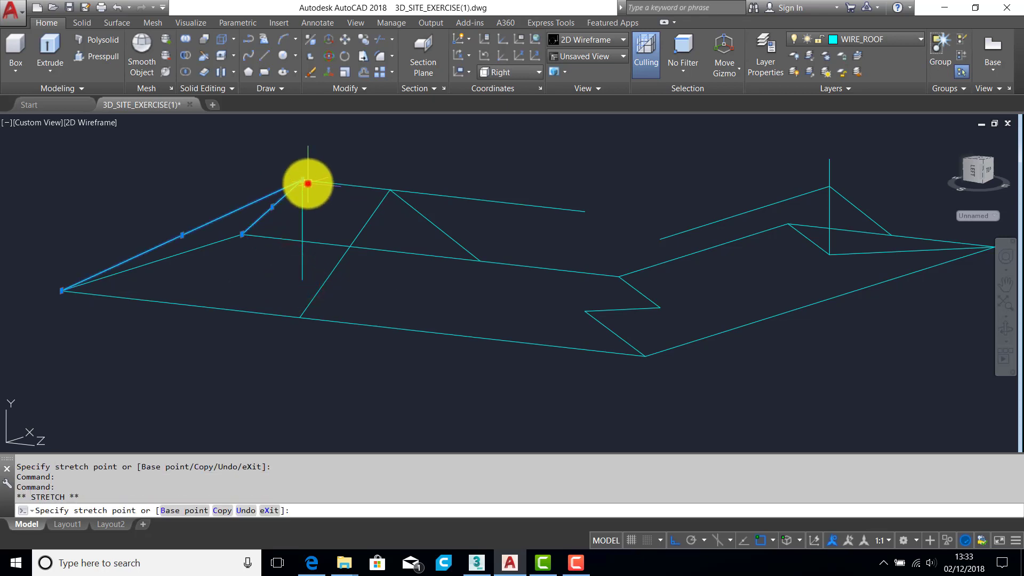
{"action": "left_click", "coordinate": [307, 183]}
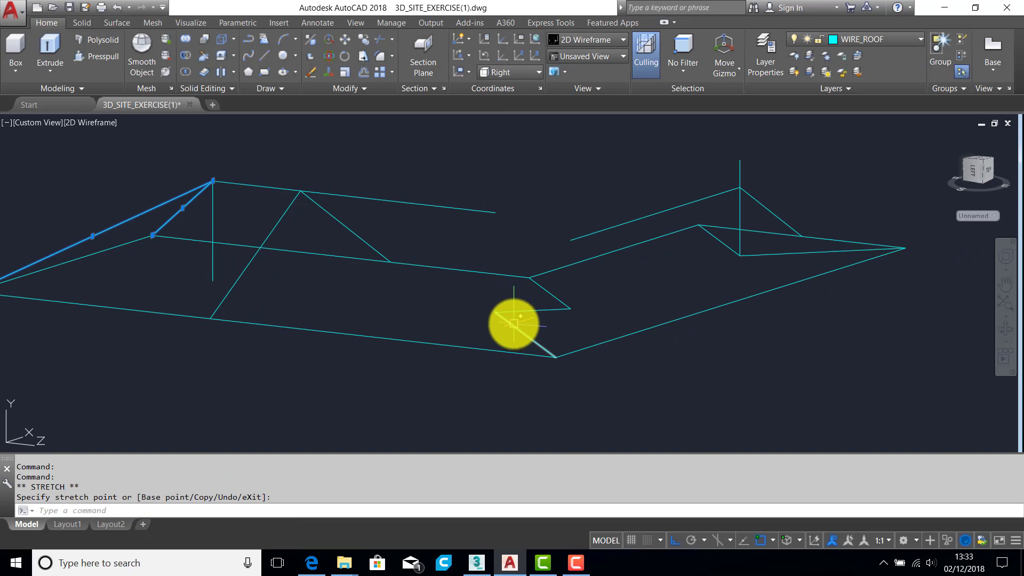
Step: Stretch the outer corner hip up to the left ridge's inner end, and the connecting line up to span both ridges' inner ends
{"action": "left_click", "coordinate": [512, 325]}
{"action": "left_click", "coordinate": [495, 312]}
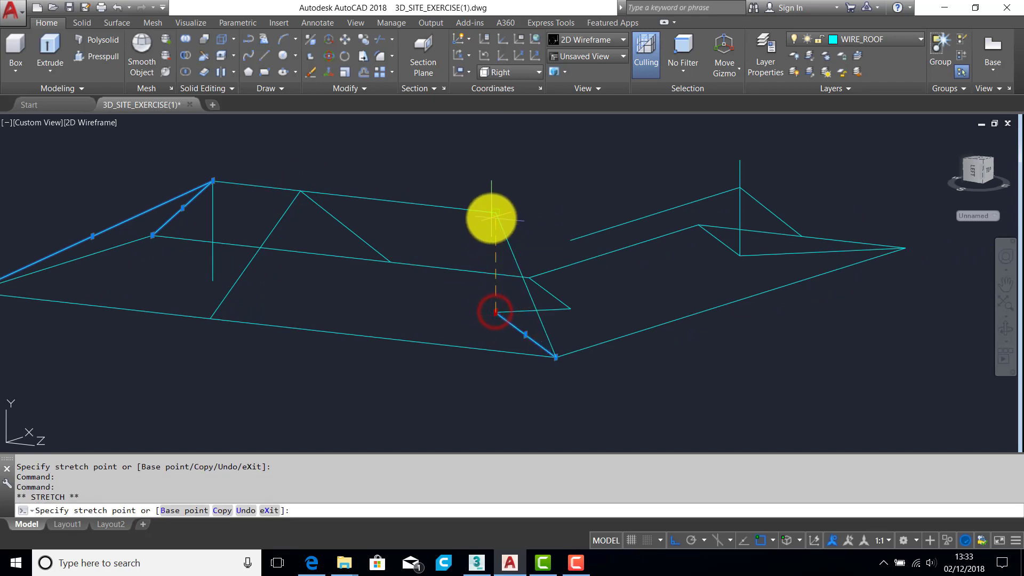
{"action": "left_click", "coordinate": [495, 213]}
{"action": "left_click", "coordinate": [556, 309]}
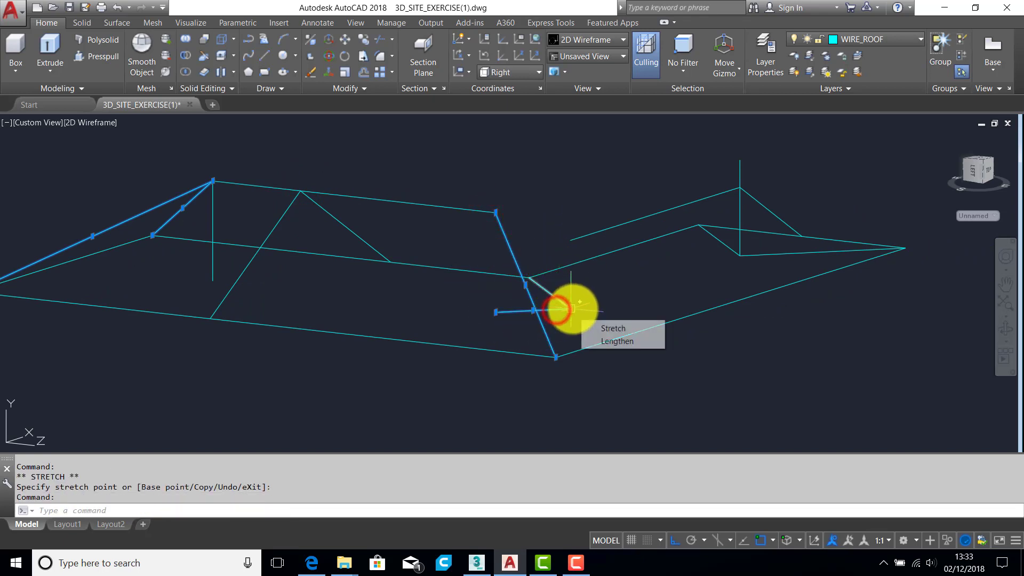
{"action": "left_click", "coordinate": [571, 309]}
{"action": "left_click", "coordinate": [565, 238]}
{"action": "left_click", "coordinate": [496, 314]}
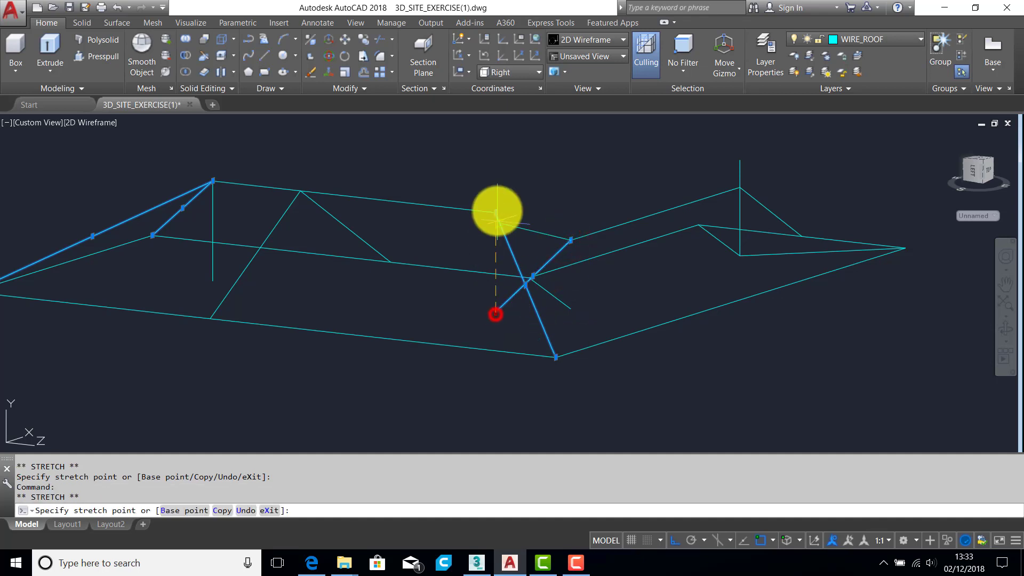
{"action": "left_click", "coordinate": [496, 211]}
Step: Stretch the inner ends of both right-end hip lines up to the right wing's raised ridge end
{"action": "left_click", "coordinate": [757, 255]}
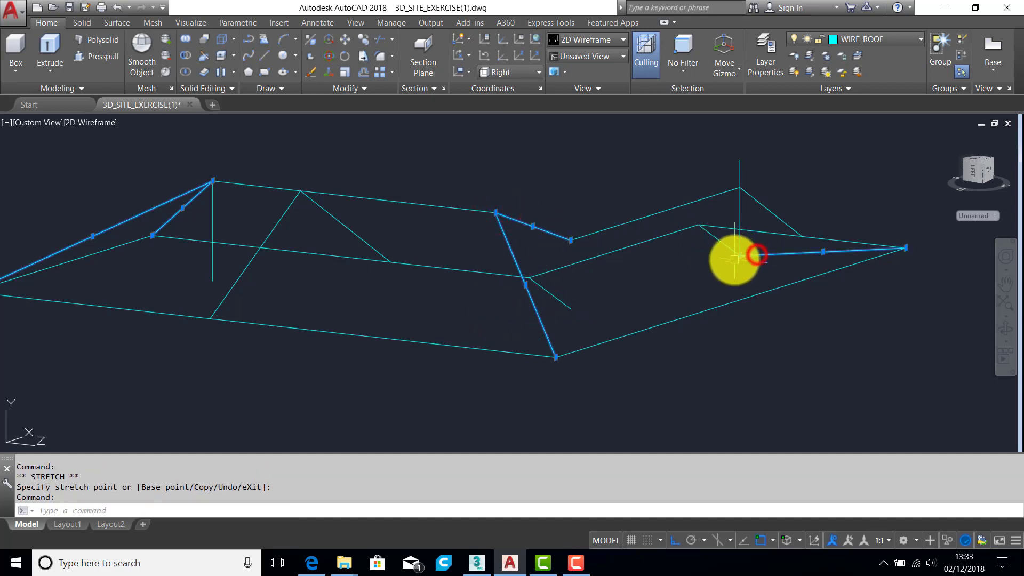
{"action": "left_click", "coordinate": [740, 256]}
{"action": "left_click", "coordinate": [739, 187]}
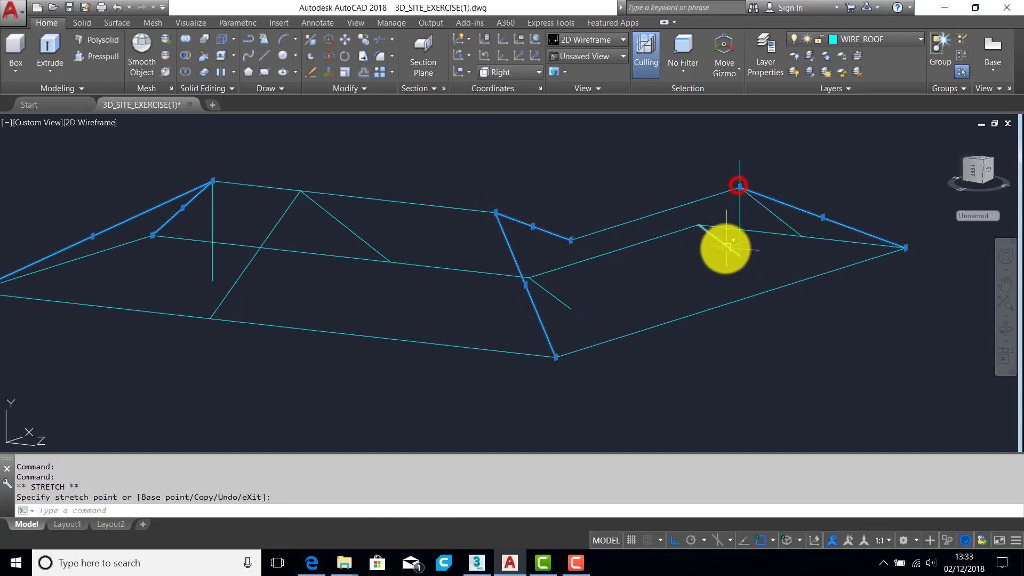
{"action": "left_click", "coordinate": [725, 249]}
{"action": "left_click", "coordinate": [739, 256]}
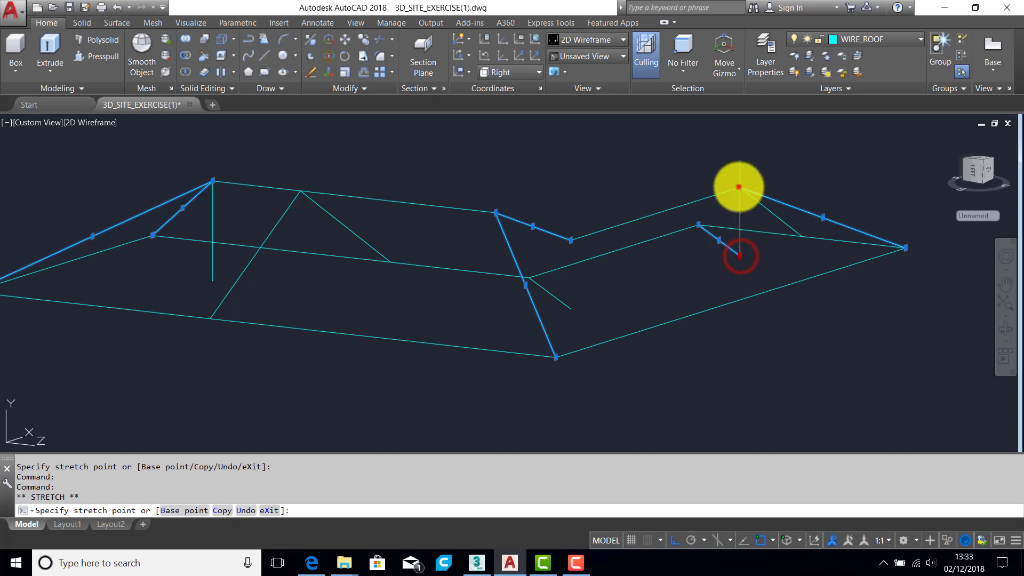
{"action": "left_click", "coordinate": [739, 187]}
Step: Stretch the valley line at the inner corner up to the right ridge's inner end
{"action": "left_click", "coordinate": [549, 291]}
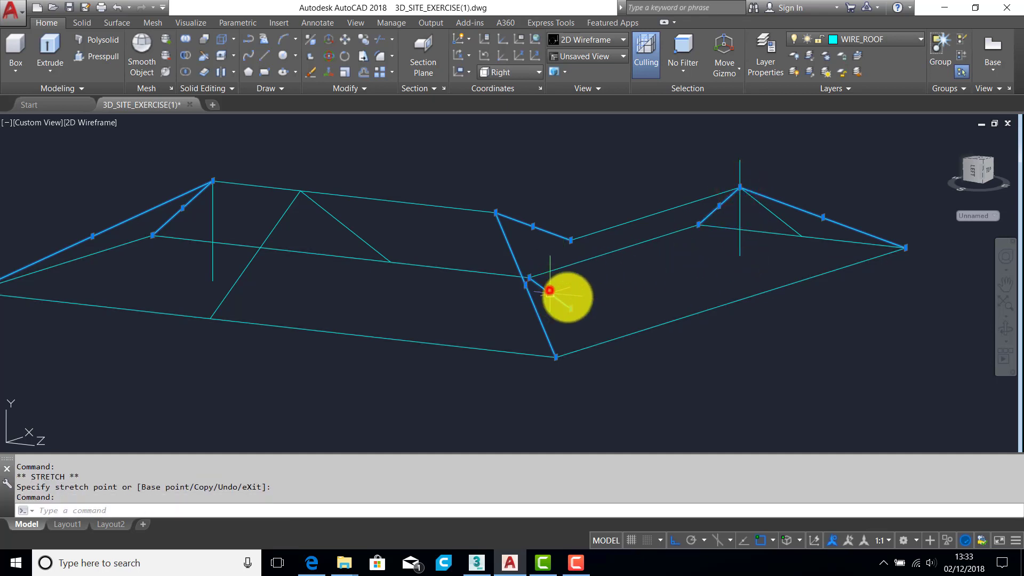
{"action": "left_click", "coordinate": [570, 309]}
{"action": "left_click", "coordinate": [570, 238]}
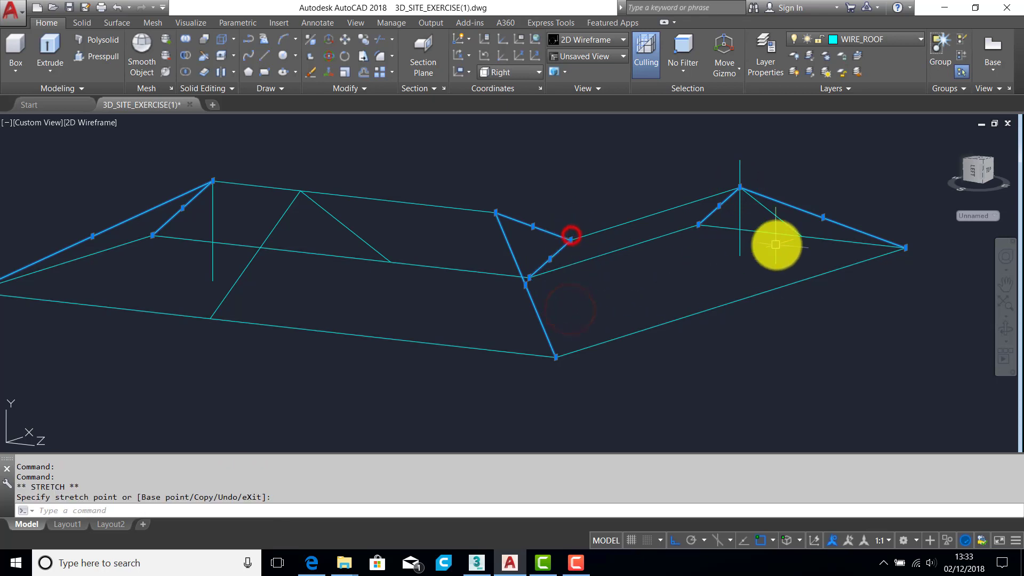
Step: Erase the vertical height lines and the sloped profile lines from both wings of the roof
{"action": "key", "text": "Escape"}
{"action": "key", "text": "Escape"}
{"action": "type", "text": "e"}
{"action": "key", "text": "Return"}
{"action": "left_click", "coordinate": [741, 214]}
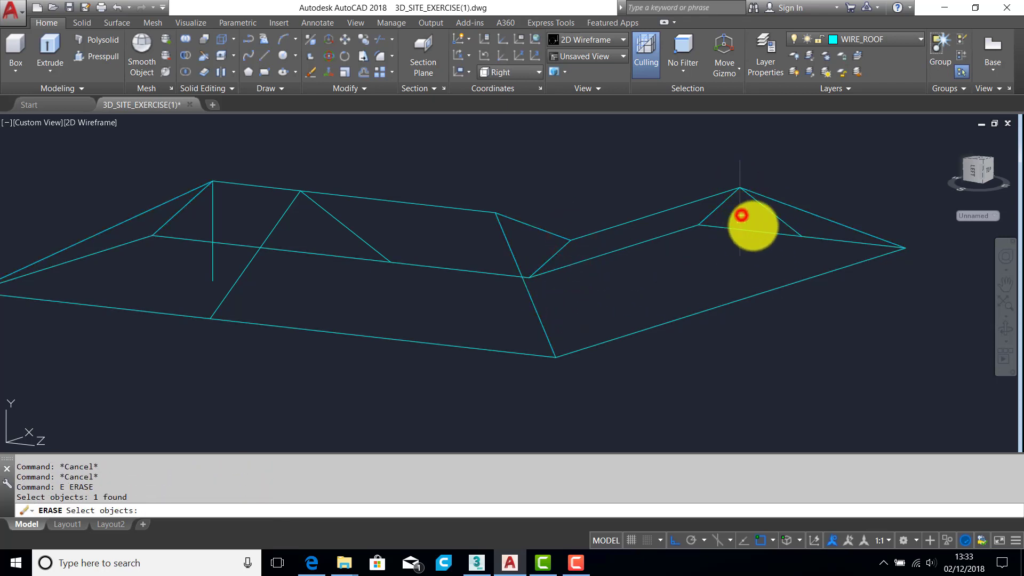
{"action": "right_click", "coordinate": [770, 216]}
{"action": "key", "text": "Return"}
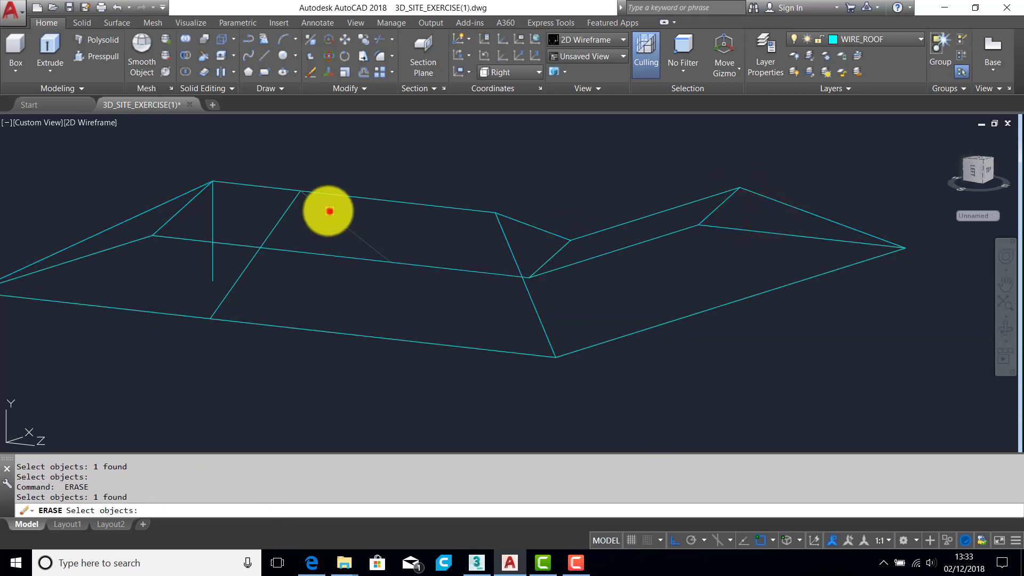
{"action": "left_click", "coordinate": [290, 210]}
{"action": "left_click", "coordinate": [213, 216]}
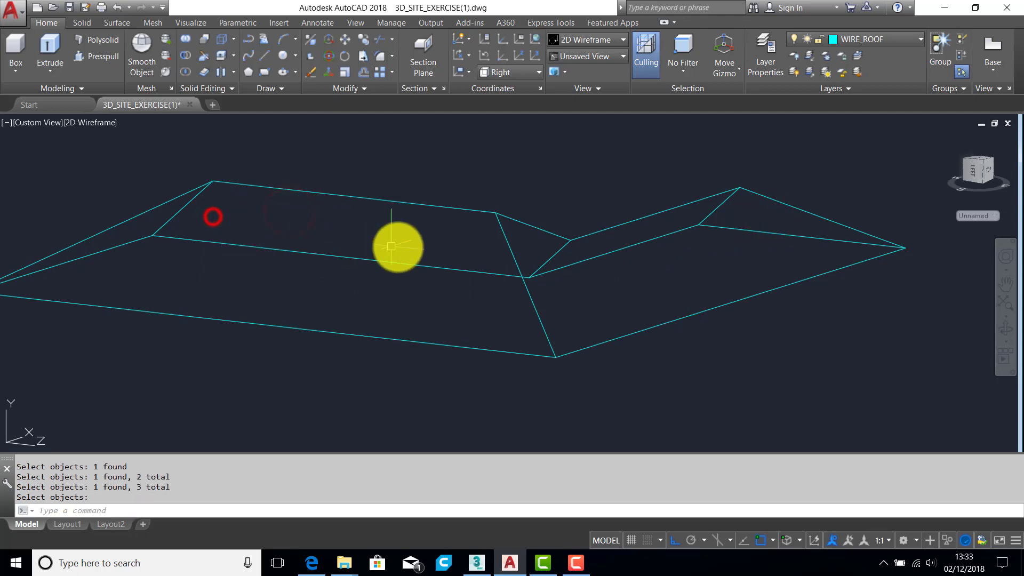
Step: Make 3D_ROOF_SURFACES the current layer, keeping the WIRE_ROOF layer on
{"action": "middle_click_drag", "start_coordinate": [469, 228], "coordinate": [475, 276], "text": "shift"}
{"action": "scroll", "coordinate": [496, 242], "scroll_direction": "down", "scroll_amount": 2}
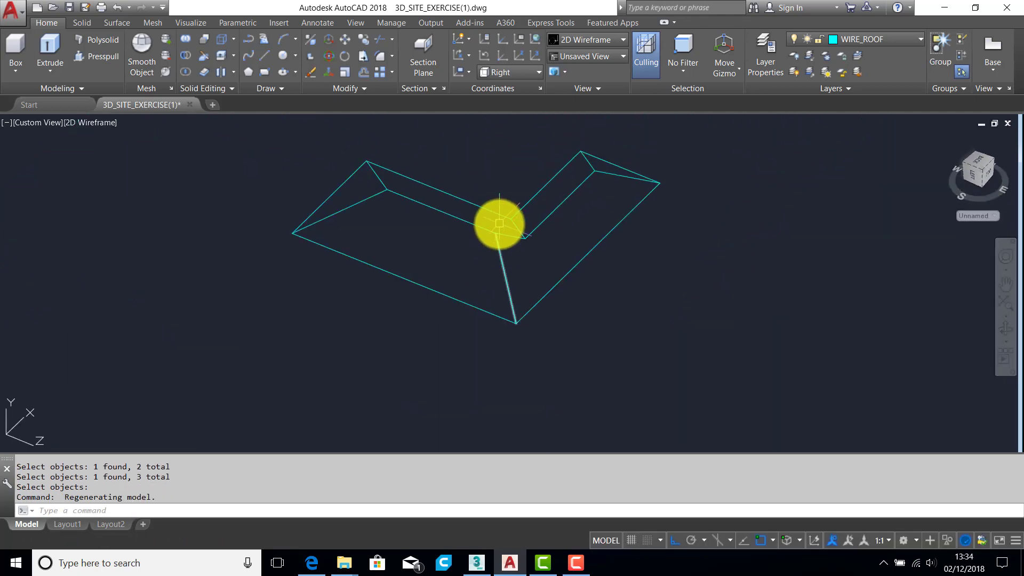
{"action": "mouse_move", "coordinate": [498, 224]}
{"action": "middle_mouse_down"}
{"action": "mouse_move", "coordinate": [484, 283]}
{"action": "mouse_move", "coordinate": [485, 251]}
{"action": "mouse_move", "coordinate": [498, 237]}
{"action": "middle_mouse_up"}
{"action": "scroll", "coordinate": [486, 283], "scroll_direction": "up", "scroll_amount": 2}
{"action": "scroll", "coordinate": [485, 273], "scroll_direction": "down", "scroll_amount": 1}
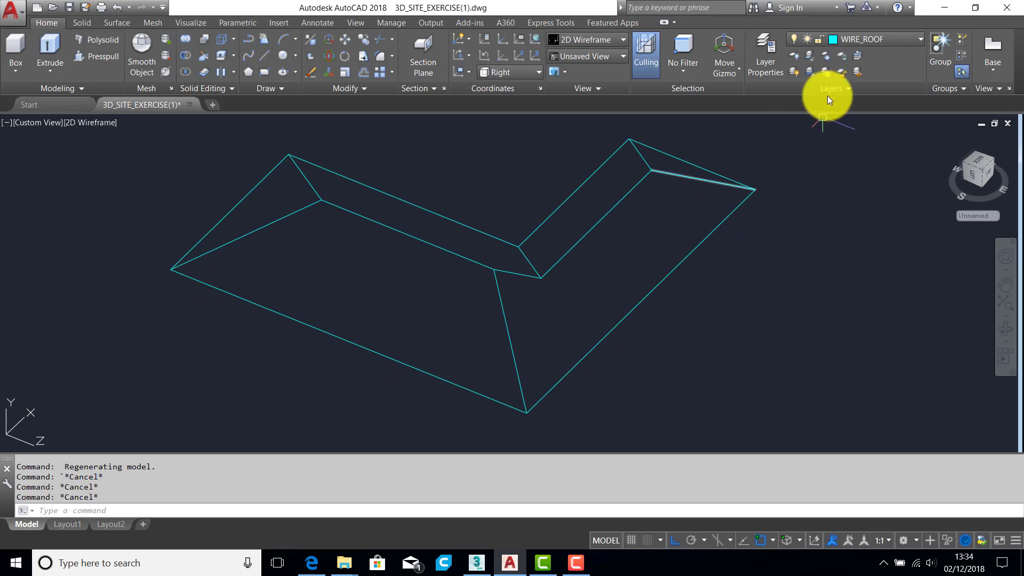
{"action": "left_click", "coordinate": [916, 41]}
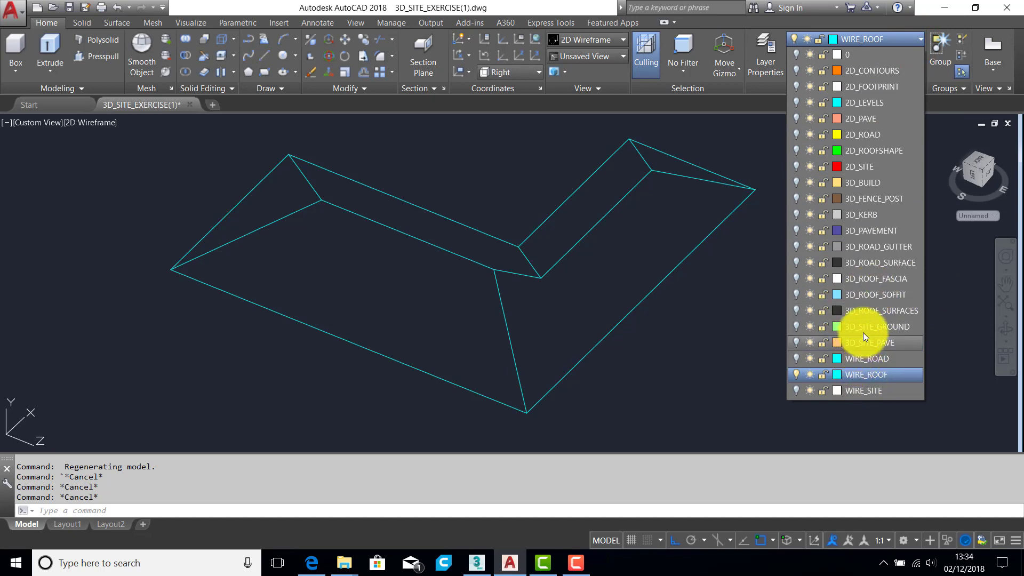
{"action": "left_click", "coordinate": [882, 315]}
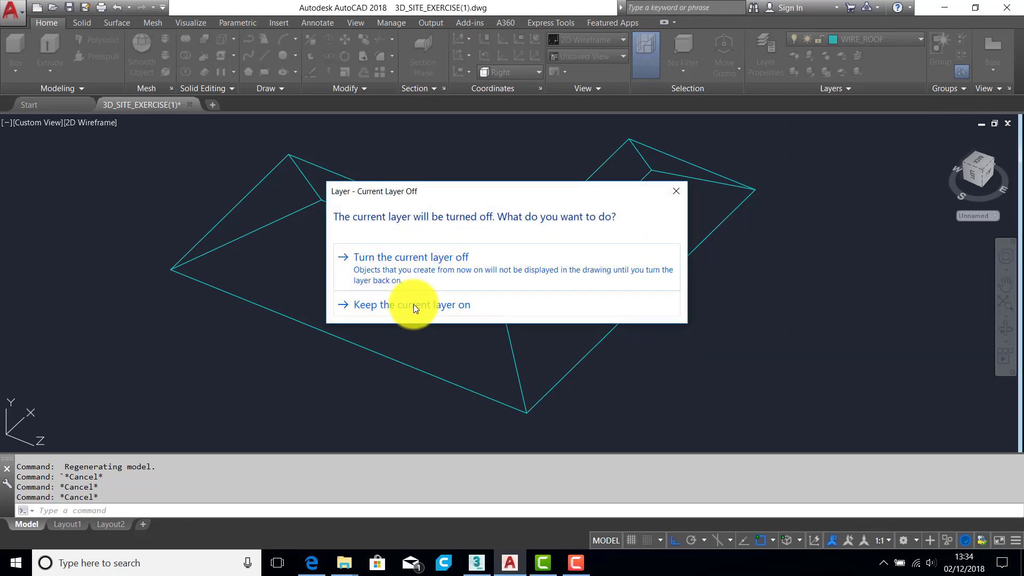
{"action": "left_click", "coordinate": [415, 306]}
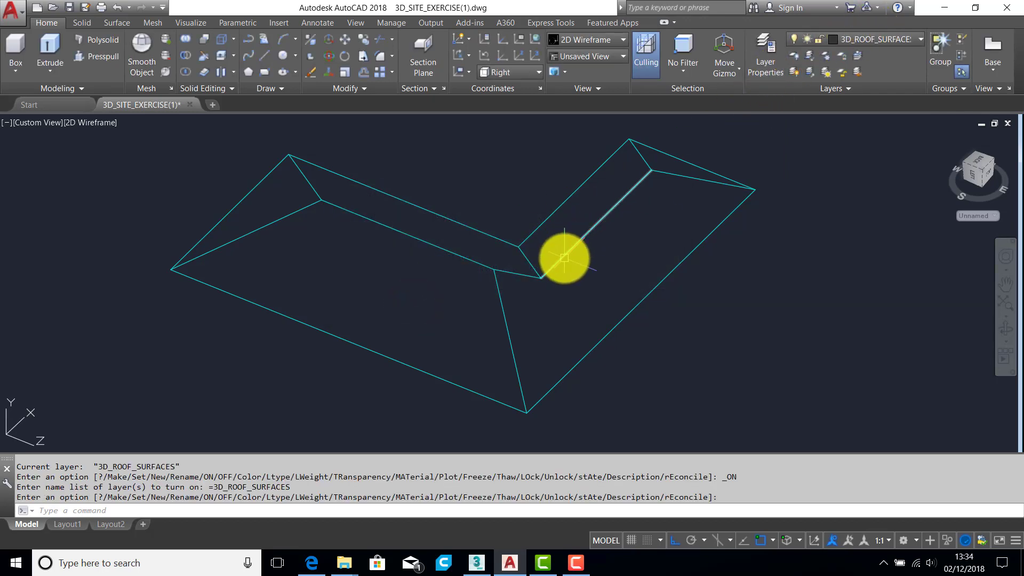
Step: Create a three-sided 3D face over the right wing's hip end, from its two eave corners to the ridge end
{"action": "key", "text": "Return"}
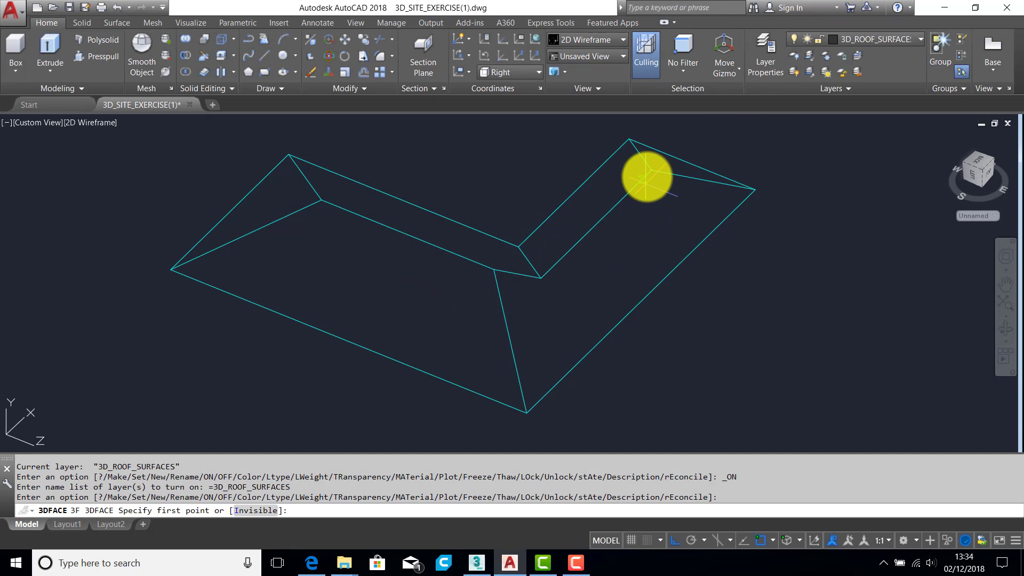
{"action": "left_click", "coordinate": [630, 143]}
{"action": "left_click", "coordinate": [650, 172]}
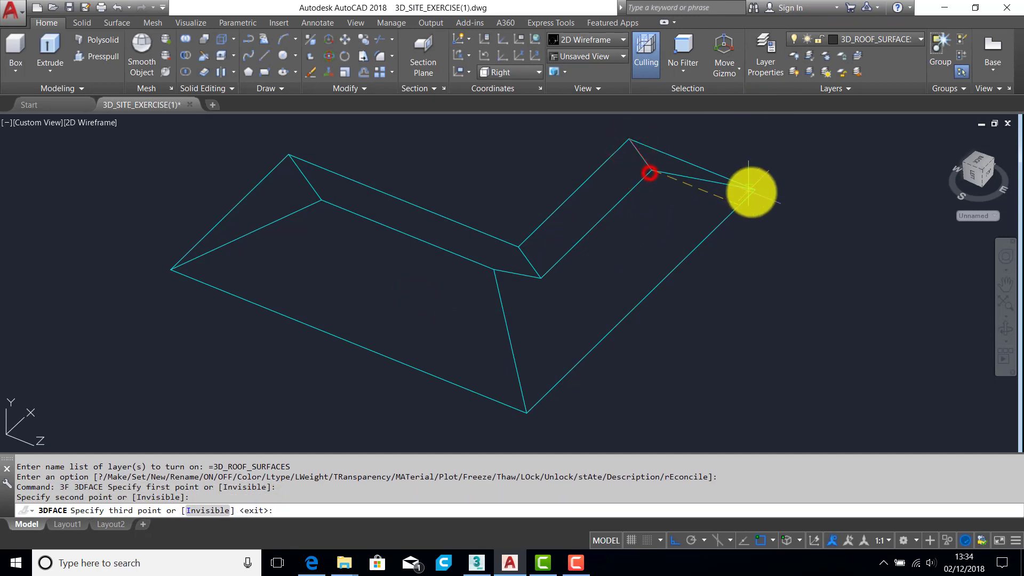
{"action": "left_click", "coordinate": [760, 190]}
{"action": "key", "text": "Return"}
{"action": "key", "text": "Return"}
Step: Create a three-sided 3D face between the right wing's outer eave corner and the two ends of its ridge
{"action": "key", "text": "Return"}
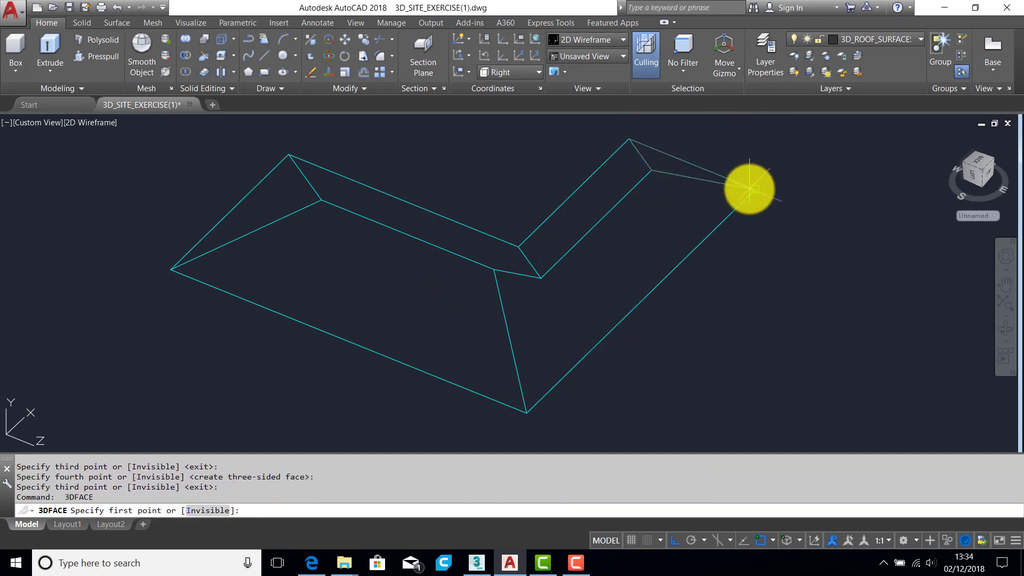
{"action": "left_click", "coordinate": [749, 190]}
{"action": "left_click", "coordinate": [652, 170]}
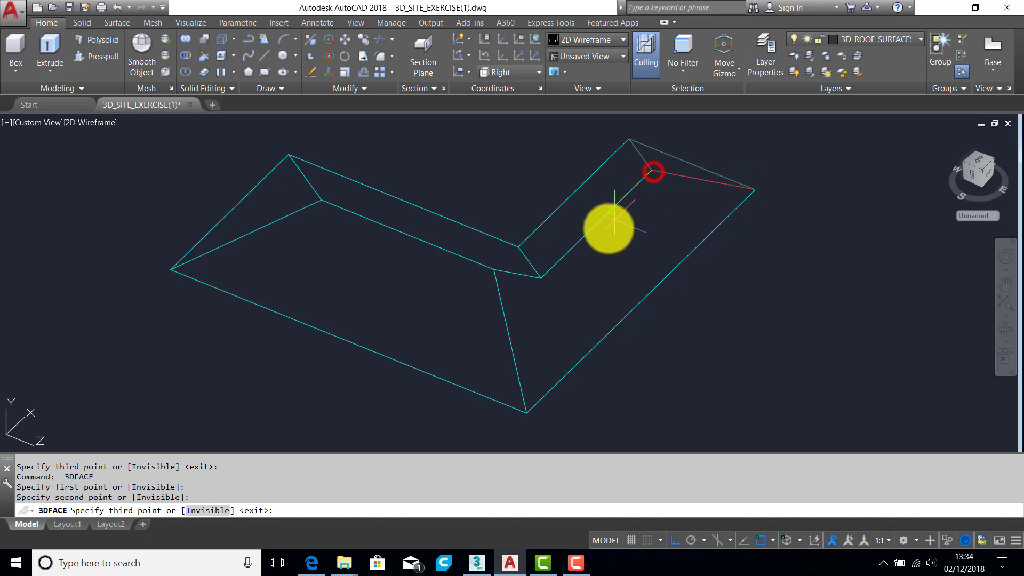
{"action": "left_click", "coordinate": [539, 284]}
{"action": "key", "text": "Return"}
{"action": "key", "text": "Return"}
Step: Create a three-sided 3D face from the right wing's outer eave corner to its ridge's inner end and the L's outer corner
{"action": "key", "text": "Return"}
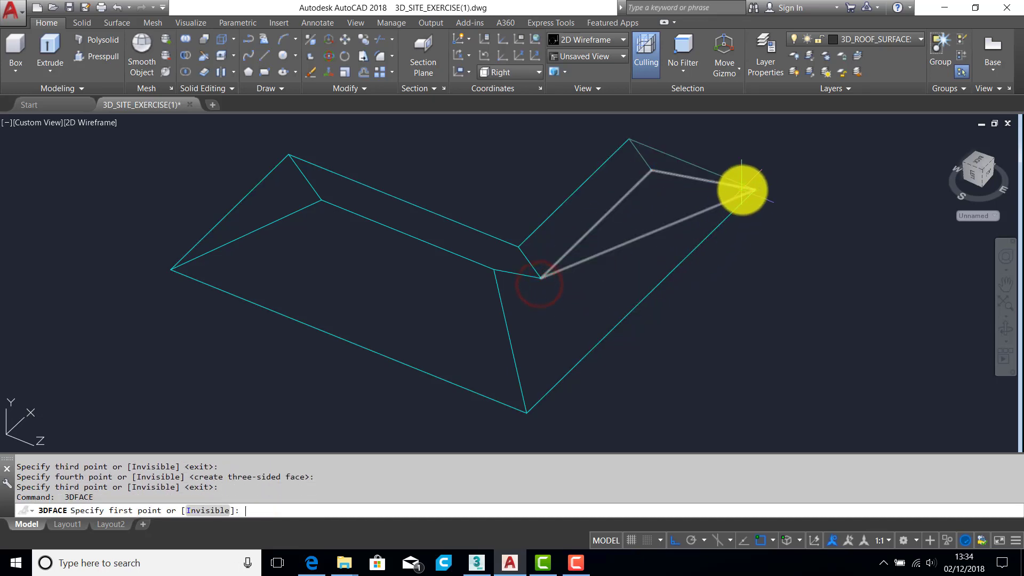
{"action": "left_click", "coordinate": [759, 192]}
{"action": "left_click", "coordinate": [539, 284]}
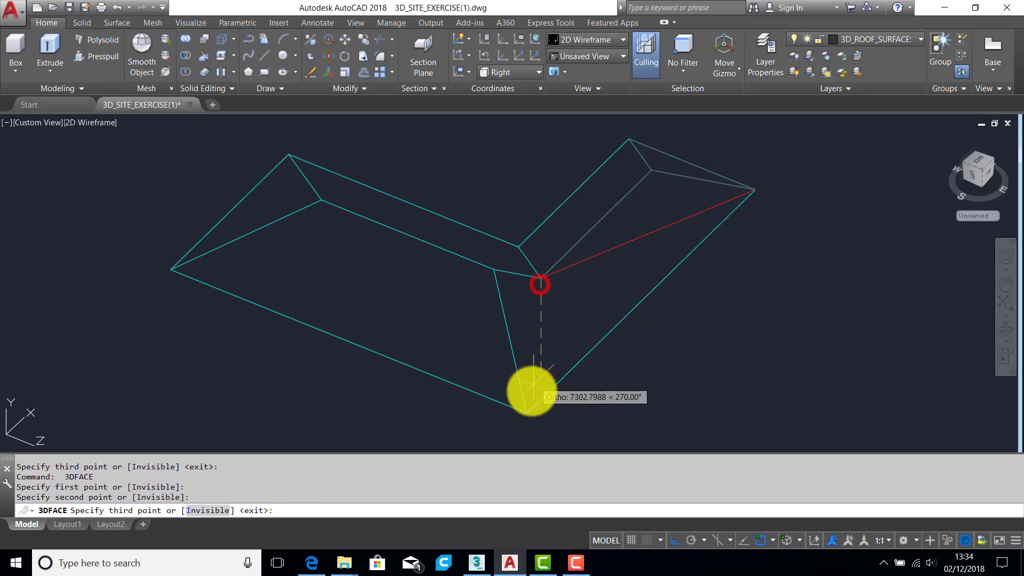
{"action": "left_click", "coordinate": [525, 410]}
{"action": "key", "text": "Return"}
{"action": "key", "text": "Return"}
Step: Create a three-sided 3D face from the L's outer corner to the inner ends of the right and left ridges
{"action": "key", "text": "Return"}
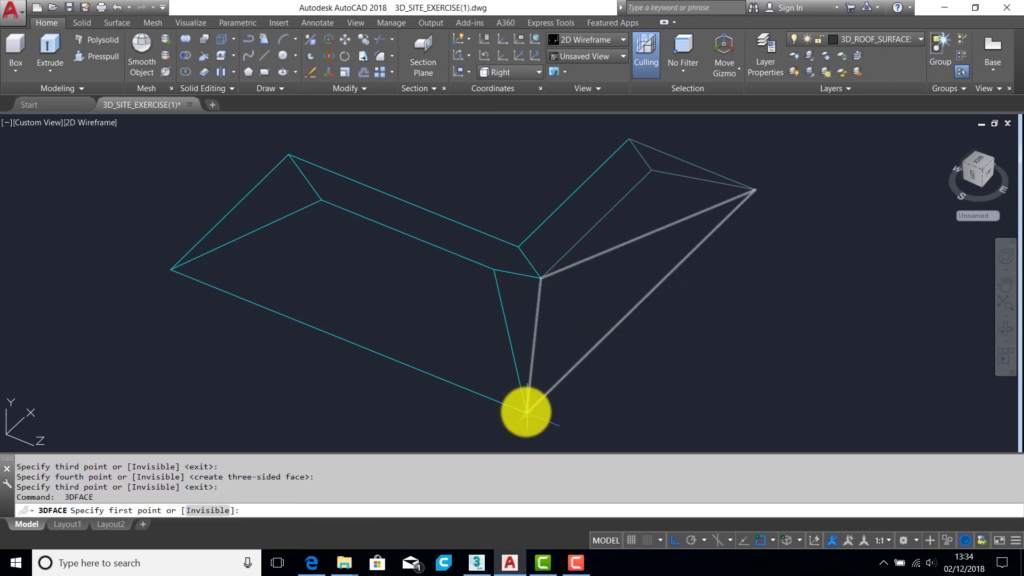
{"action": "left_click", "coordinate": [526, 411]}
{"action": "left_click", "coordinate": [539, 278]}
{"action": "left_click", "coordinate": [495, 270]}
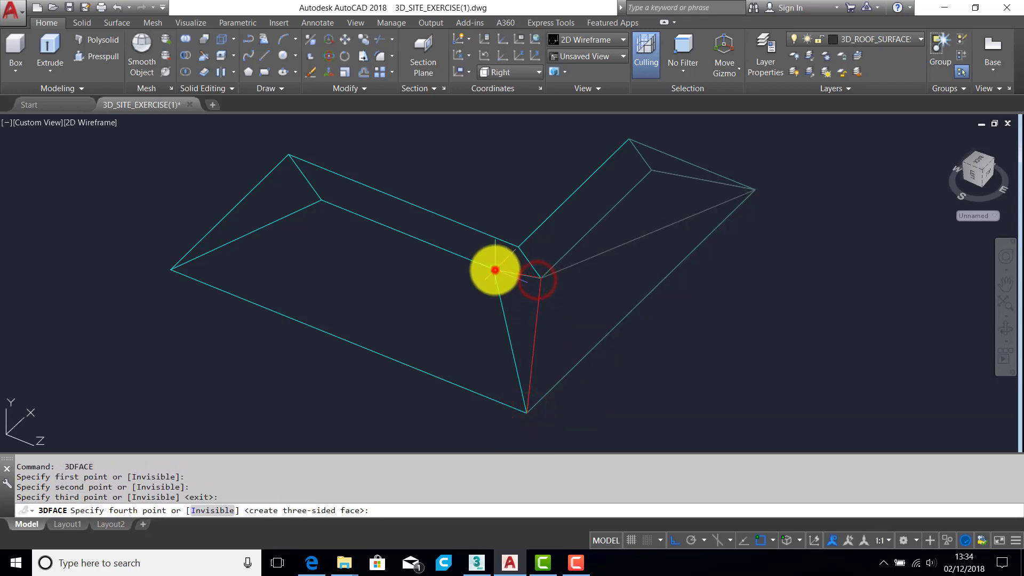
{"action": "key", "text": "Return"}
{"action": "key", "text": "Return"}
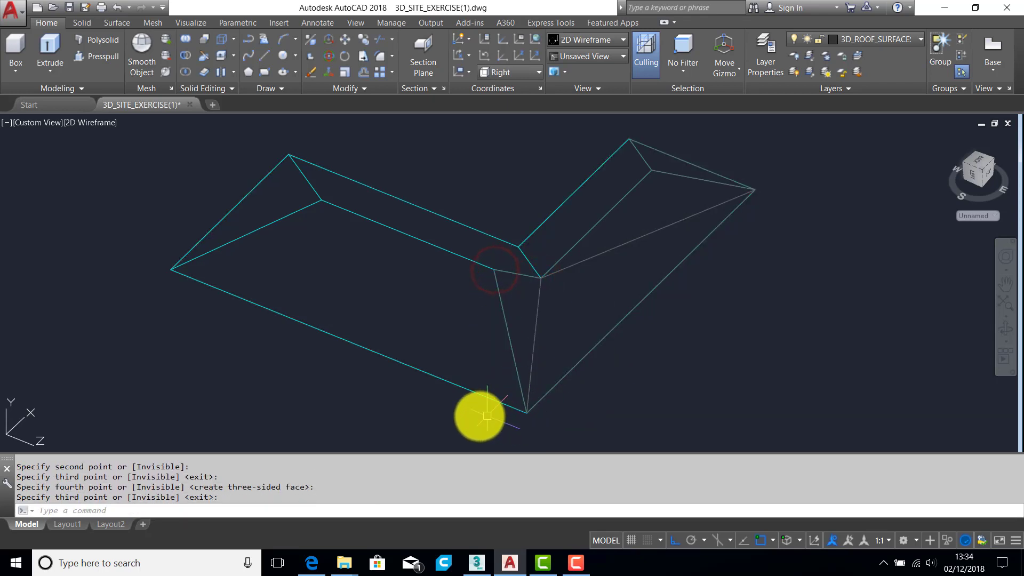
Step: Switch the visual style to Shaded with edges and orbit the roof slightly
{"action": "left_click", "coordinate": [98, 124]}
{"action": "left_click", "coordinate": [145, 217]}
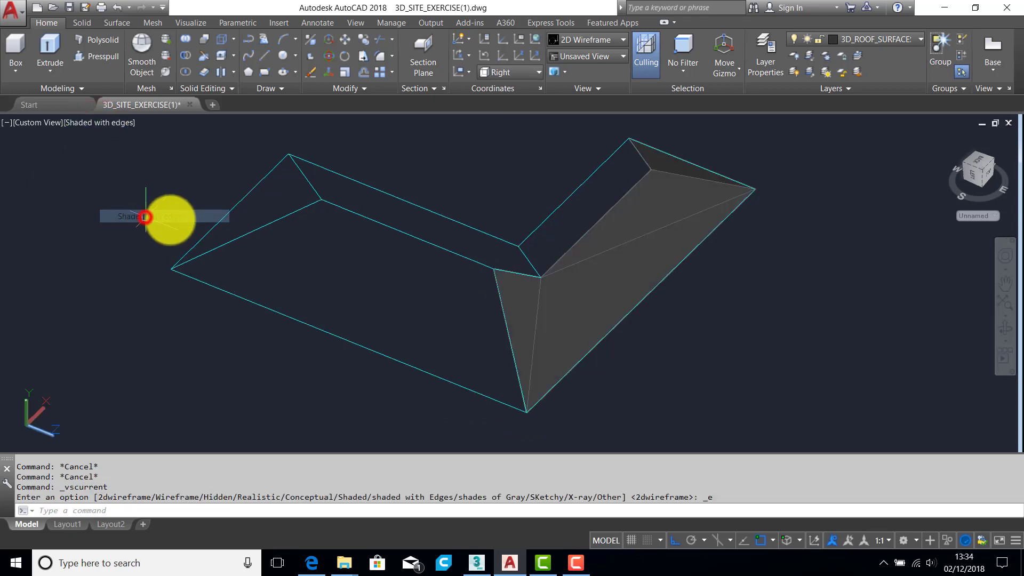
{"action": "mouse_move", "coordinate": [483, 277]}
{"action": "middle_mouse_down", "text": "shift"}
{"action": "mouse_move", "coordinate": [536, 285]}
{"action": "mouse_move", "coordinate": [544, 247]}
{"action": "mouse_move", "coordinate": [507, 237]}
{"action": "mouse_move", "coordinate": [473, 270]}
{"action": "mouse_move", "coordinate": [477, 281]}
{"action": "middle_mouse_up", "text": "shift"}
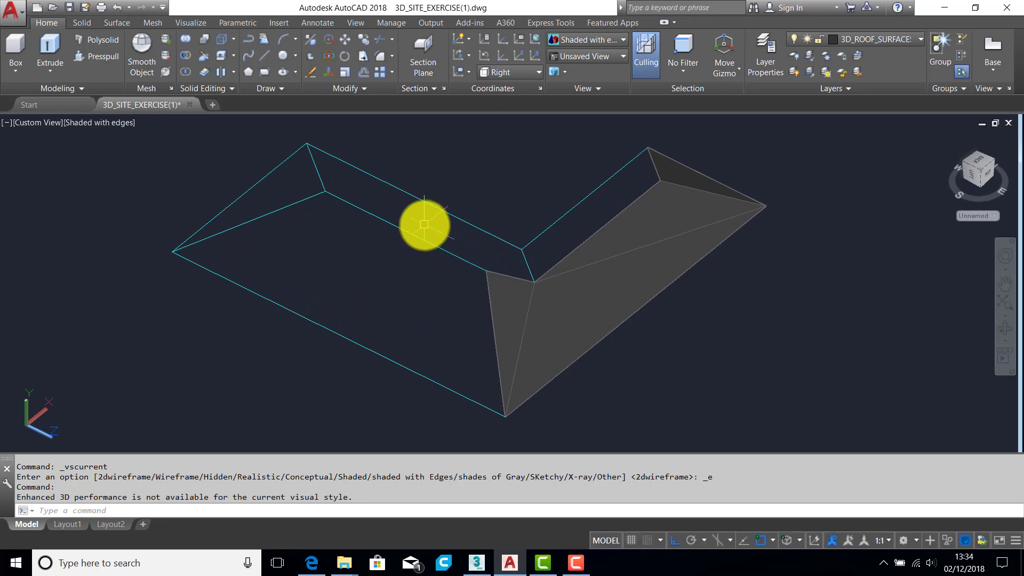
Step: Create a three-sided 3D face from the left wing's outer eave corner to the L's outer corner and the left ridge's inner end
{"action": "key", "text": "Return"}
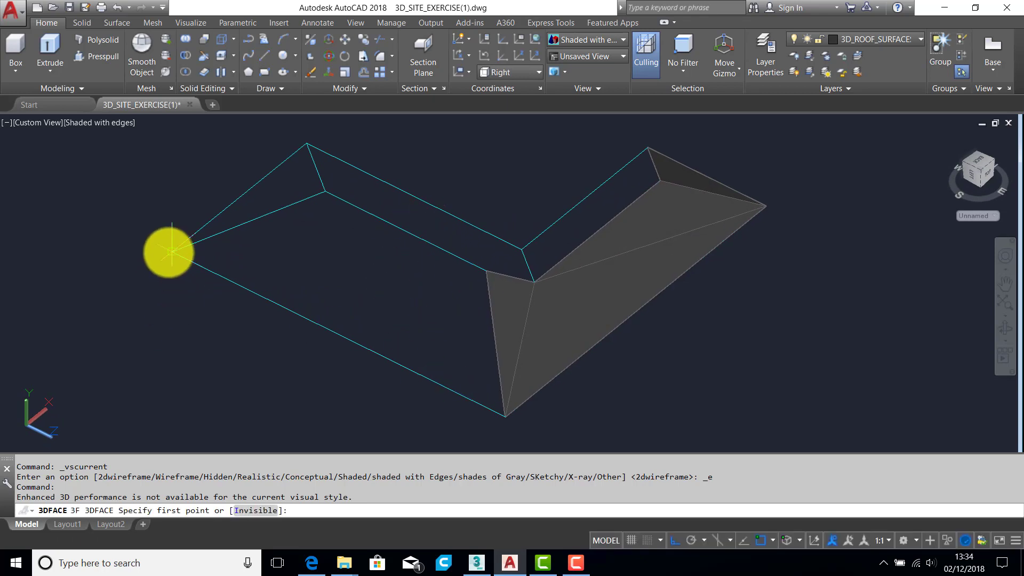
{"action": "left_click", "coordinate": [171, 250]}
{"action": "left_click", "coordinate": [500, 413]}
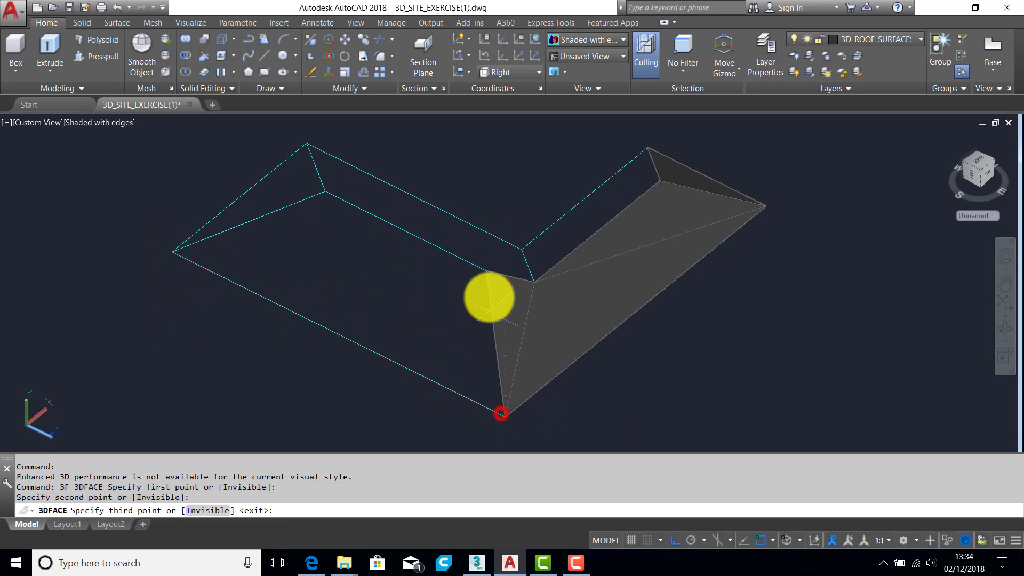
{"action": "left_click", "coordinate": [486, 270]}
{"action": "key", "text": "Return"}
{"action": "key", "text": "Return"}
Step: Create a three-sided 3D face from the left wing's outer eave corner to the left ridge's inner and outer ends
{"action": "key", "text": "Return"}
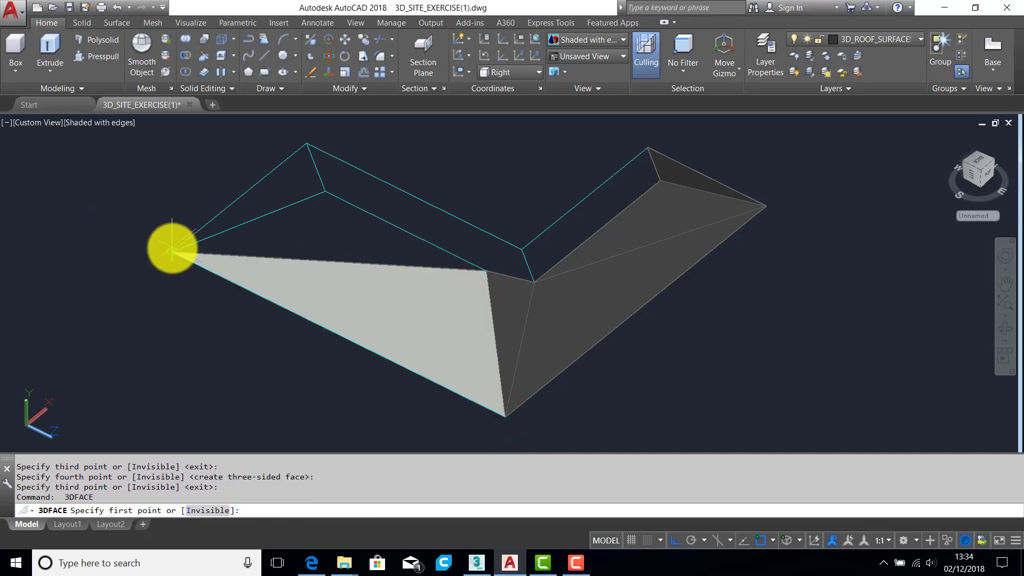
{"action": "left_click", "coordinate": [172, 249]}
{"action": "left_click", "coordinate": [486, 271]}
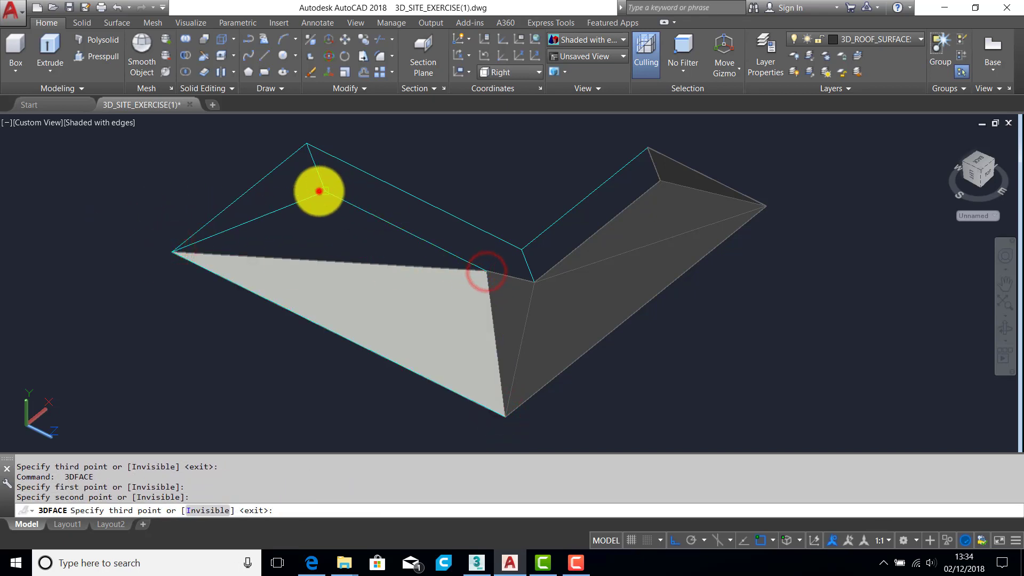
{"action": "left_click", "coordinate": [323, 191]}
{"action": "key", "text": "Return"}
{"action": "key", "text": "Return"}
Step: Create a three-sided 3D face on the left hip end, joining the wing's two end eave corners and the ridge's outer end
{"action": "key", "text": "Return"}
{"action": "left_click", "coordinate": [305, 144]}
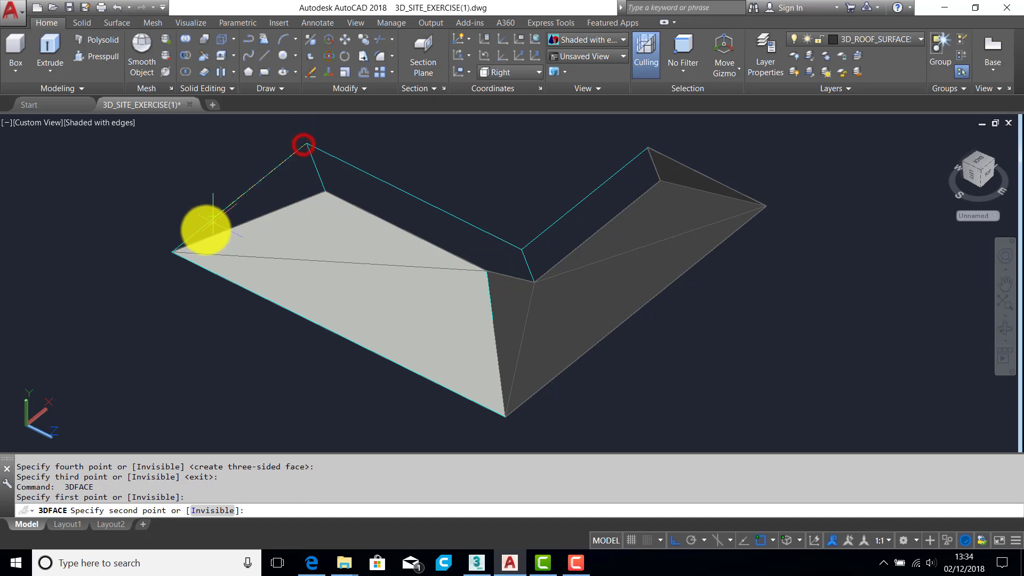
{"action": "left_click", "coordinate": [172, 249]}
{"action": "left_click", "coordinate": [324, 190]}
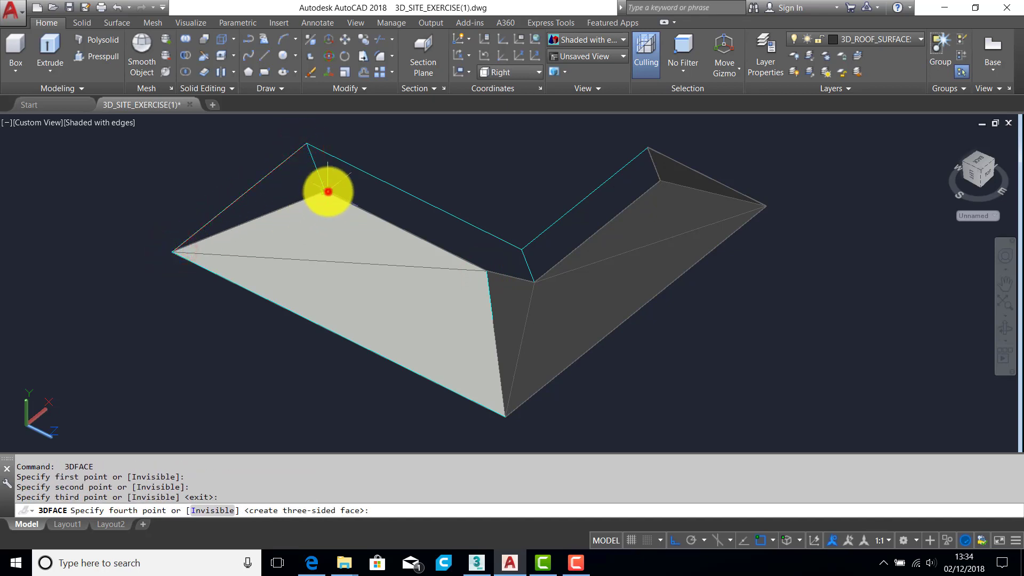
{"action": "key", "text": "Return"}
{"action": "key", "text": "Return"}
Step: Create a three-sided 3D face from the left wing's inner eave corner to the left ridge's outer end and the L's inner corner
{"action": "key", "text": "Return"}
{"action": "left_click", "coordinate": [306, 141]}
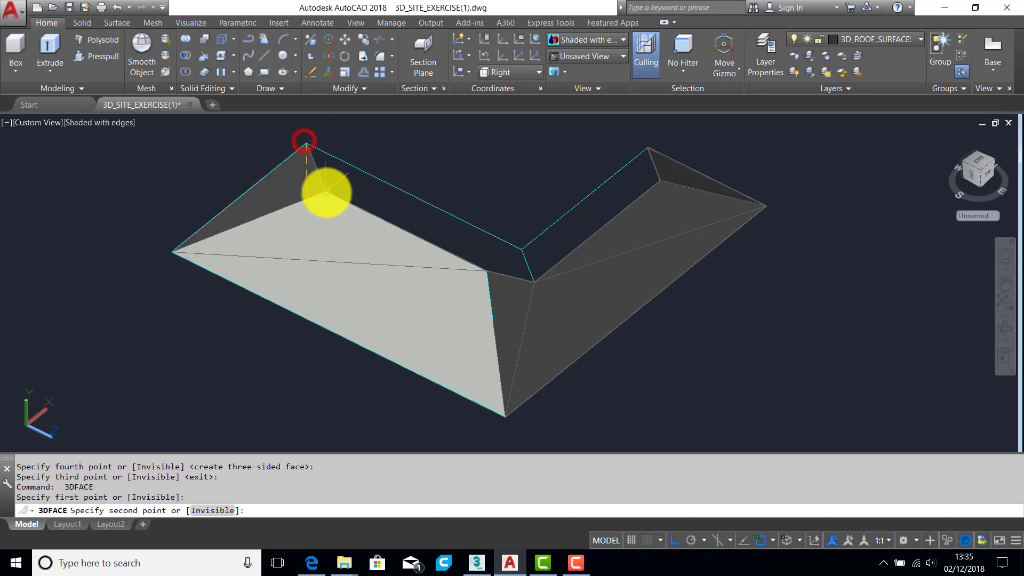
{"action": "left_click", "coordinate": [325, 190]}
{"action": "left_click", "coordinate": [520, 248]}
{"action": "key", "text": "Return"}
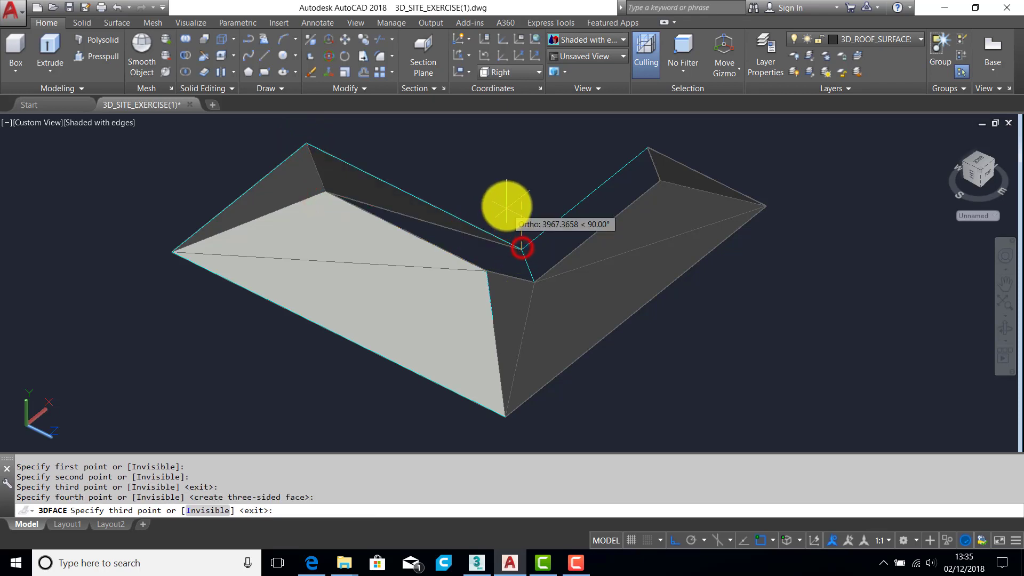
{"action": "key", "text": "Return"}
Step: Create a three-sided 3D face from the L's inner corner to the left ridge's outer and inner ends
{"action": "key", "text": "Return"}
{"action": "left_click", "coordinate": [515, 246]}
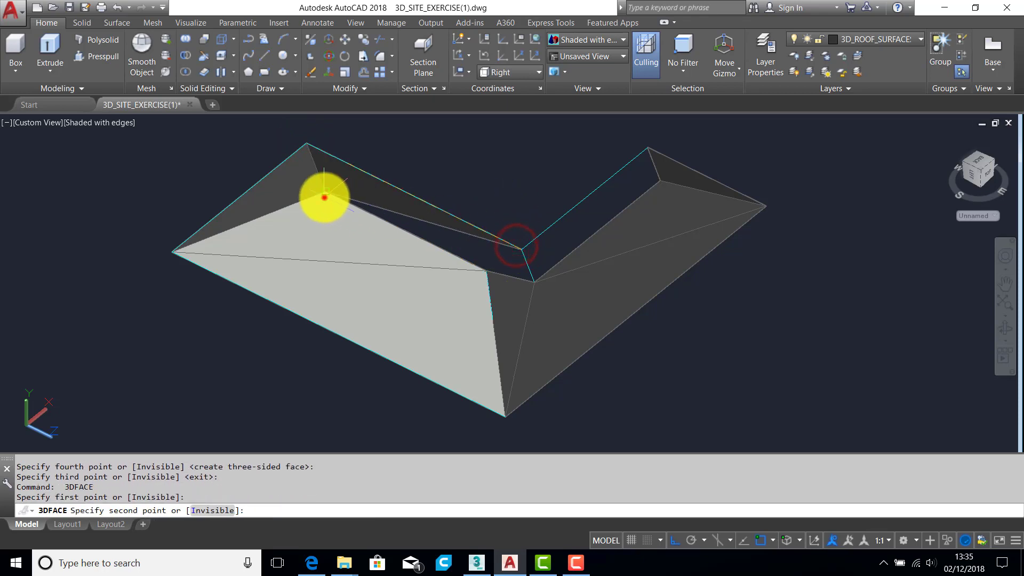
{"action": "left_click", "coordinate": [324, 198]}
{"action": "left_click", "coordinate": [485, 265]}
{"action": "key", "text": "Return"}
{"action": "key", "text": "Return"}
Step: Create a three-sided 3D face from the L's inner corner to the inner ends of the left and right ridges
{"action": "key", "text": "Return"}
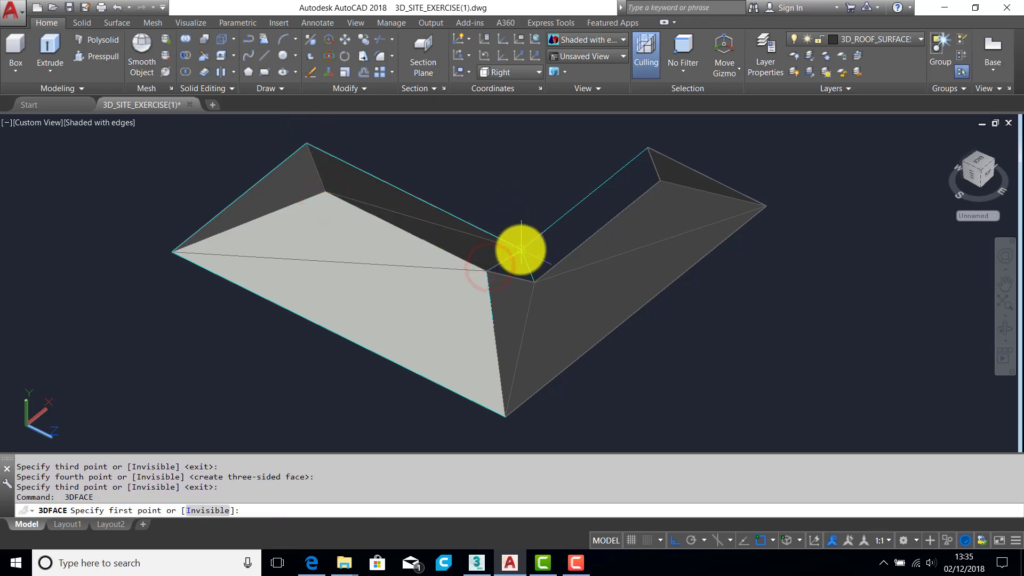
{"action": "left_click", "coordinate": [520, 248]}
{"action": "left_click", "coordinate": [482, 272]}
{"action": "left_click", "coordinate": [534, 280]}
{"action": "key", "text": "Return"}
{"action": "key", "text": "Return"}
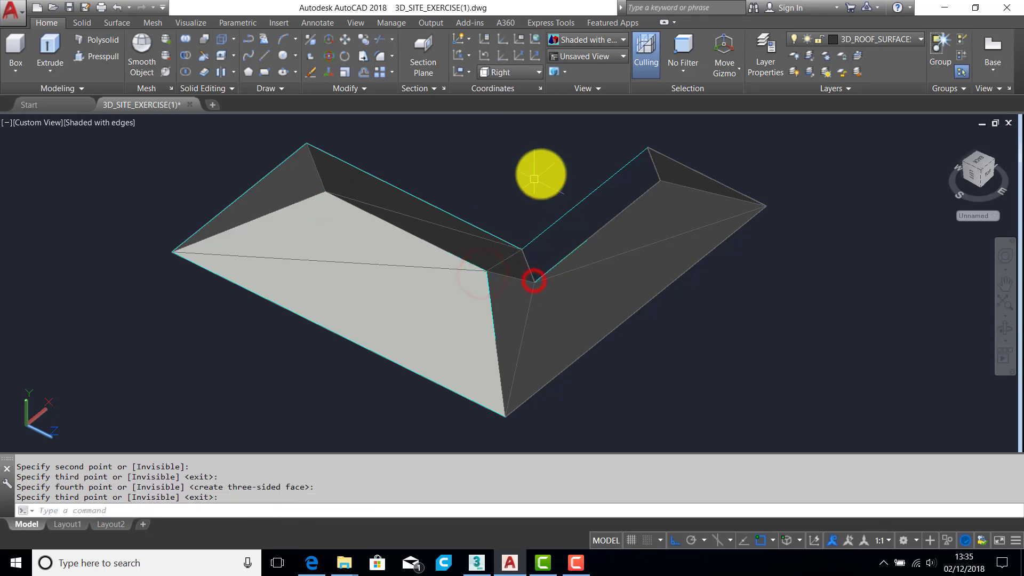
Step: Create a three-sided 3D face from the right wing's inner eave corner to the L's inner corner and the right ridge's outer end
{"action": "key", "text": "Return"}
{"action": "left_click", "coordinate": [641, 148]}
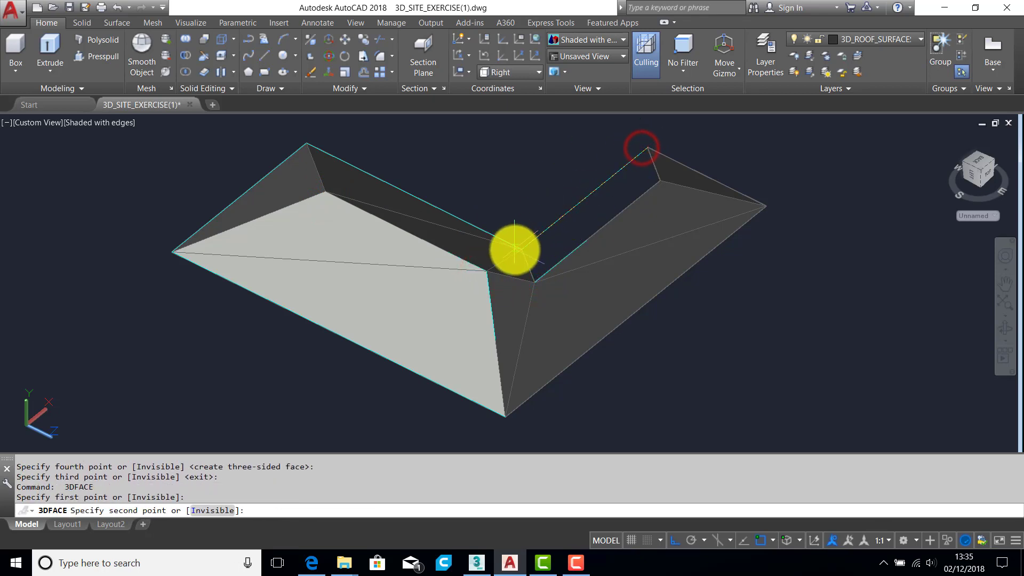
{"action": "left_click", "coordinate": [526, 248]}
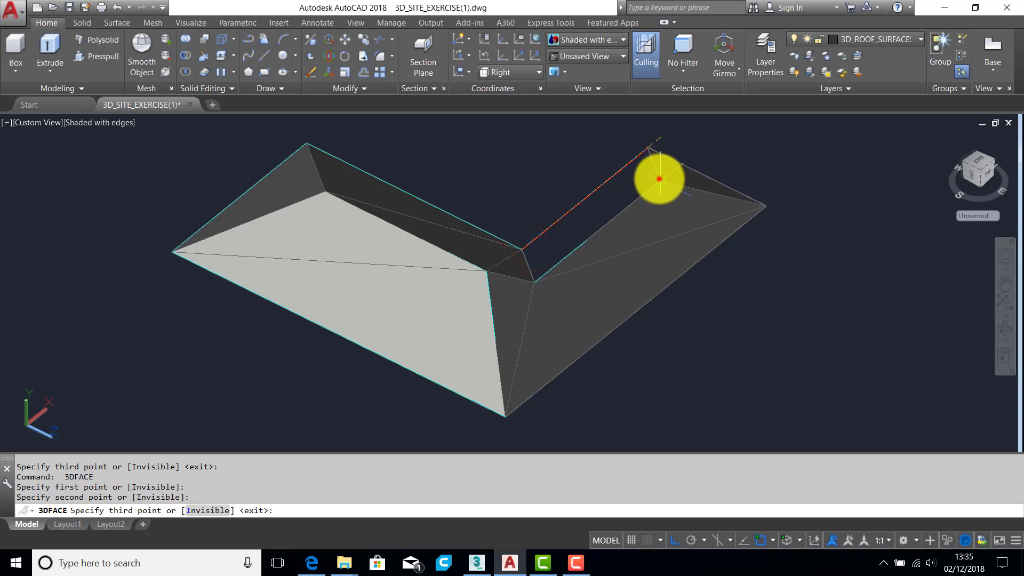
{"action": "left_click", "coordinate": [659, 178]}
{"action": "key", "text": "Return"}
{"action": "key", "text": "Return"}
Step: Create a three-sided 3D face from the right ridge's outer end to the L's inner corner and the right ridge's inner end
{"action": "key", "text": "Return"}
{"action": "left_click", "coordinate": [658, 182]}
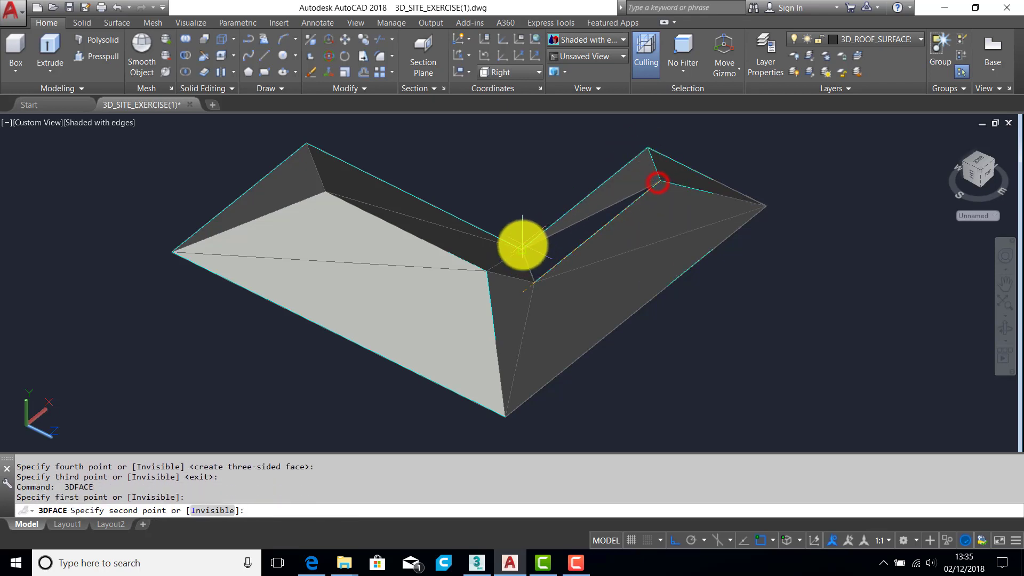
{"action": "left_click", "coordinate": [522, 246]}
{"action": "left_click", "coordinate": [533, 282]}
{"action": "key", "text": "Return"}
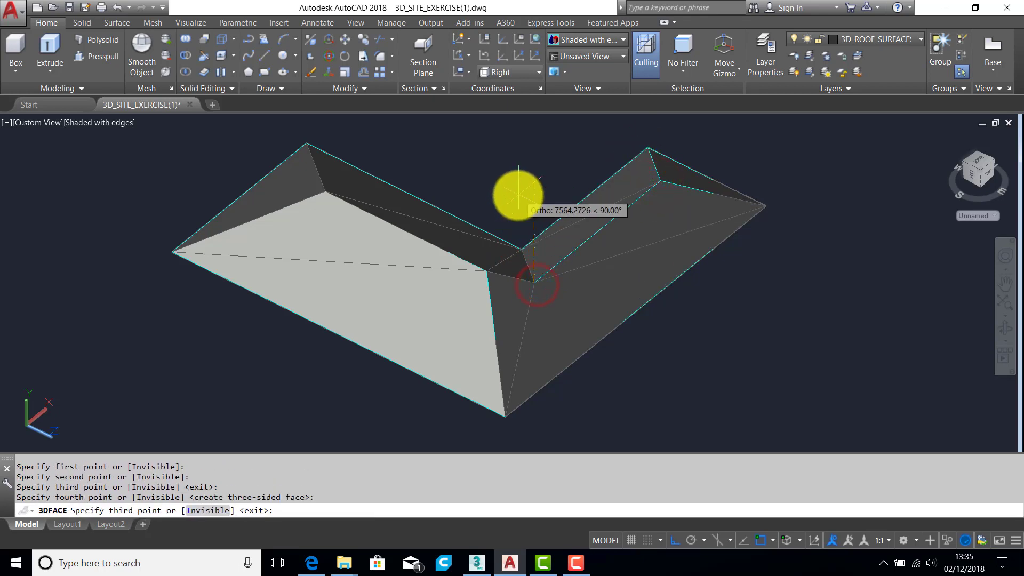
{"action": "key", "text": "Return"}
Step: Orbit the roof slightly and switch the visual style to 2D Wireframe
{"action": "middle_click_drag", "start_coordinate": [497, 213], "coordinate": [498, 263], "text": "shift"}
{"action": "scroll", "coordinate": [505, 256], "scroll_direction": "down", "scroll_amount": 1}
{"action": "scroll", "coordinate": [498, 292], "scroll_direction": "up", "scroll_amount": 2}
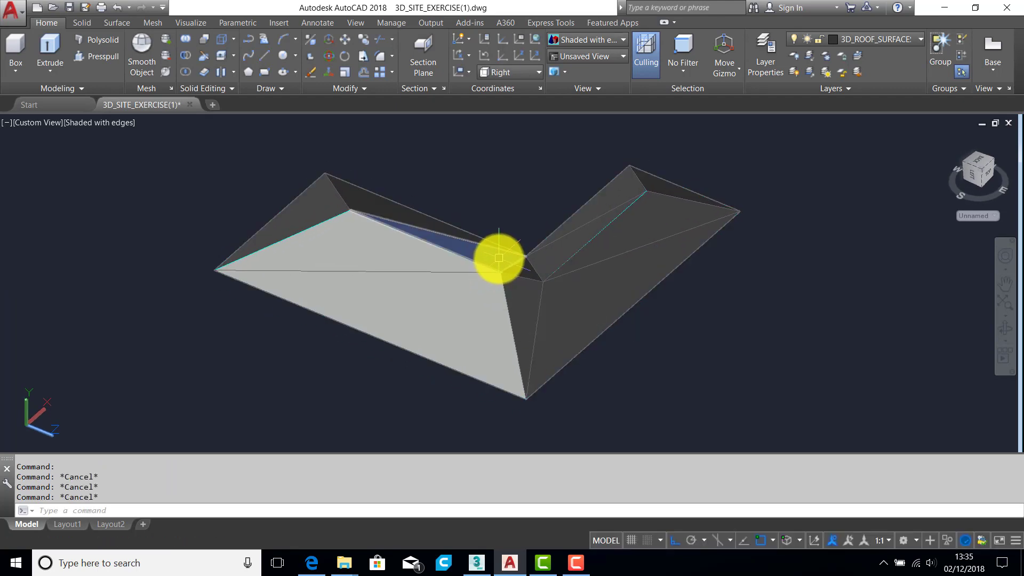
{"action": "left_click", "coordinate": [103, 122]}
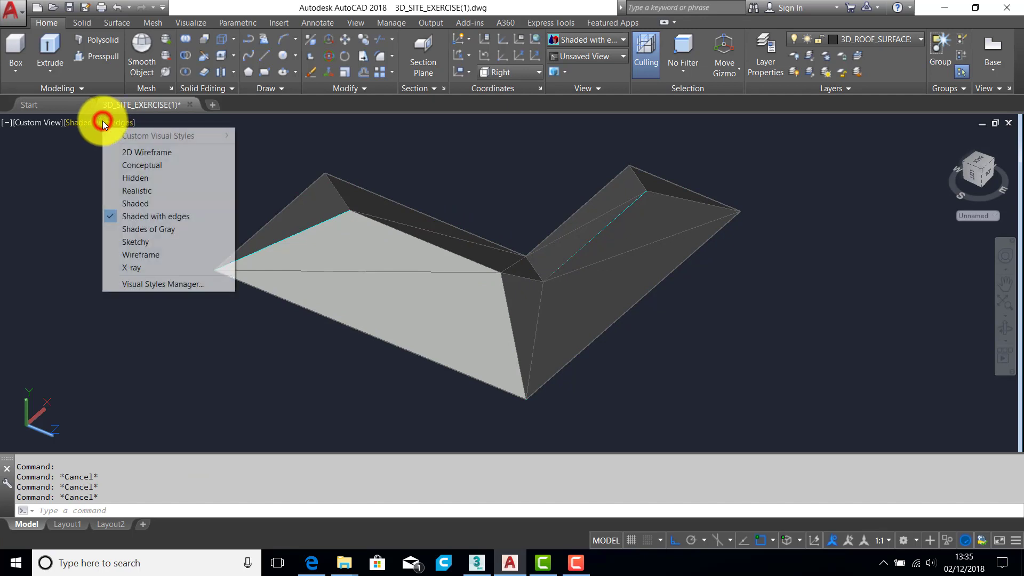
{"action": "left_click", "coordinate": [133, 153]}
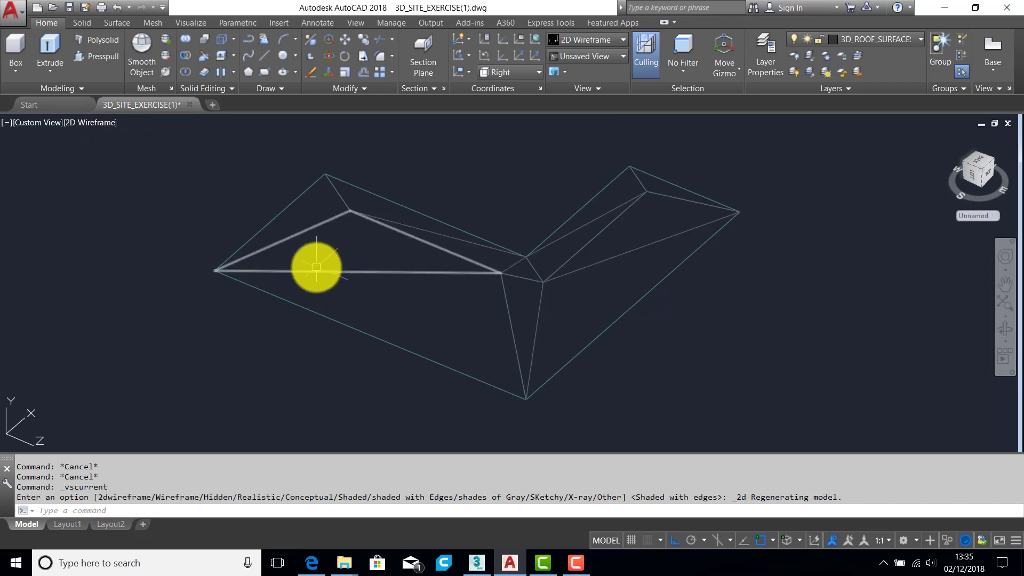
Step: Move the entire roof, wireframe and faces together, straight up by 2700
{"action": "middle_click_drag", "start_coordinate": [465, 310], "coordinate": [521, 299]}
{"action": "scroll", "coordinate": [709, 310], "scroll_direction": "down", "scroll_amount": 2}
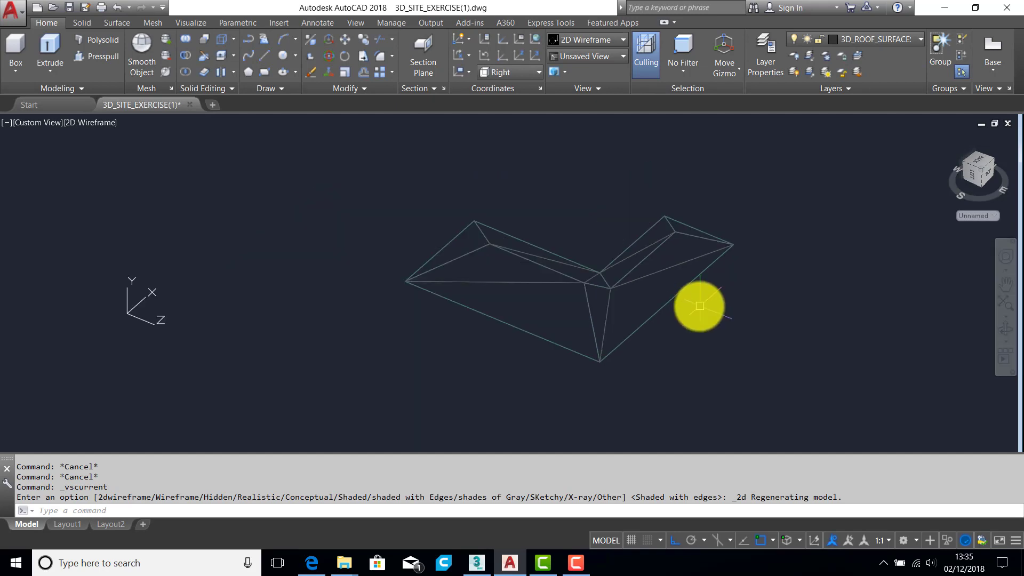
{"action": "middle_click_drag", "start_coordinate": [697, 302], "coordinate": [661, 299]}
{"action": "type", "text": "M"}
{"action": "key", "text": "Return"}
{"action": "left_click", "coordinate": [736, 165]}
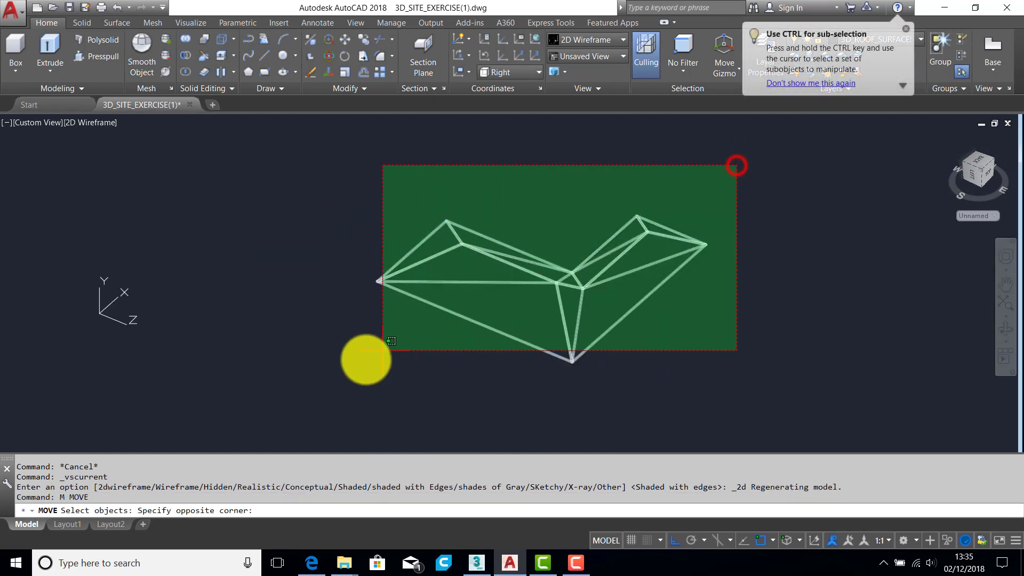
{"action": "left_click", "coordinate": [318, 391]}
{"action": "key", "text": "Return"}
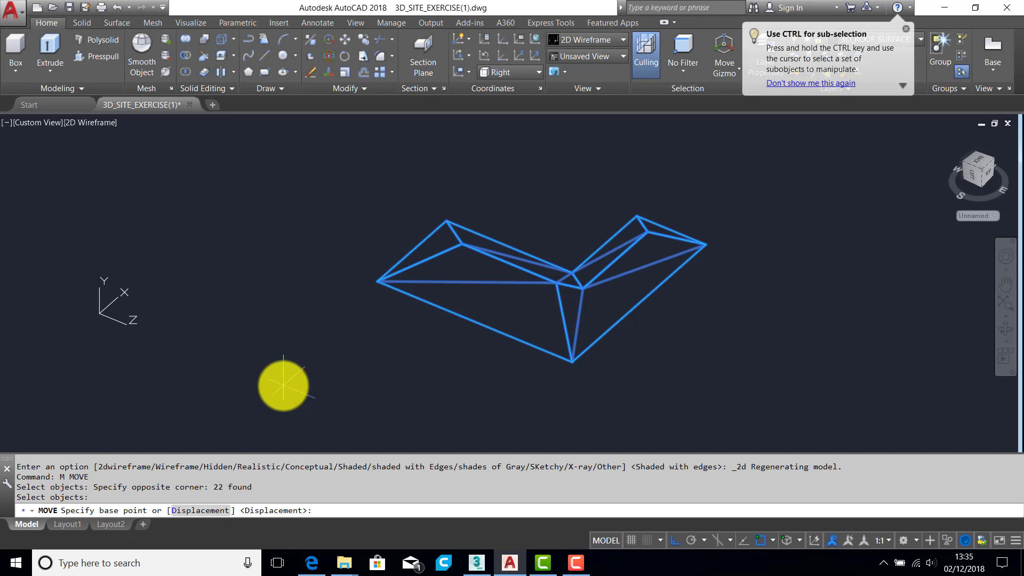
{"action": "left_click", "coordinate": [283, 385]}
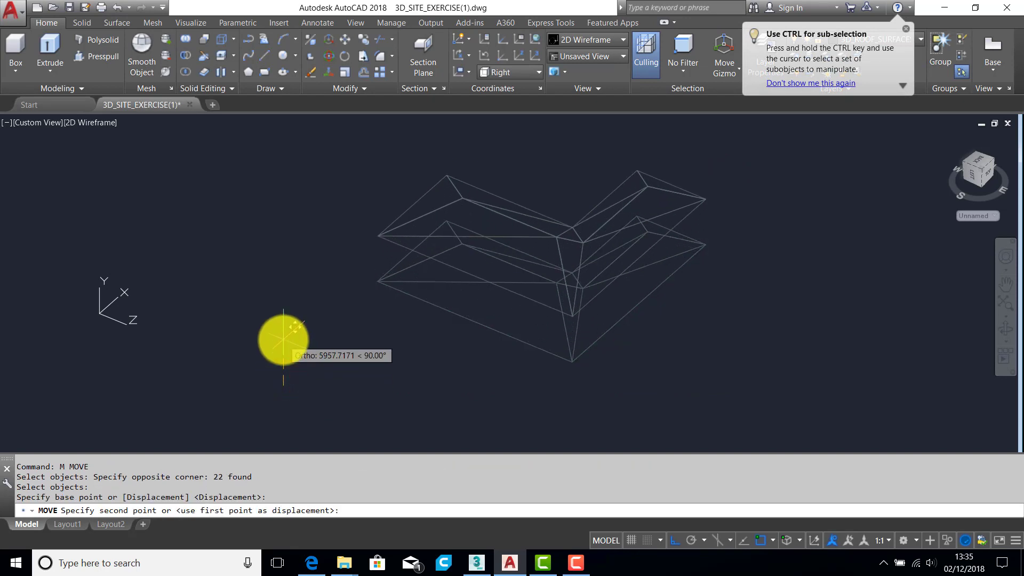
{"action": "type", "text": "2700"}
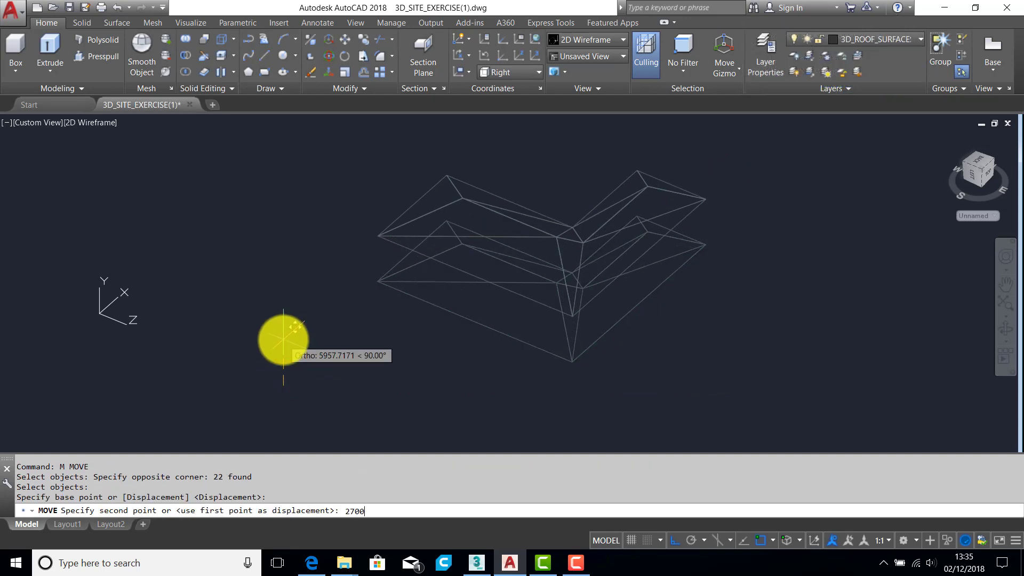
{"action": "key", "text": "Return"}
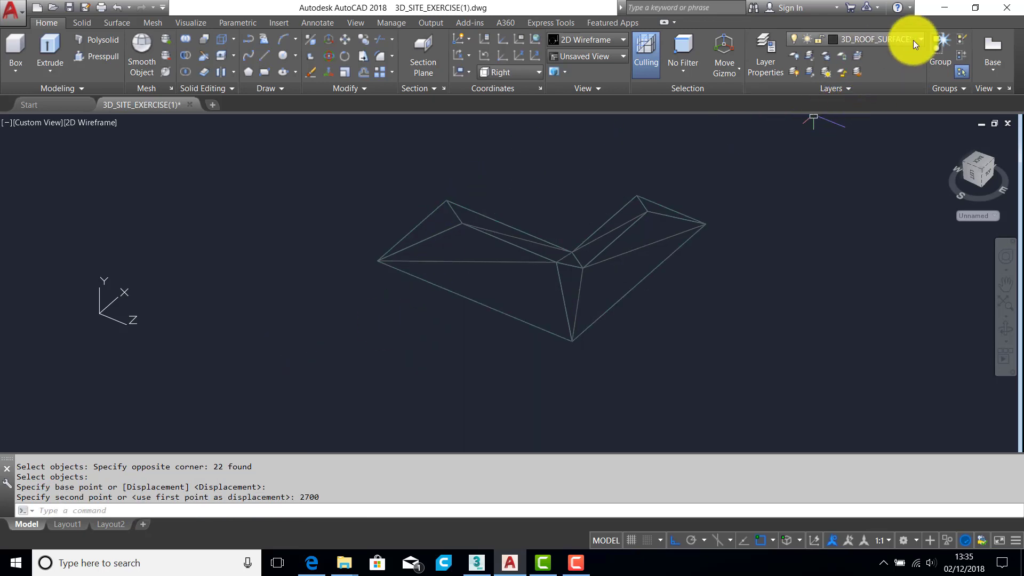
{"action": "key", "text": "Escape"}
{"action": "key", "text": "Escape"}
{"action": "key", "text": "Escape"}
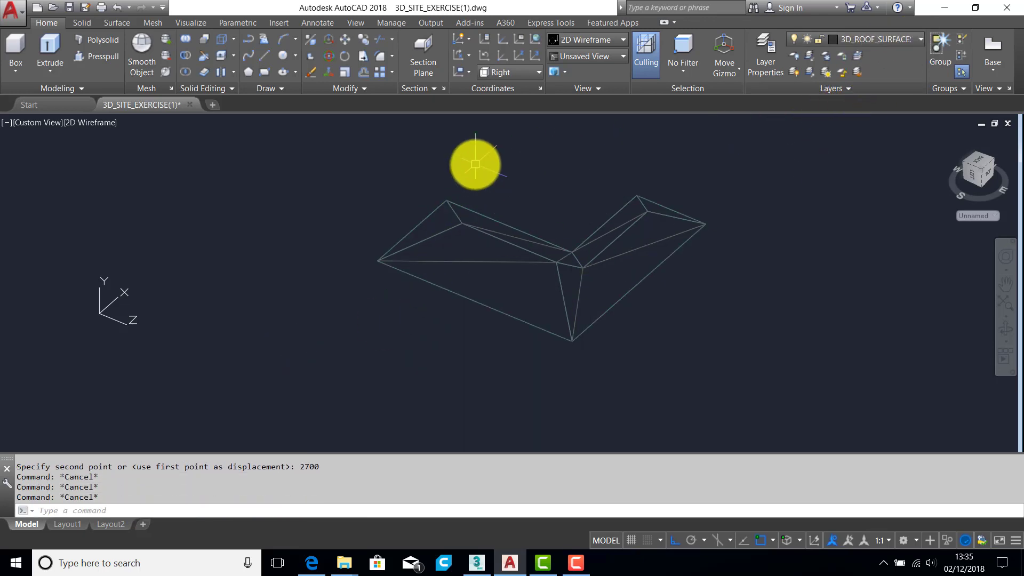
Step: Turn on all layers with the -LAYER command's ON option and the wildcard *
{"action": "type", "text": "-la"}
{"action": "key", "text": "Return"}
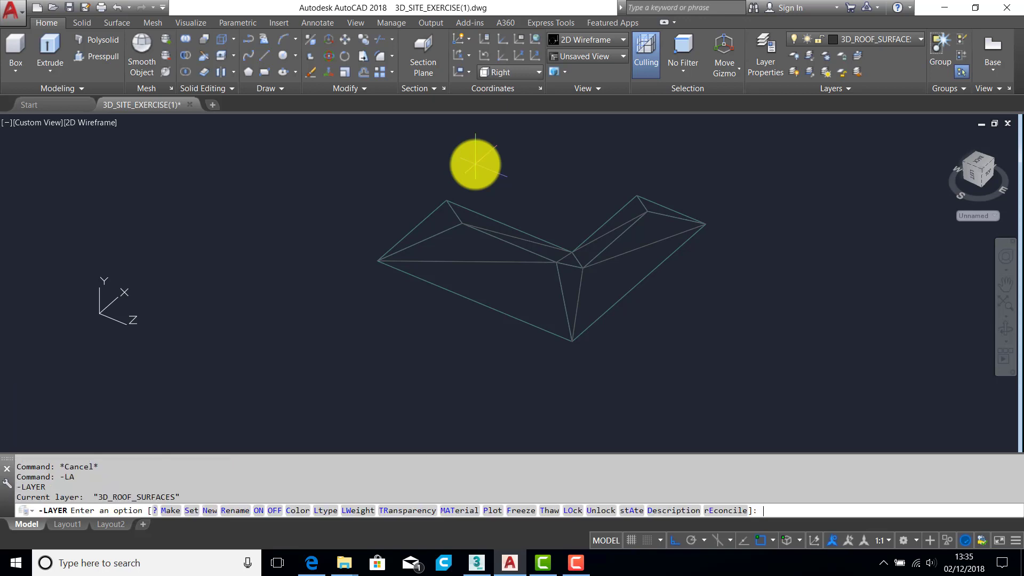
{"action": "left_click", "coordinate": [259, 510]}
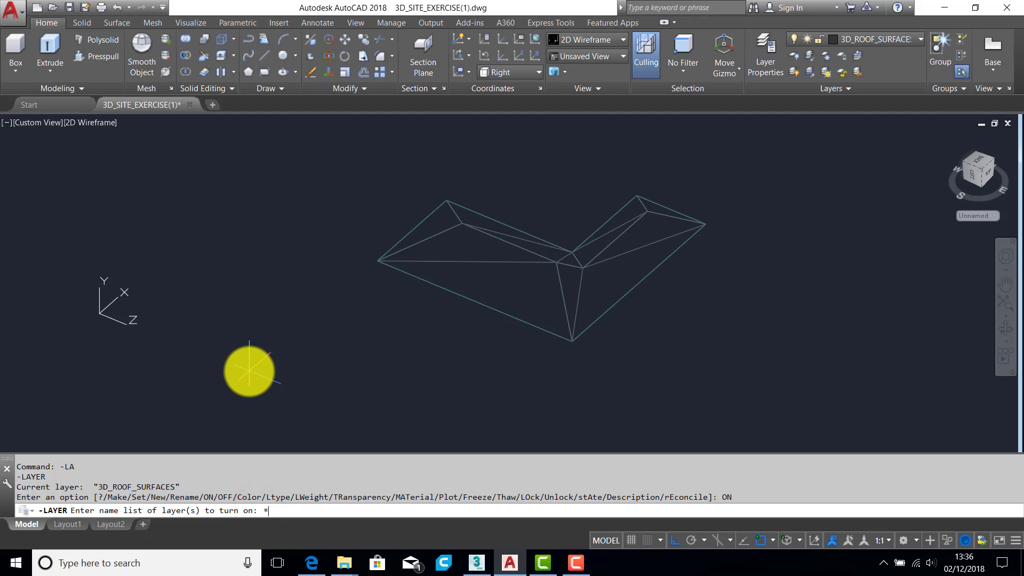
{"action": "key", "text": "Return"}
{"action": "key", "text": "Return"}
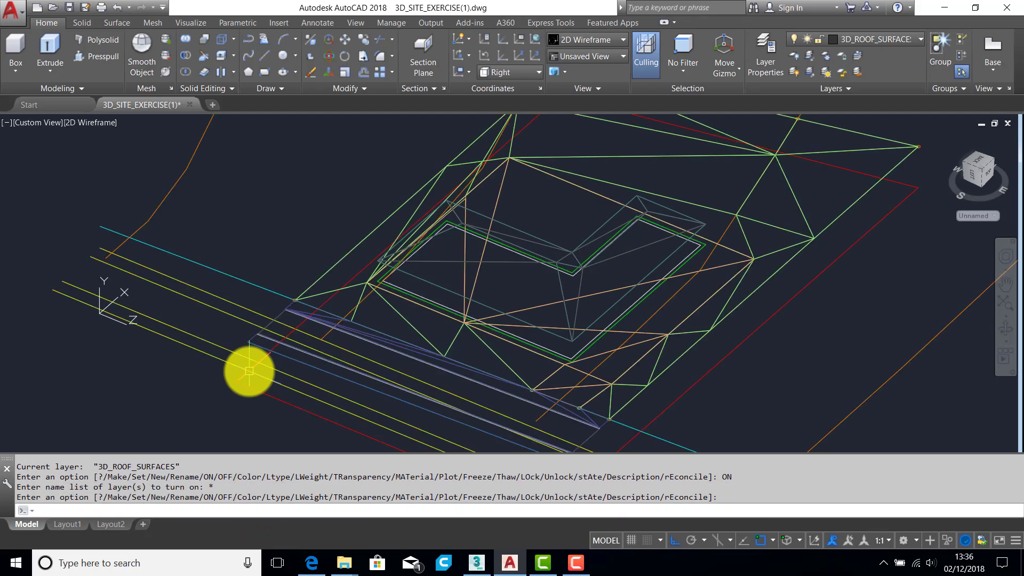
Step: Erase the orange 2D_CONTOURS contour lines around and across the site
{"action": "middle_click_drag", "start_coordinate": [610, 277], "coordinate": [827, 196], "text": "shift"}
{"action": "scroll", "coordinate": [598, 272], "scroll_direction": "down", "scroll_amount": 5}
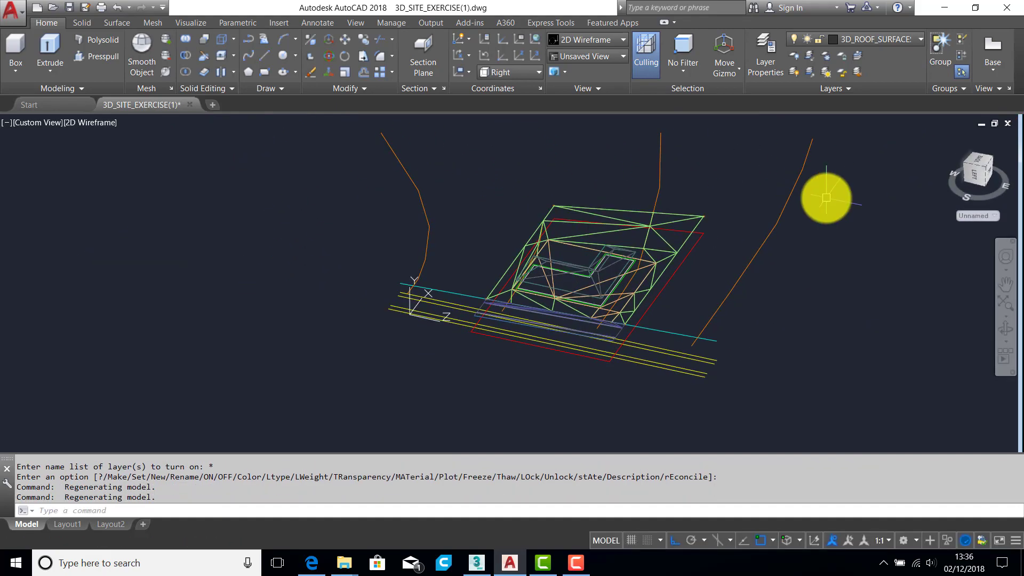
{"action": "left_click", "coordinate": [790, 192]}
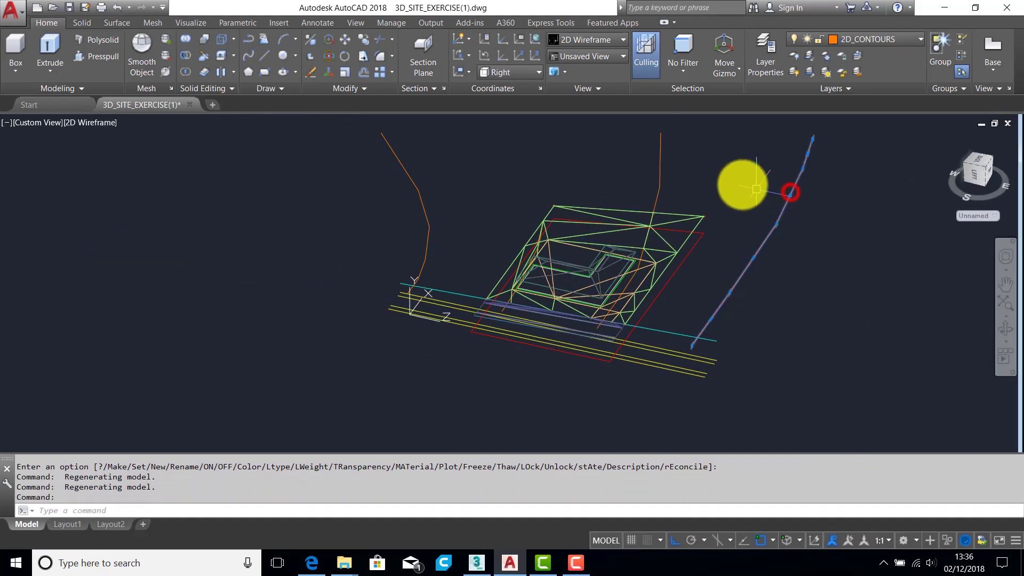
{"action": "key", "text": "Delete"}
{"action": "key", "text": "Delete"}
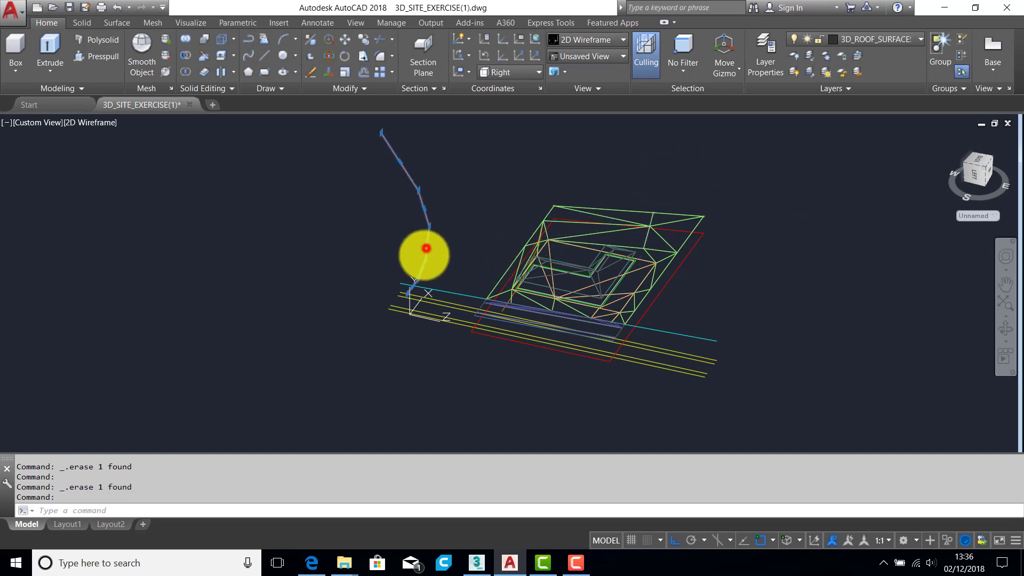
{"action": "key", "text": "Delete"}
{"action": "scroll", "coordinate": [557, 287], "scroll_direction": "up", "scroll_amount": 5}
{"action": "left_click", "coordinate": [551, 287]}
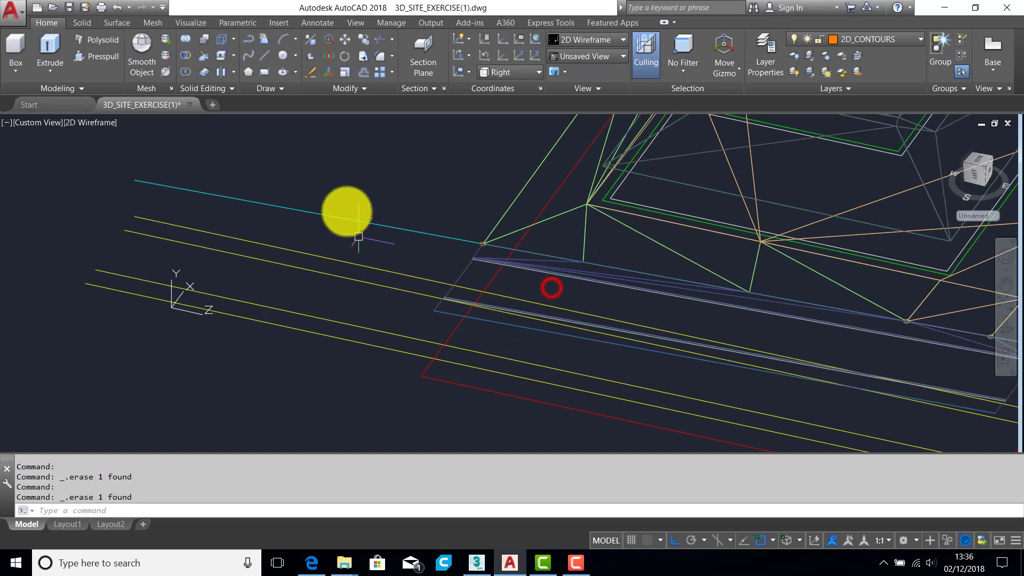
Step: Erase the yellow and cyan 2D road lines running along the front of the site
{"action": "left_click", "coordinate": [341, 165]}
{"action": "left_click", "coordinate": [123, 351]}
{"action": "key", "text": "Delete"}
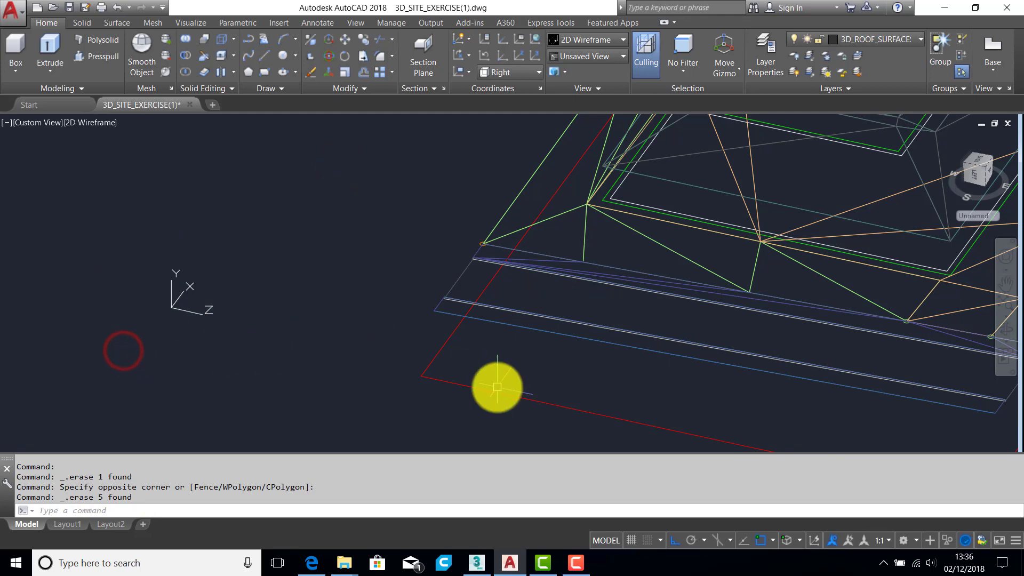
Step: Erase the red 2D_SITE boundary lines on the front, sides and back of the site
{"action": "middle_click_drag", "start_coordinate": [498, 389], "coordinate": [475, 317]}
{"action": "scroll", "coordinate": [475, 317], "scroll_direction": "down", "scroll_amount": 1}
{"action": "left_click", "coordinate": [784, 410]}
{"action": "left_click", "coordinate": [738, 361]}
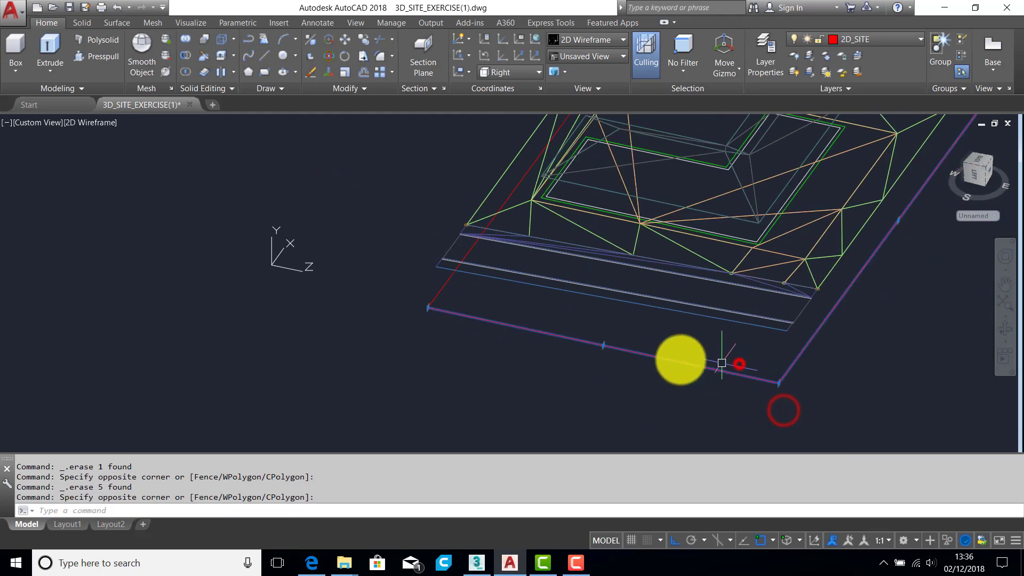
{"action": "key", "text": "Delete"}
{"action": "left_click", "coordinate": [460, 336]}
{"action": "left_click", "coordinate": [407, 293]}
{"action": "key", "text": "Delete"}
{"action": "middle_click_drag", "start_coordinate": [647, 258], "coordinate": [338, 426]}
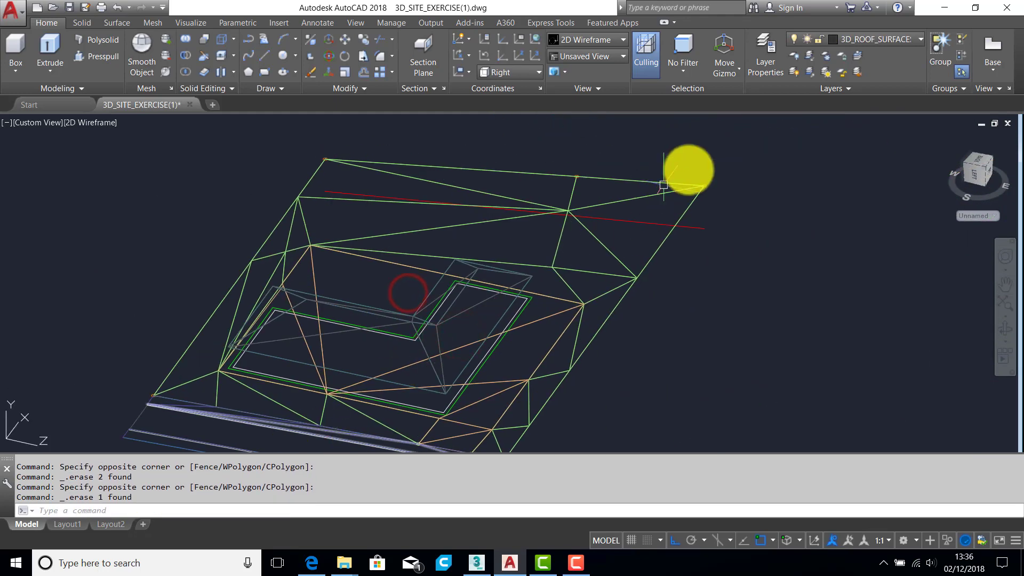
{"action": "left_click", "coordinate": [641, 221]}
{"action": "key", "text": "Delete"}
Step: Erase the green 2D_ROOFSHAPE lines surrounding the L-shaped building footprint
{"action": "middle_click_drag", "start_coordinate": [499, 306], "coordinate": [611, 184]}
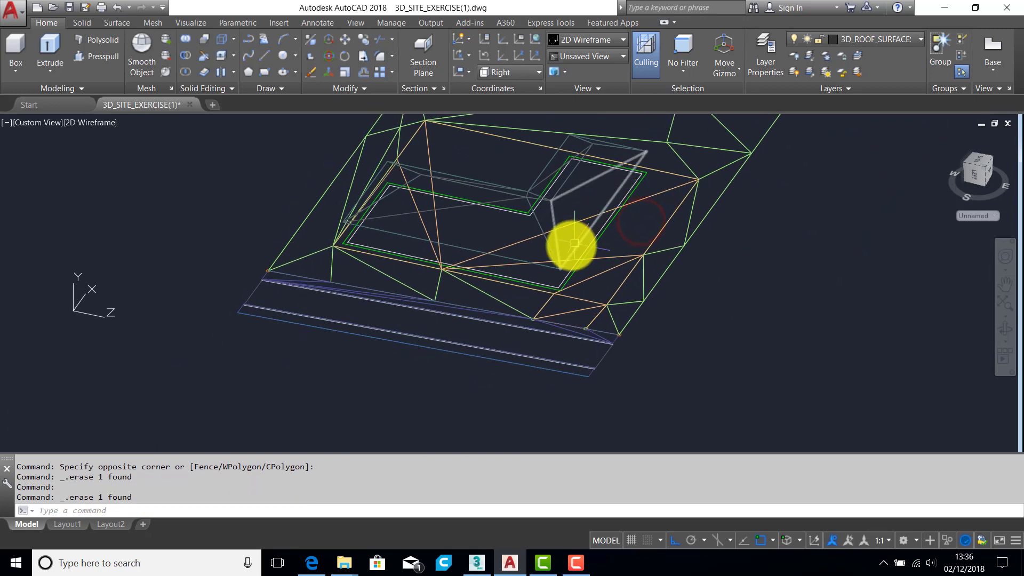
{"action": "scroll", "coordinate": [384, 269], "scroll_direction": "up", "scroll_amount": 4}
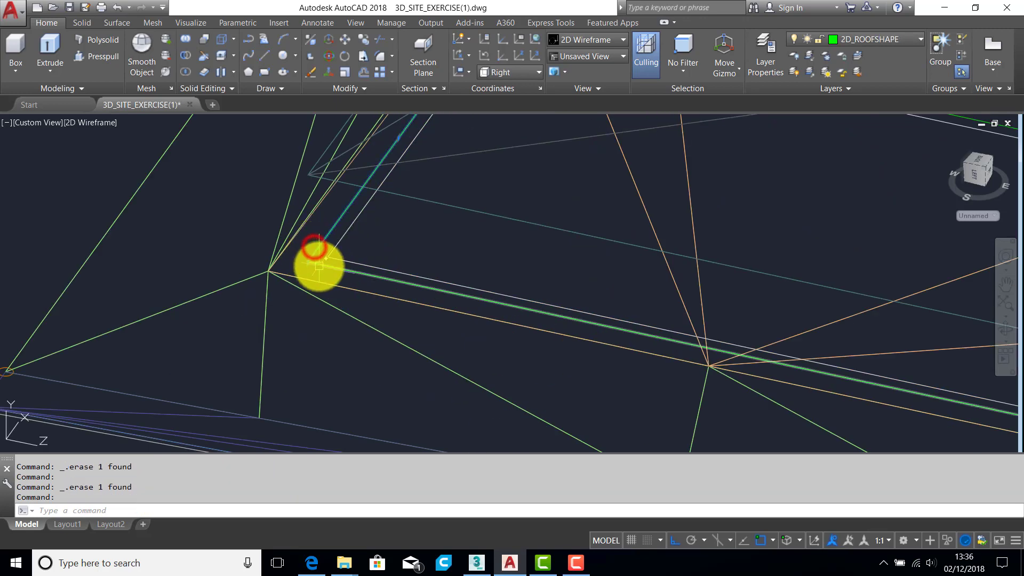
{"action": "left_click", "coordinate": [320, 266]}
{"action": "scroll", "coordinate": [408, 279], "scroll_direction": "down", "scroll_amount": 1}
{"action": "mouse_move", "coordinate": [820, 283]}
{"action": "middle_mouse_down"}
{"action": "mouse_move", "coordinate": [745, 279]}
{"action": "mouse_move", "coordinate": [566, 305]}
{"action": "middle_mouse_up"}
{"action": "key", "text": "Delete"}
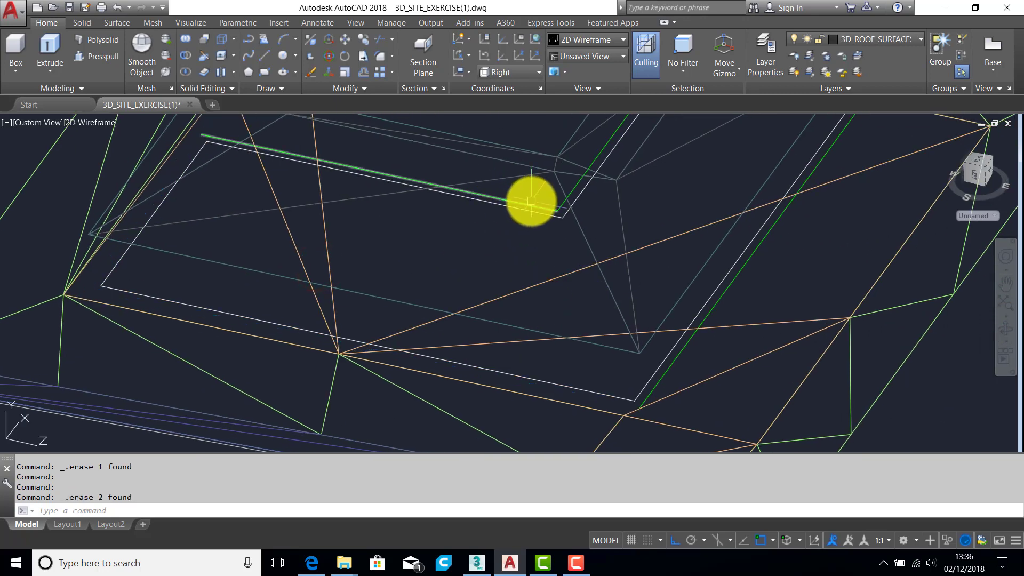
{"action": "left_click", "coordinate": [531, 202]}
{"action": "left_click", "coordinate": [597, 149]}
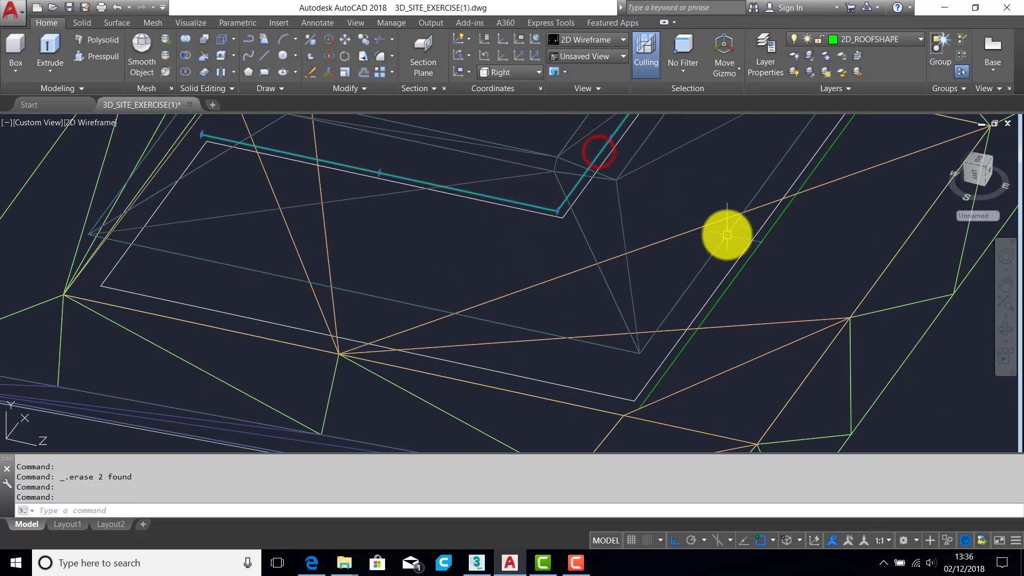
{"action": "left_click", "coordinate": [732, 282]}
{"action": "key", "text": "Delete"}
{"action": "middle_click_drag", "start_coordinate": [734, 283], "coordinate": [596, 459]}
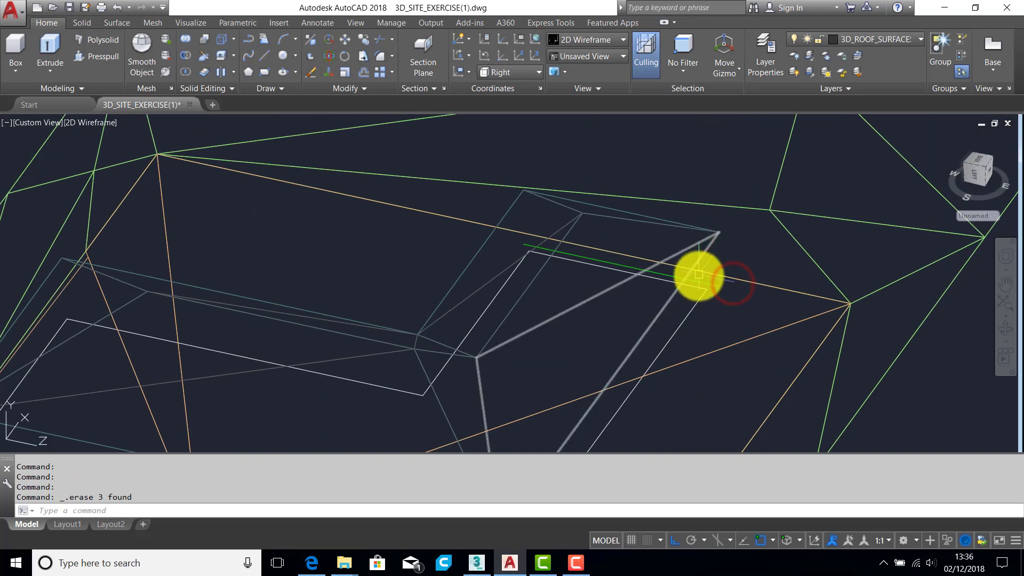
{"action": "scroll", "coordinate": [718, 285], "scroll_direction": "down", "scroll_amount": 4}
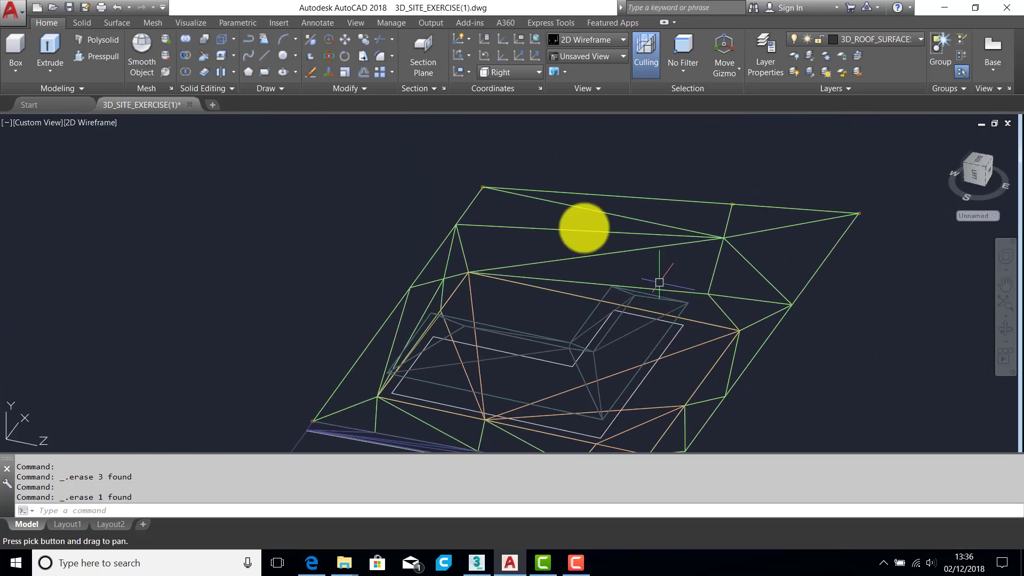
Step: Erase the three small 2D_CONTOURS circles along the back edge of the site
{"action": "left_click", "coordinate": [455, 173]}
{"action": "left_click", "coordinate": [706, 176]}
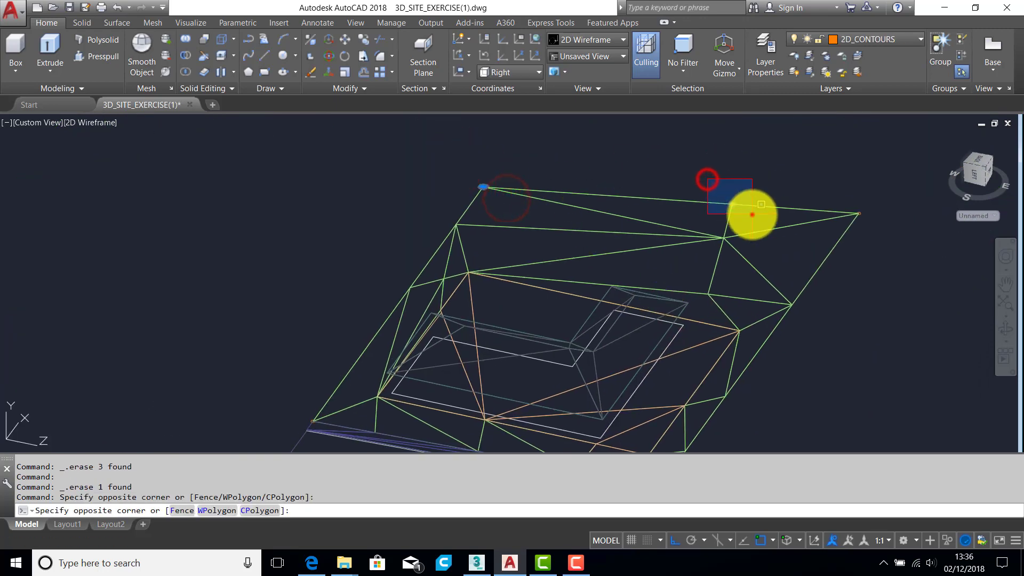
{"action": "left_click", "coordinate": [751, 213]}
{"action": "left_click", "coordinate": [834, 193]}
{"action": "left_click", "coordinate": [874, 230]}
{"action": "key", "text": "Delete"}
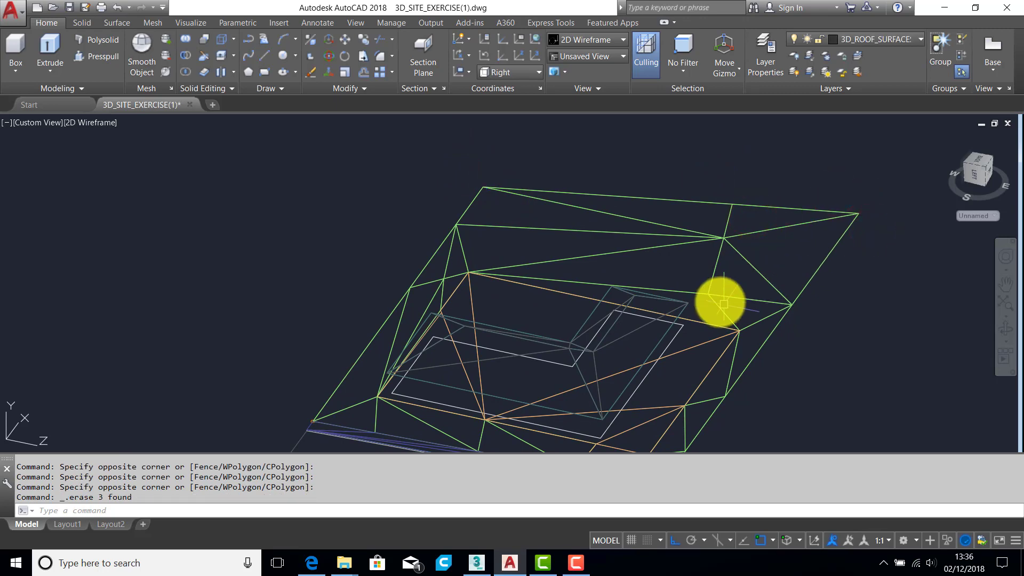
Step: Erase the small circle markers at the front east corner of the site and at the two neighbouring front-edge points
{"action": "scroll", "coordinate": [651, 315], "scroll_direction": "up", "scroll_amount": 5}
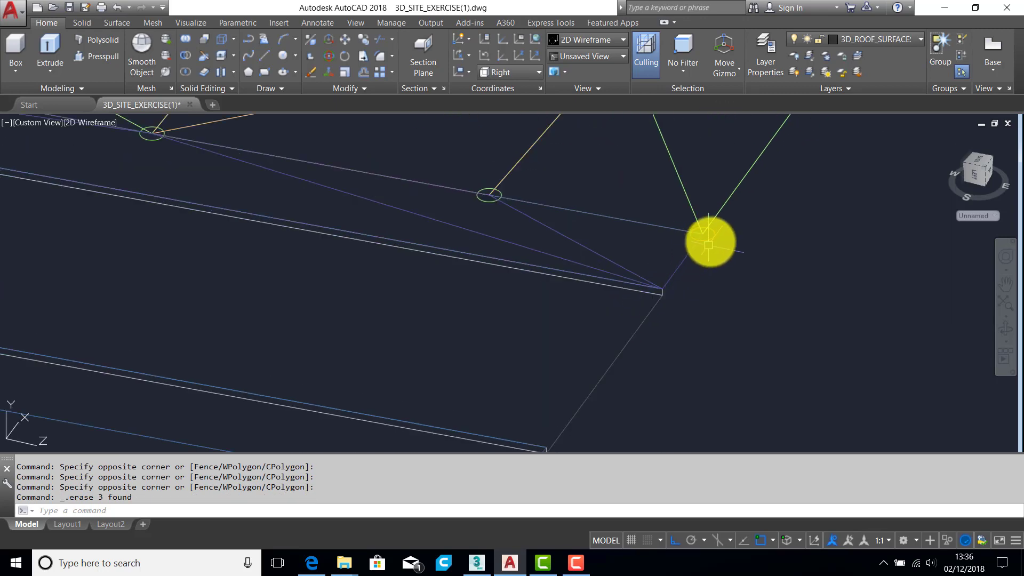
{"action": "left_click", "coordinate": [707, 234]}
{"action": "left_click", "coordinate": [486, 201]}
{"action": "key", "text": "Delete"}
{"action": "scroll", "coordinate": [427, 224], "scroll_direction": "down", "scroll_amount": 2}
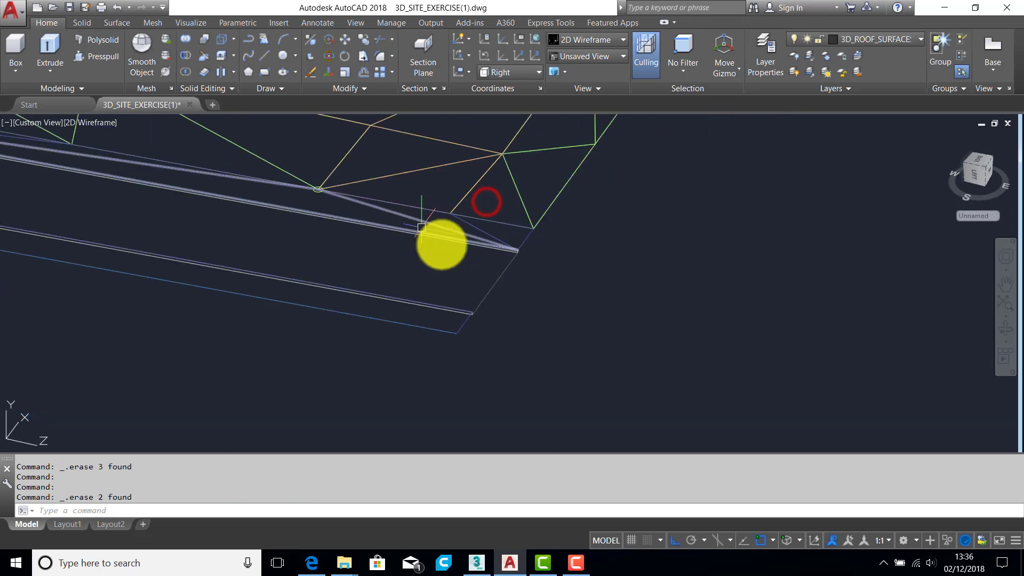
{"action": "middle_click_drag", "start_coordinate": [315, 203], "coordinate": [521, 295]}
{"action": "scroll", "coordinate": [521, 293], "scroll_direction": "up", "scroll_amount": 3}
{"action": "left_click", "coordinate": [529, 248]}
{"action": "key", "text": "Delete"}
{"action": "scroll", "coordinate": [423, 258], "scroll_direction": "down", "scroll_amount": 4}
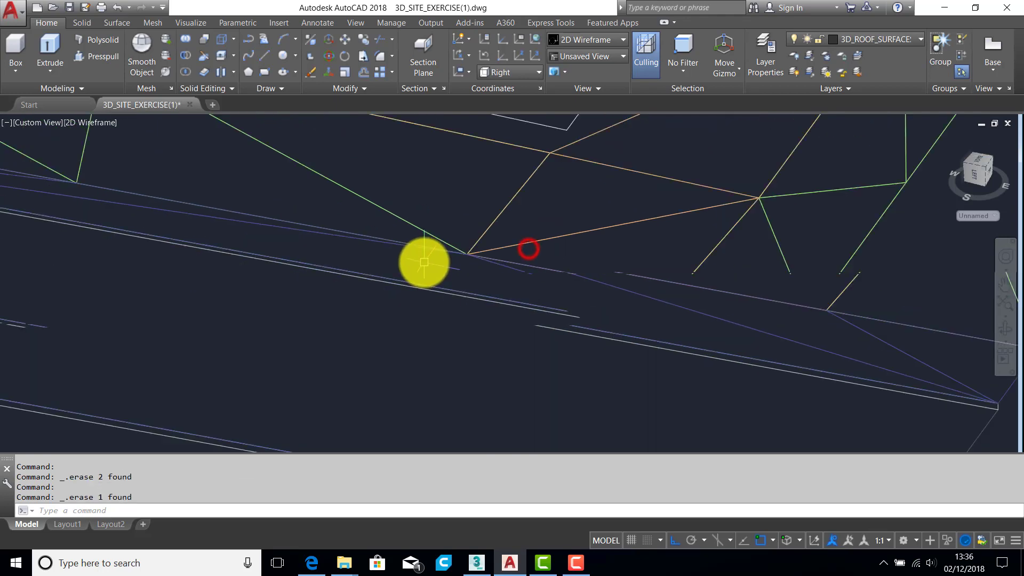
Step: Erase the small orange circle at the front west corner of the site
{"action": "middle_click_drag", "start_coordinate": [251, 228], "coordinate": [483, 285]}
{"action": "scroll", "coordinate": [240, 234], "scroll_direction": "up", "scroll_amount": 3}
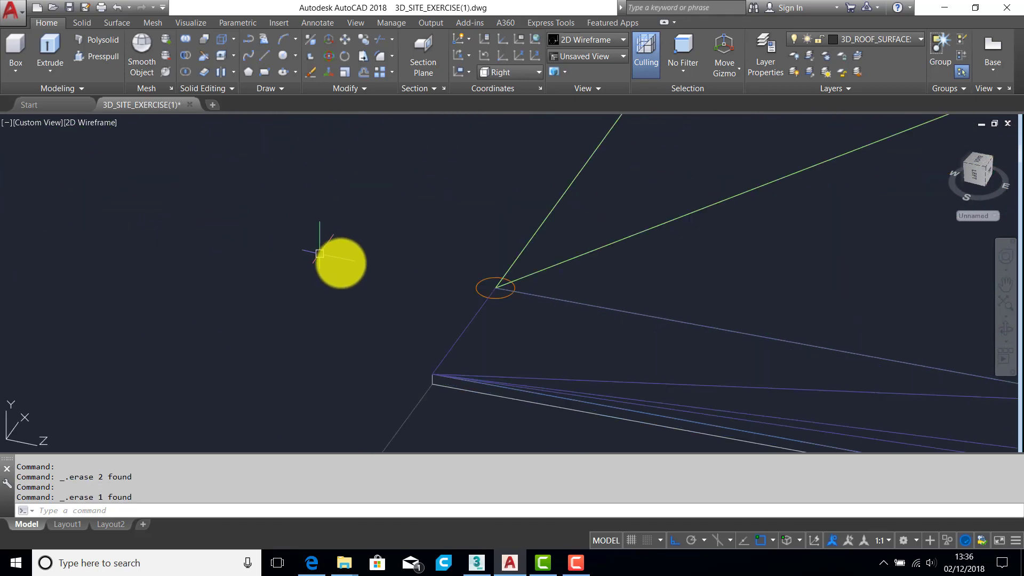
{"action": "left_click", "coordinate": [478, 285]}
{"action": "key", "text": "Delete"}
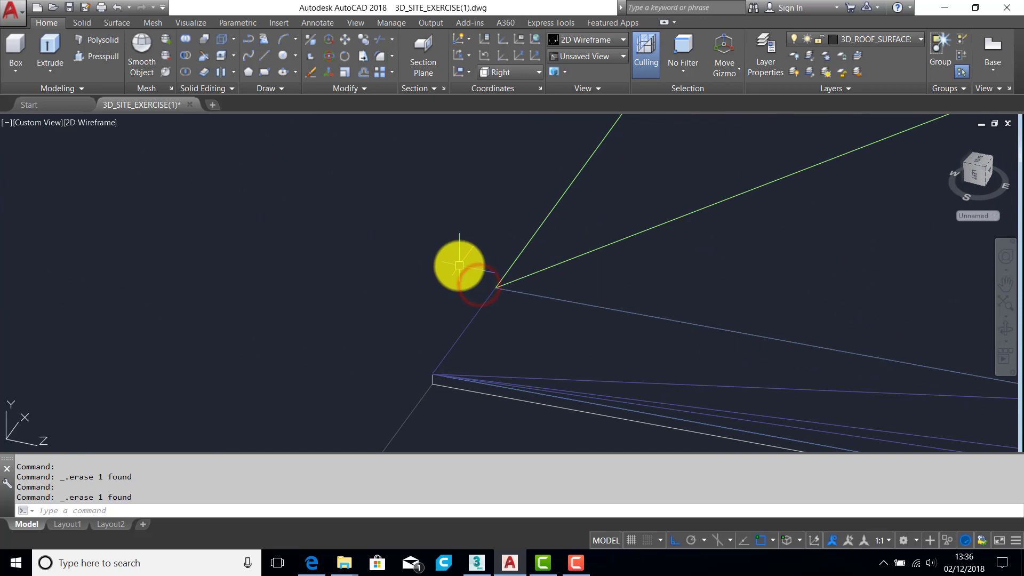
{"action": "scroll", "coordinate": [459, 265], "scroll_direction": "down", "scroll_amount": 4}
{"action": "middle_click_drag", "start_coordinate": [709, 256], "coordinate": [488, 256]}
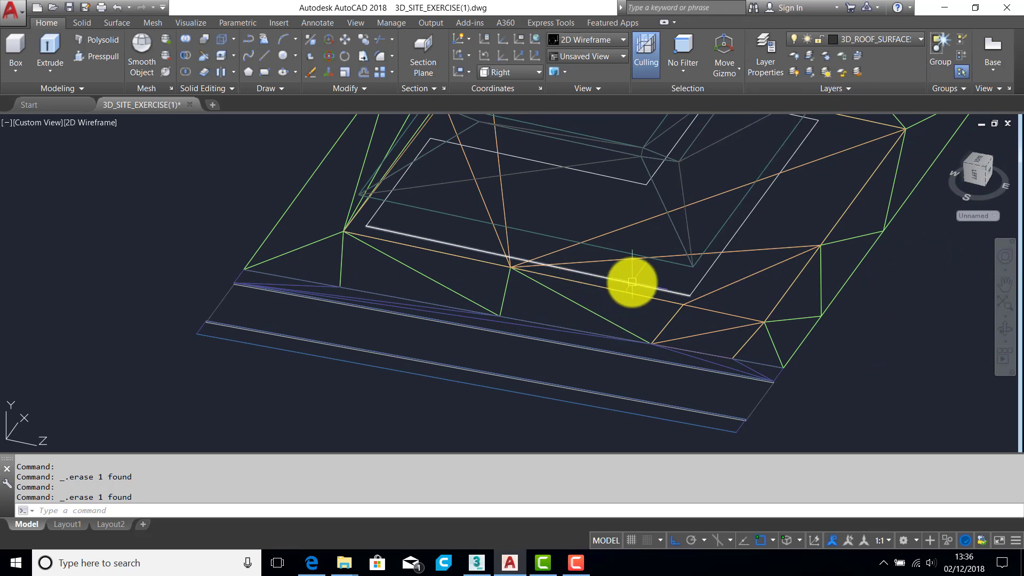
Step: Make 3D_BUILD the current layer
{"action": "middle_click_drag", "start_coordinate": [634, 282], "coordinate": [624, 295]}
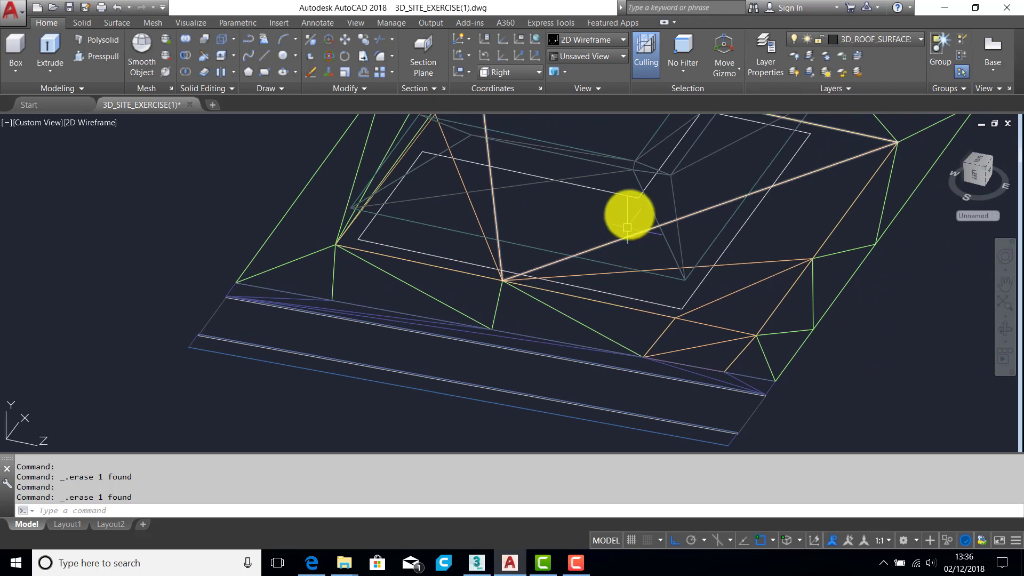
{"action": "mouse_move", "coordinate": [591, 190]}
{"action": "key", "text": "Escape"}
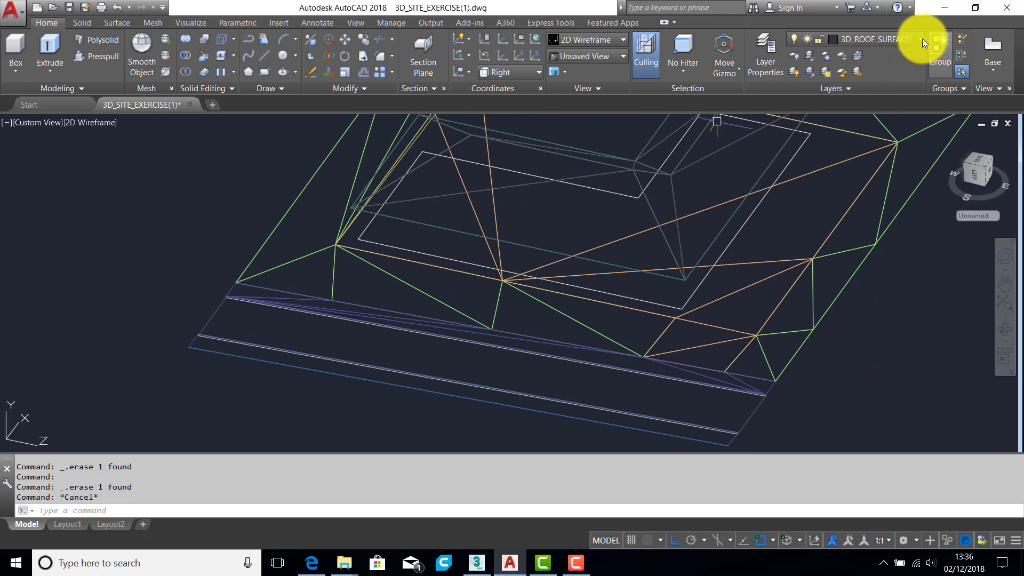
{"action": "left_click", "coordinate": [913, 38]}
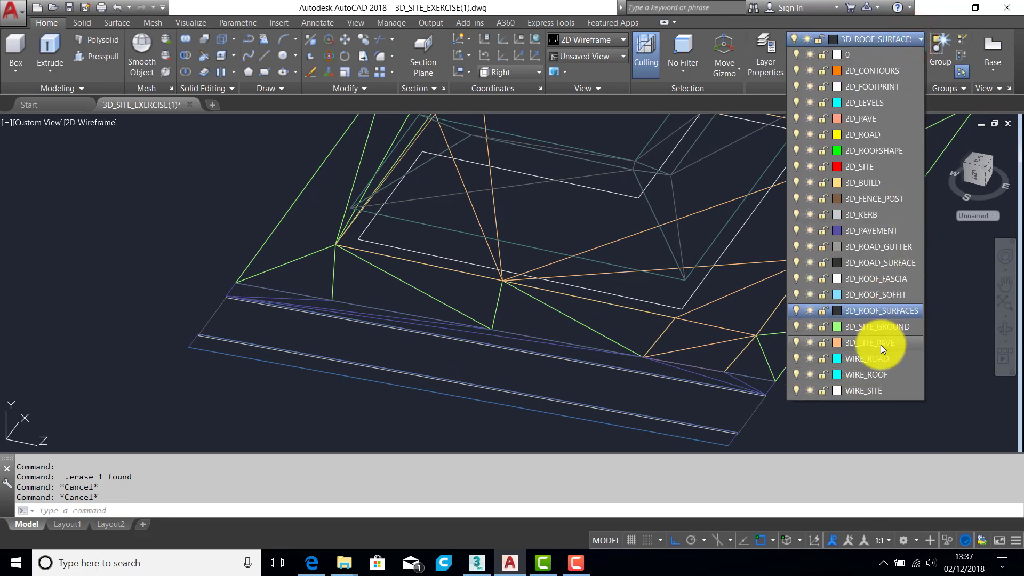
{"action": "left_click", "coordinate": [867, 184]}
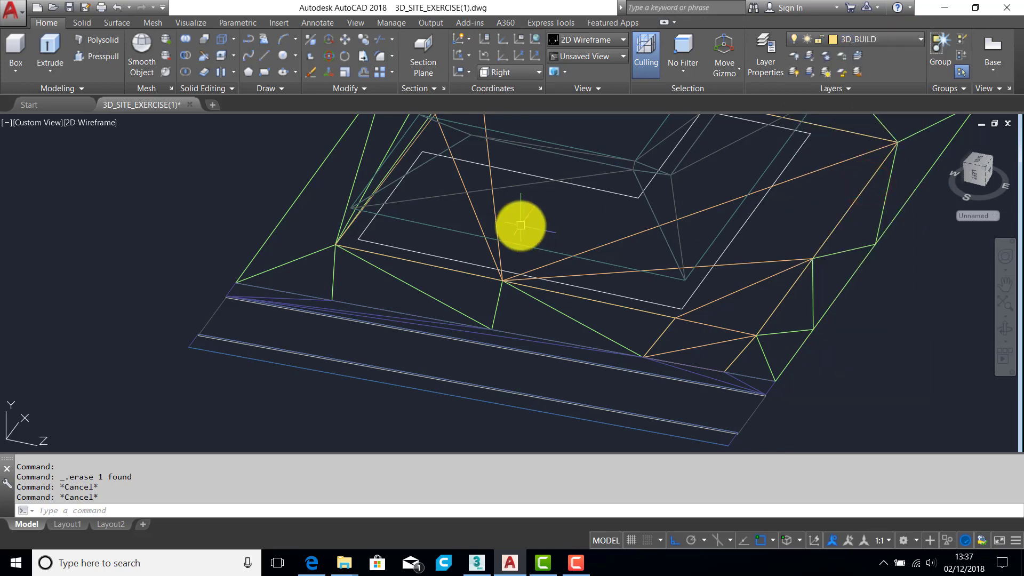
{"action": "type", "text": "PL"}
{"action": "key", "text": "Return"}
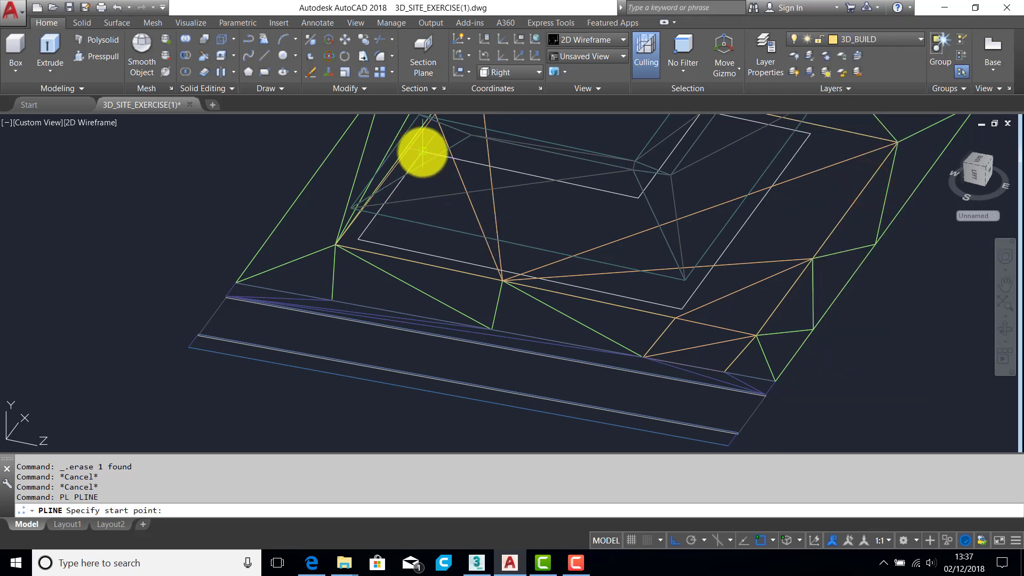
{"action": "left_click", "coordinate": [423, 151]}
{"action": "key", "text": "Escape"}
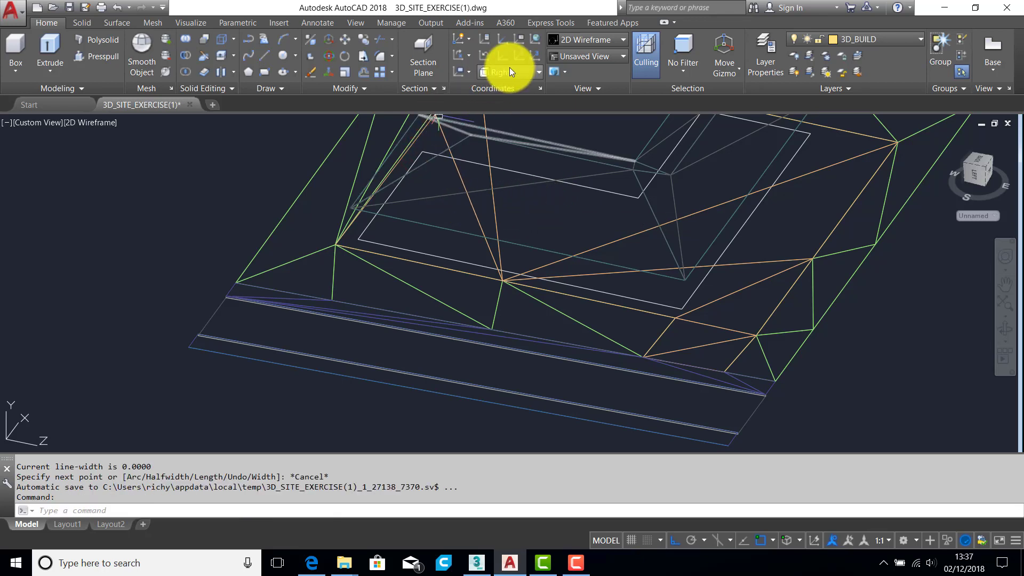
Step: Set the UCS to World and trace the six corners of the L-shaped building footprint with a closed polyline
{"action": "left_click", "coordinate": [523, 71]}
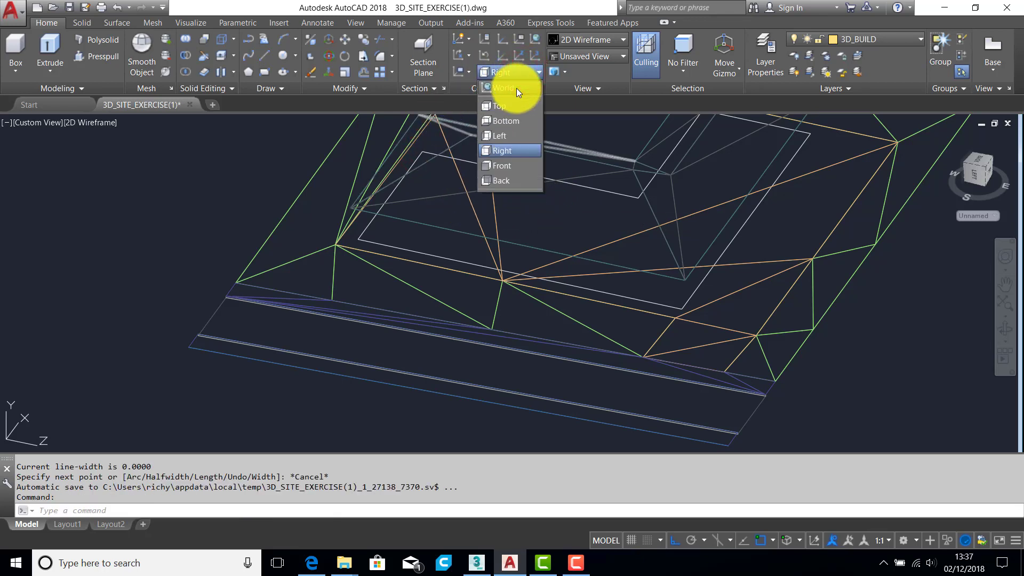
{"action": "left_click", "coordinate": [517, 88]}
{"action": "type", "text": "PL"}
{"action": "key", "text": "Return"}
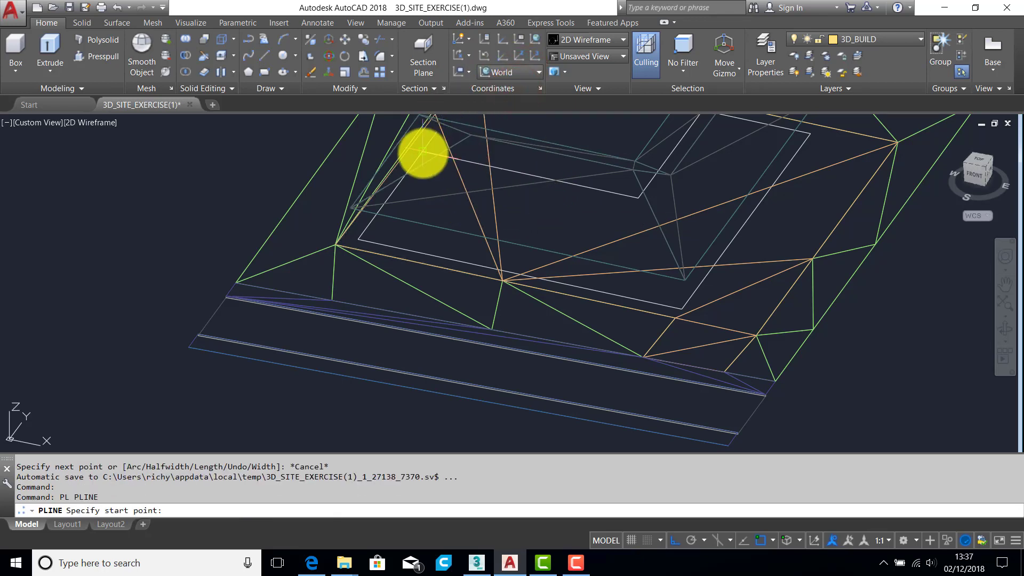
{"action": "left_click", "coordinate": [422, 151]}
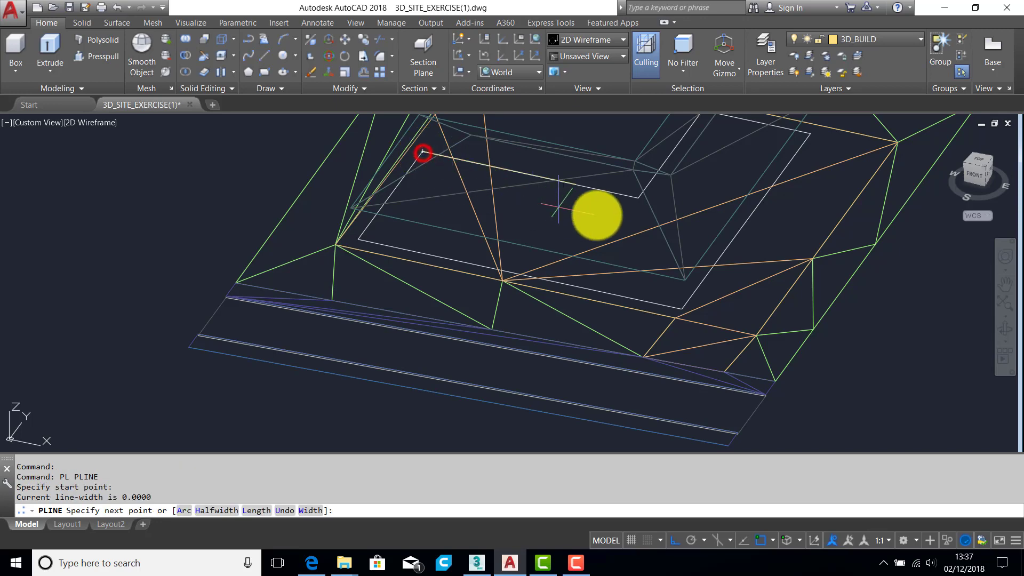
{"action": "left_click", "coordinate": [640, 199]}
{"action": "middle_click_drag", "start_coordinate": [640, 199], "coordinate": [568, 292]}
{"action": "left_click", "coordinate": [629, 201]}
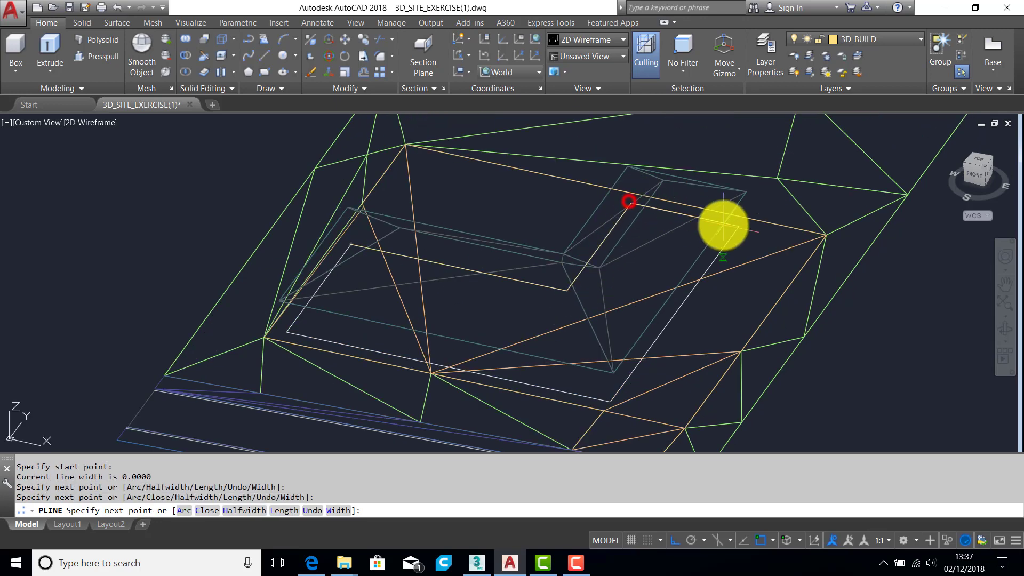
{"action": "left_click", "coordinate": [738, 226]}
{"action": "middle_click_drag", "start_coordinate": [612, 347], "coordinate": [656, 277]}
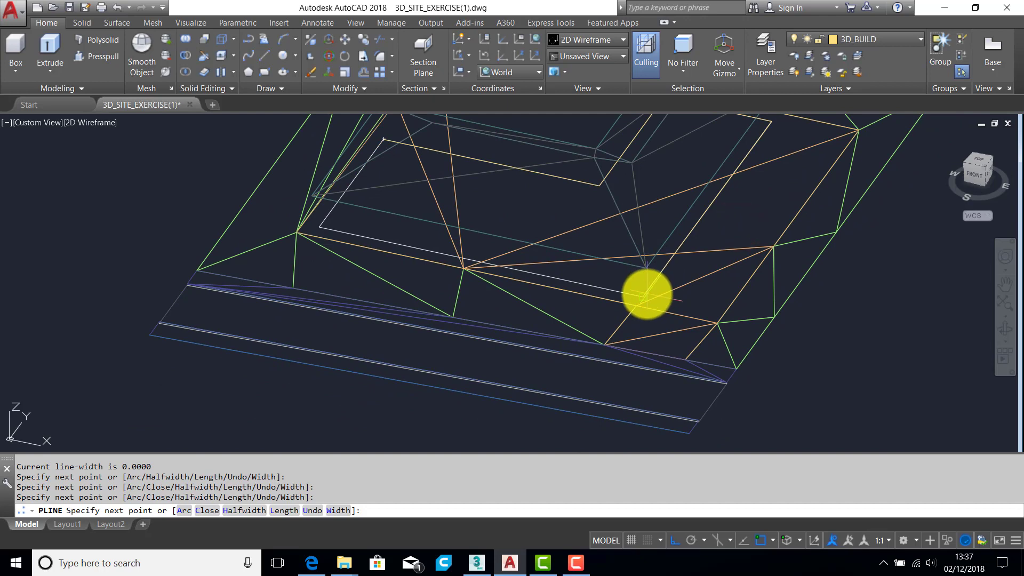
{"action": "left_click", "coordinate": [646, 292]}
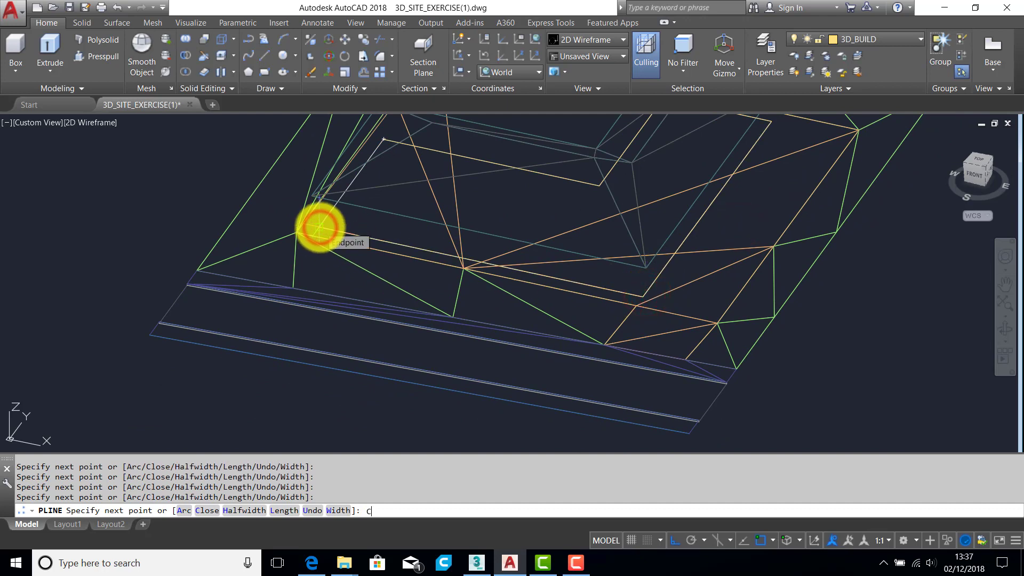
{"action": "type", "text": "C"}
{"action": "key", "text": "Return"}
{"action": "middle_click_drag", "start_coordinate": [367, 215], "coordinate": [403, 258]}
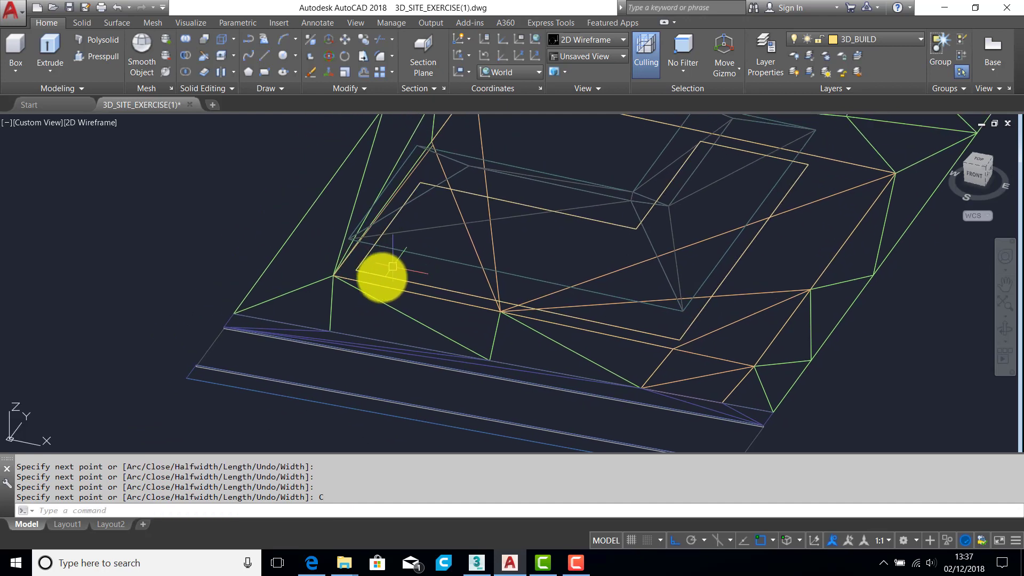
Step: Measure the distance from the footprint's front west corner to the roof corner above it
{"action": "type", "text": "DI"}
{"action": "key", "text": "Return"}
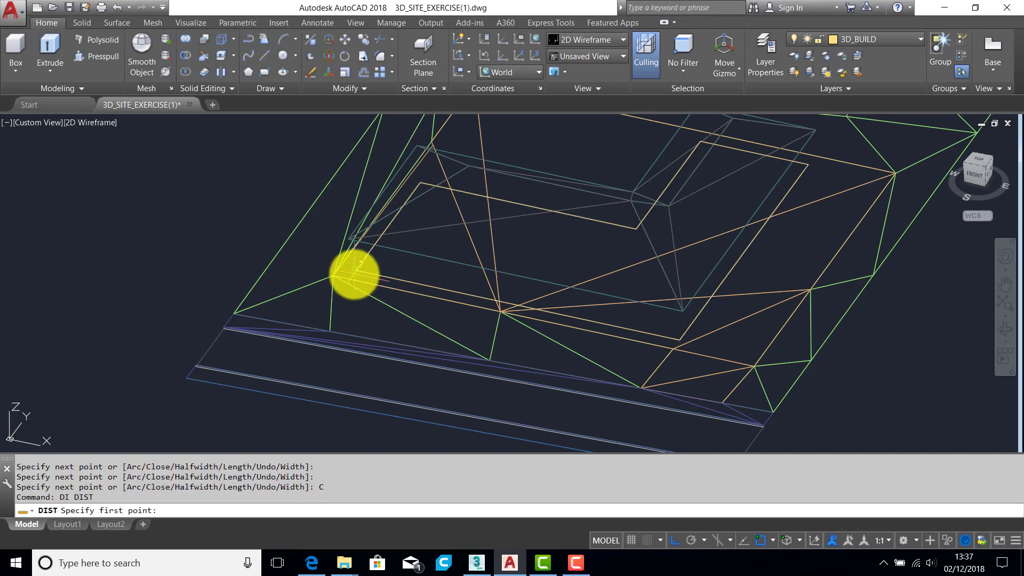
{"action": "left_click", "coordinate": [352, 274]}
{"action": "scroll", "coordinate": [352, 273], "scroll_direction": "up", "scroll_amount": 4}
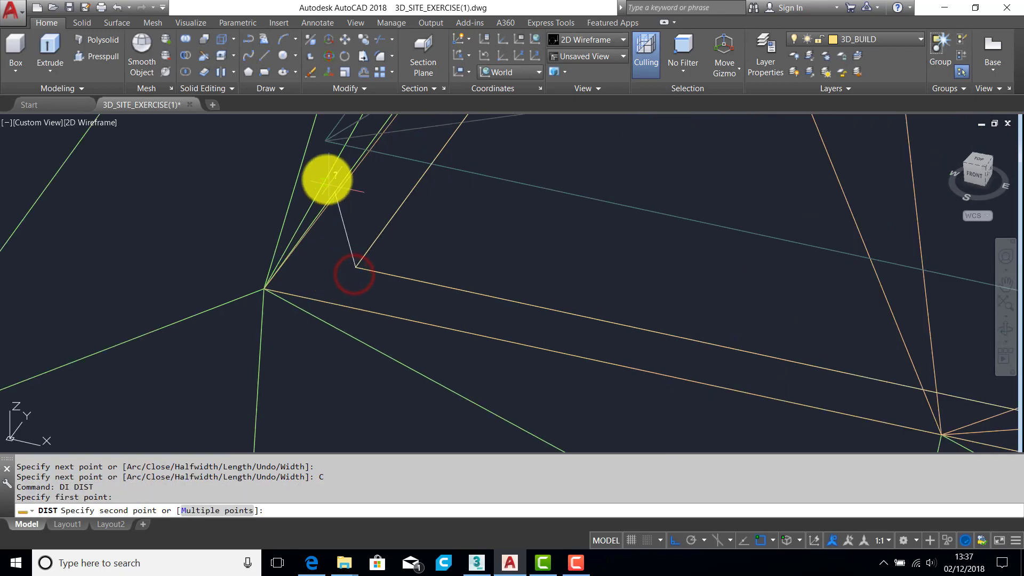
{"action": "left_click", "coordinate": [323, 141]}
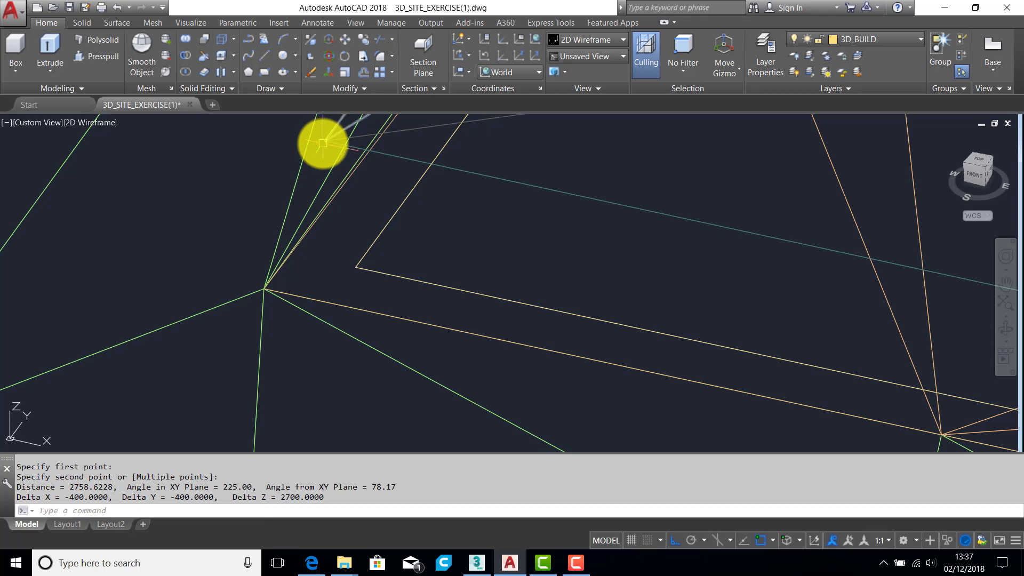
{"action": "key", "text": "Escape"}
{"action": "key", "text": "Escape"}
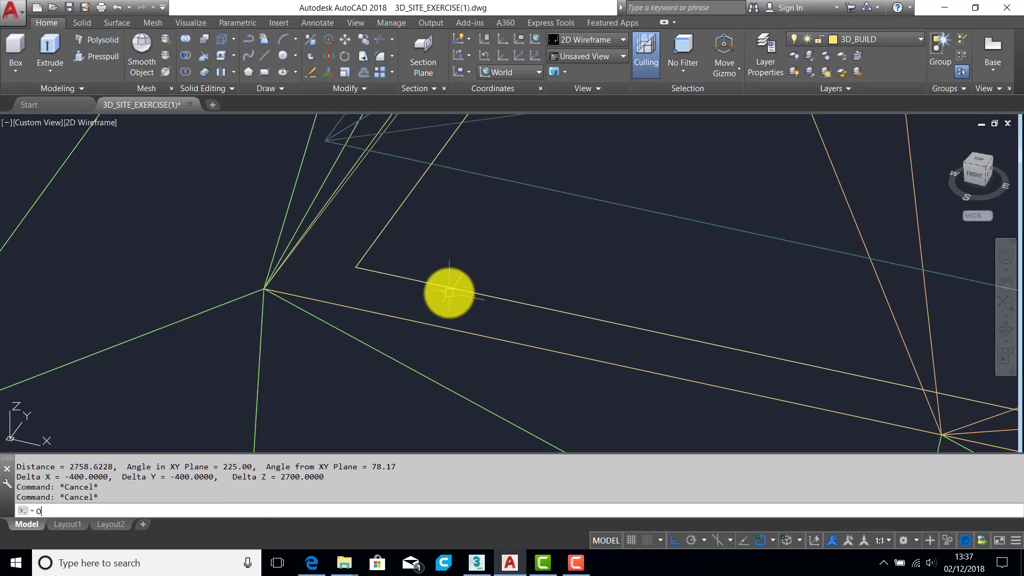
Step: Offset the building footprint polyline 400 outward
{"action": "key", "text": "Return"}
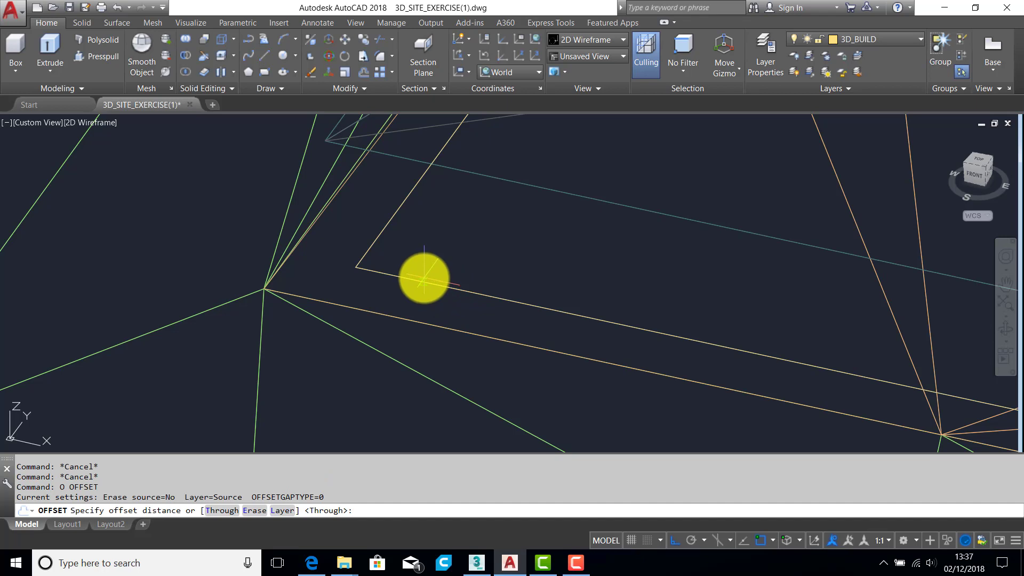
{"action": "type", "text": "400"}
{"action": "key", "text": "Return"}
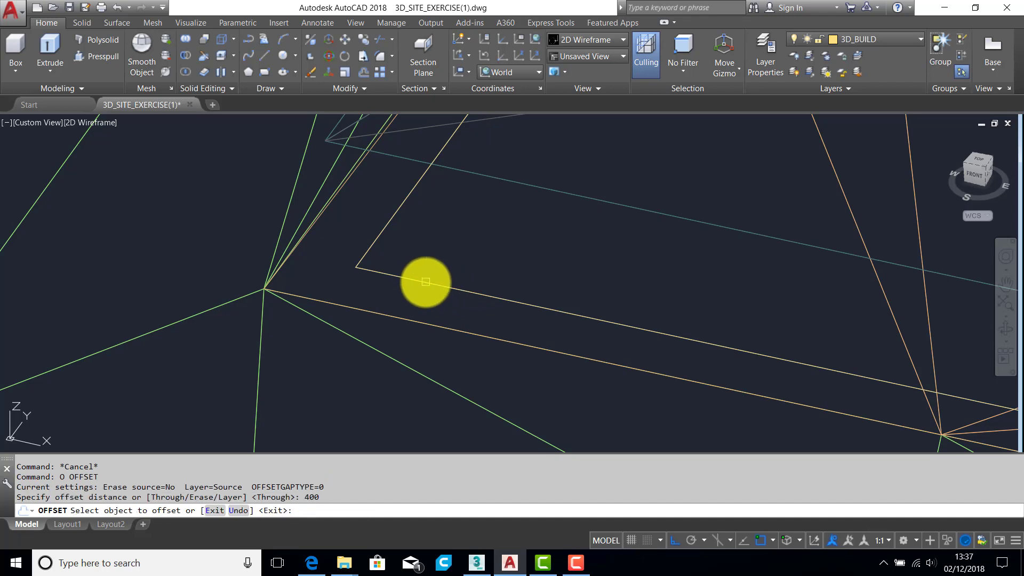
{"action": "left_click", "coordinate": [426, 281]}
{"action": "left_click", "coordinate": [407, 303]}
{"action": "key", "text": "Escape"}
{"action": "key", "text": "Escape"}
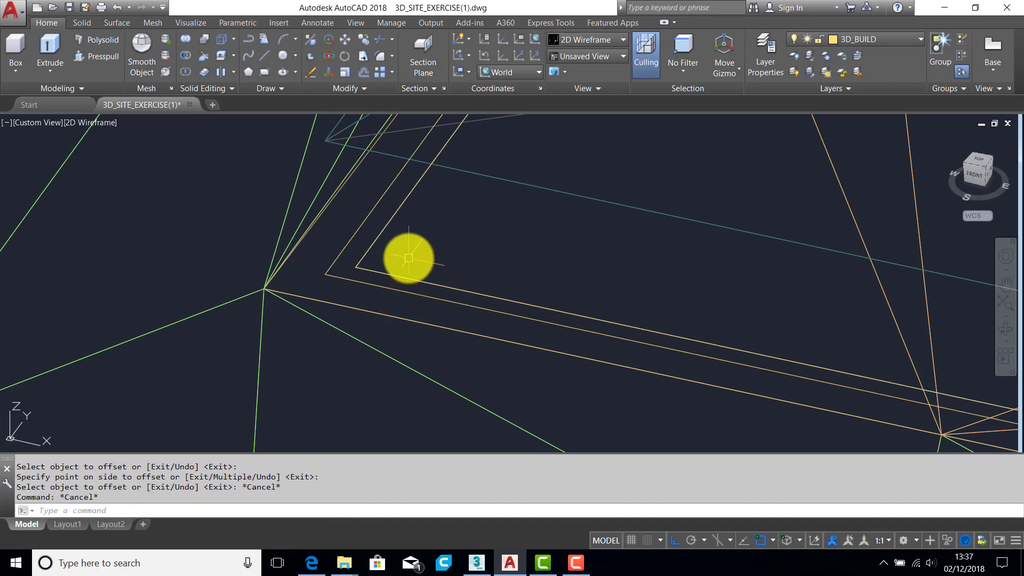
Step: Extrude the inner L-shaped building footprint polyline 2500 upward as a solid
{"action": "type", "text": "EXT"}
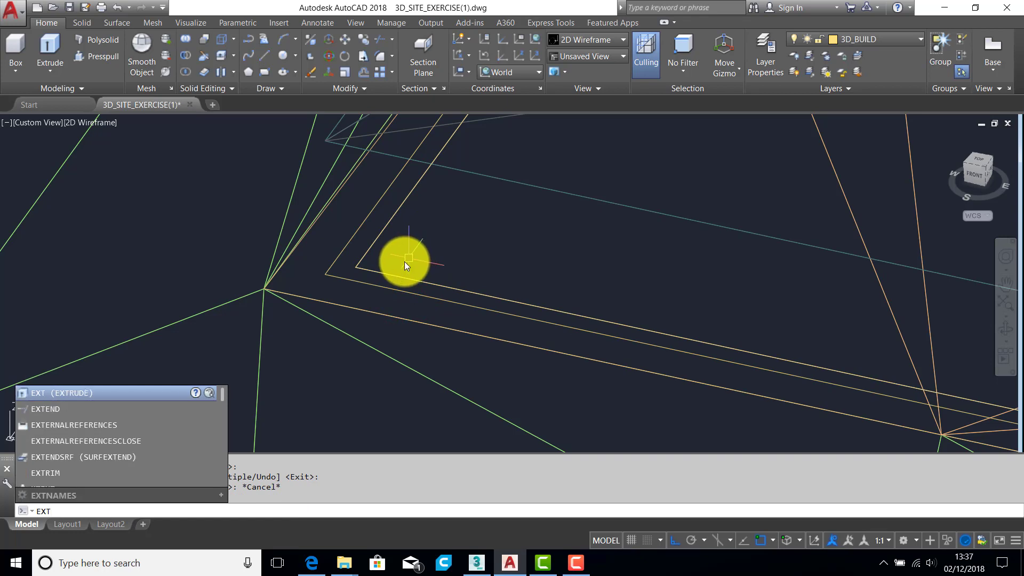
{"action": "key", "text": "Return"}
{"action": "left_click", "coordinate": [398, 275]}
{"action": "key", "text": "Return"}
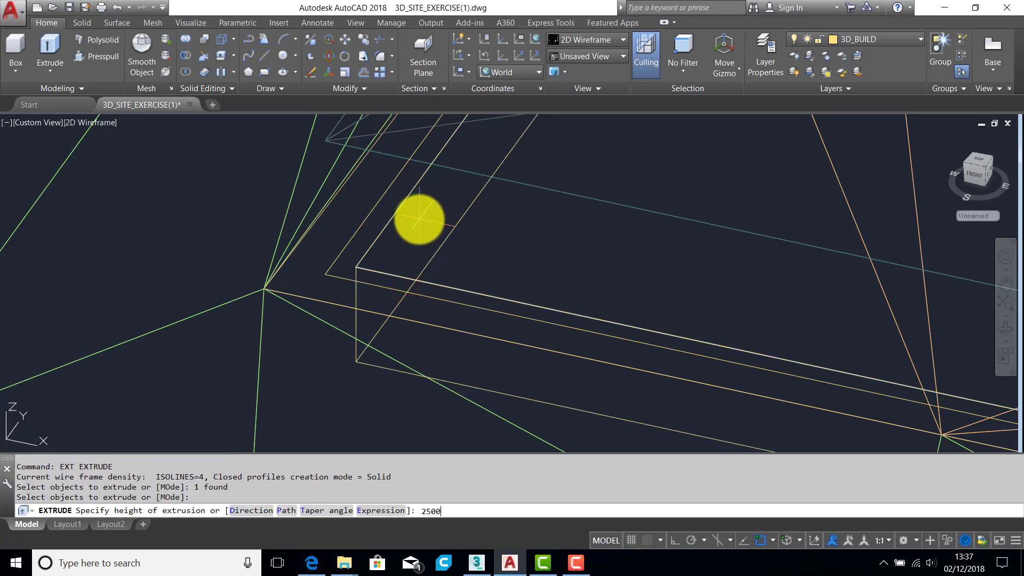
{"action": "key", "text": "Return"}
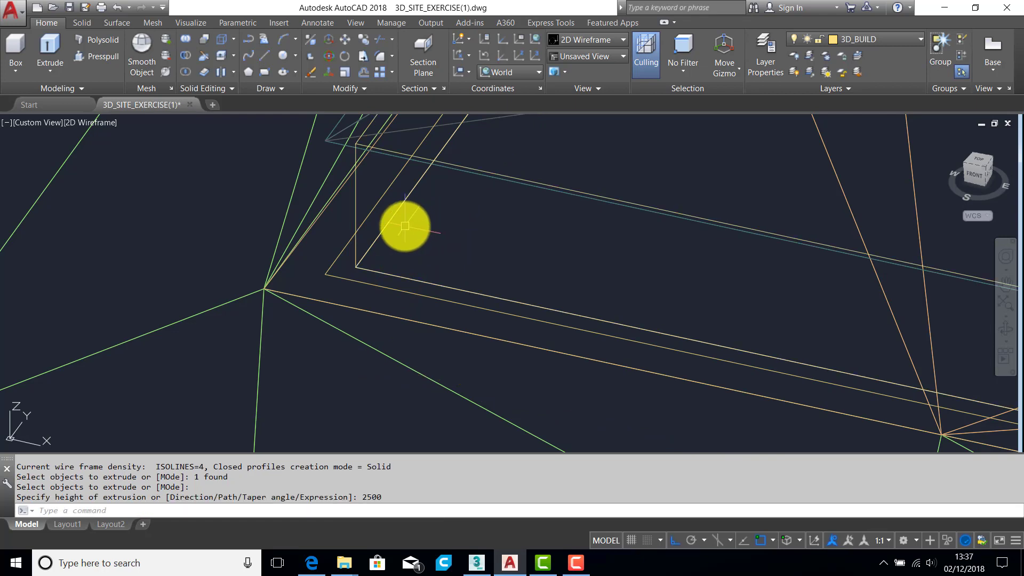
Step: Move the outer offset polyline vertically from the wall solid's bottom corner to its top corner directly above
{"action": "type", "text": "m"}
{"action": "key", "text": "Return"}
{"action": "left_click", "coordinate": [339, 277]}
{"action": "key", "text": "Return"}
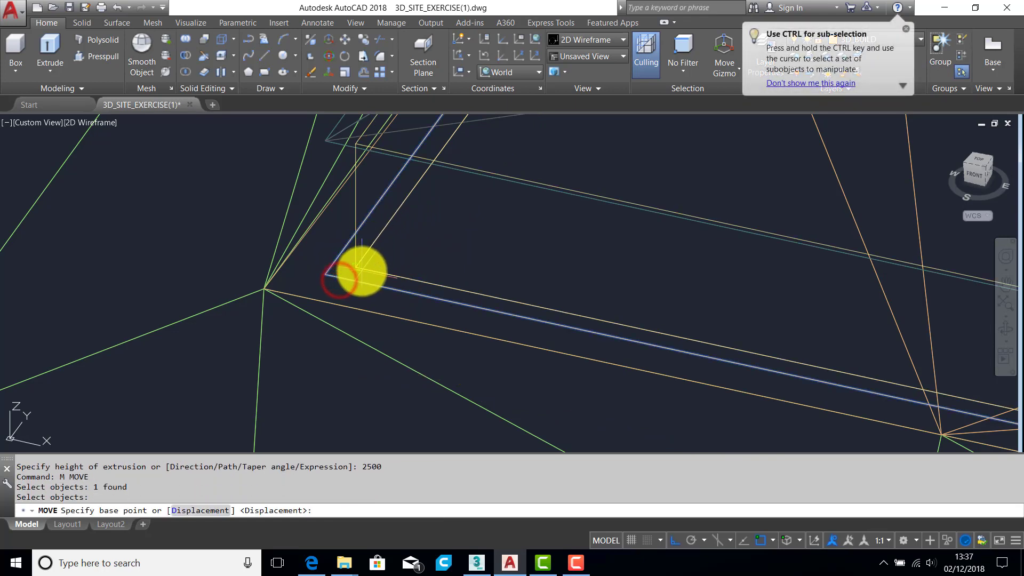
{"action": "left_click", "coordinate": [362, 271]}
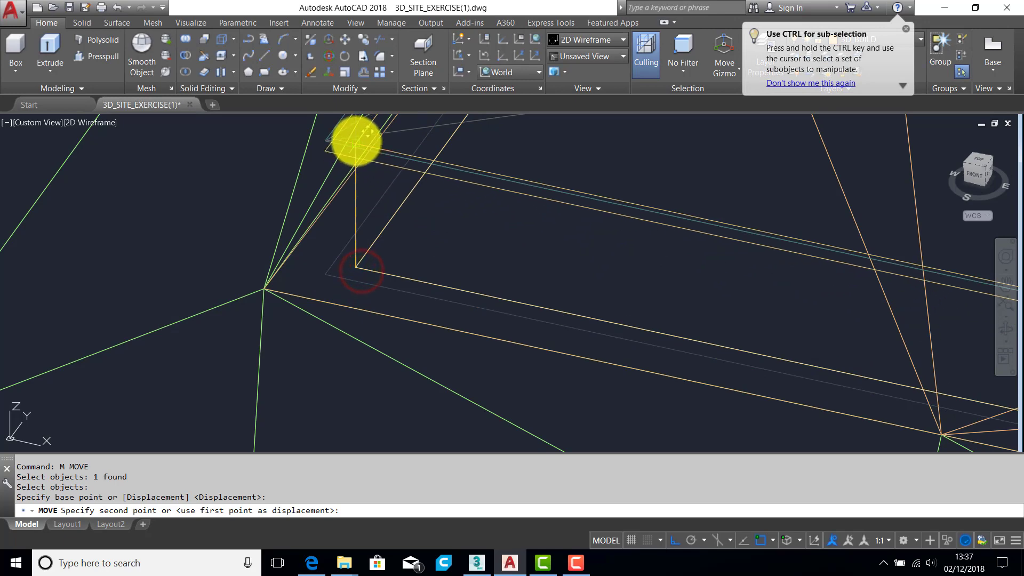
{"action": "left_click", "coordinate": [357, 142]}
{"action": "scroll", "coordinate": [341, 161], "scroll_direction": "up", "scroll_amount": 5}
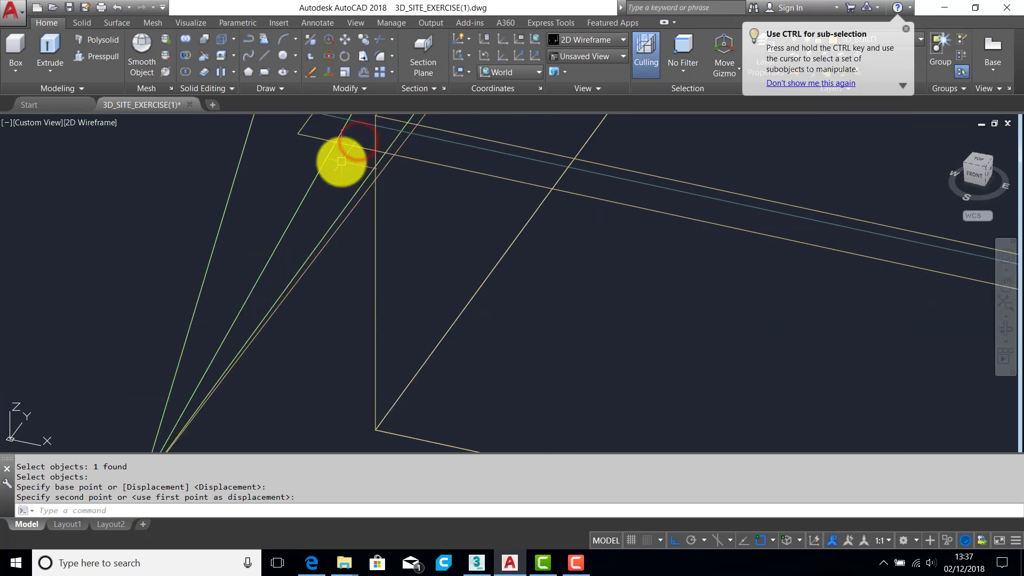
{"action": "middle_click_drag", "start_coordinate": [338, 163], "coordinate": [349, 262]}
{"action": "type", "text": "ex"}
{"action": "key", "text": "Return"}
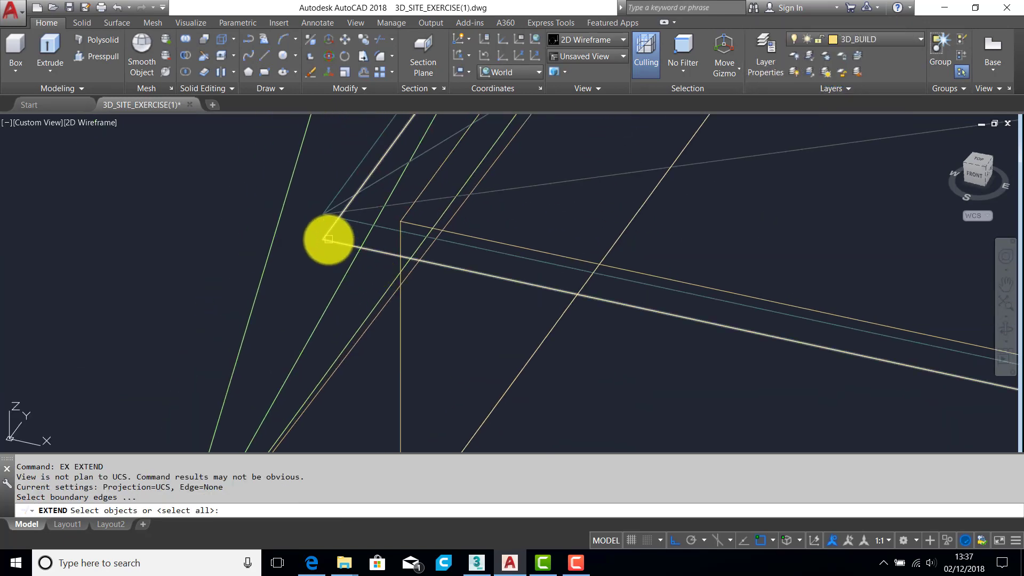
{"action": "left_click", "coordinate": [329, 239]}
{"action": "key", "text": "Return"}
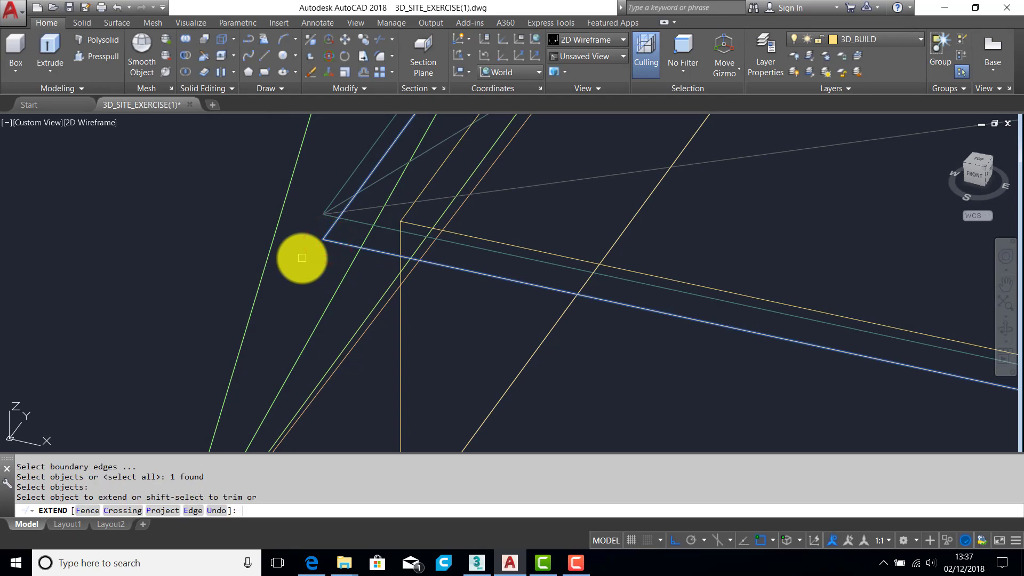
{"action": "key", "text": "Escape"}
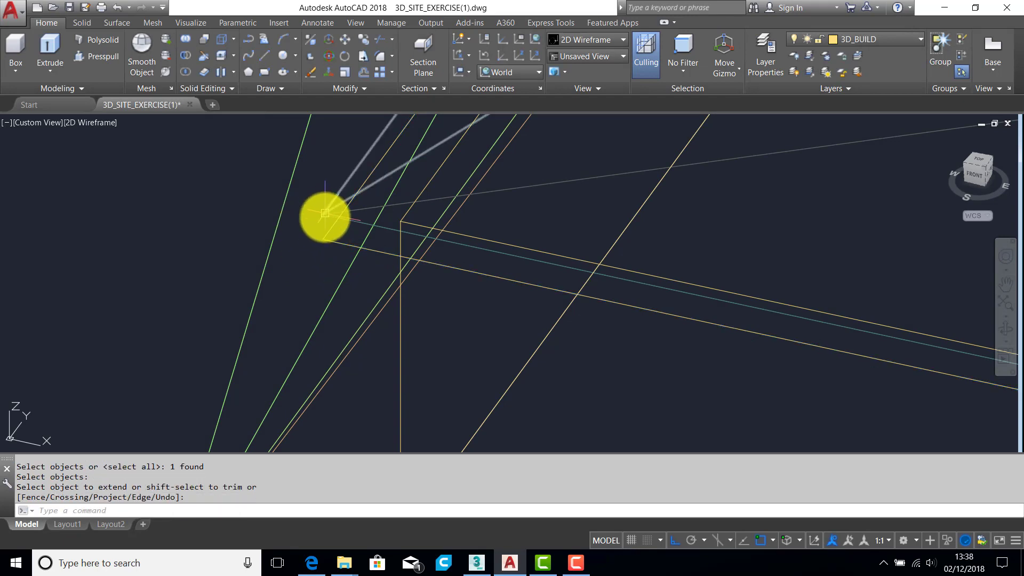
{"action": "key", "text": "Escape"}
{"action": "key", "text": "Return"}
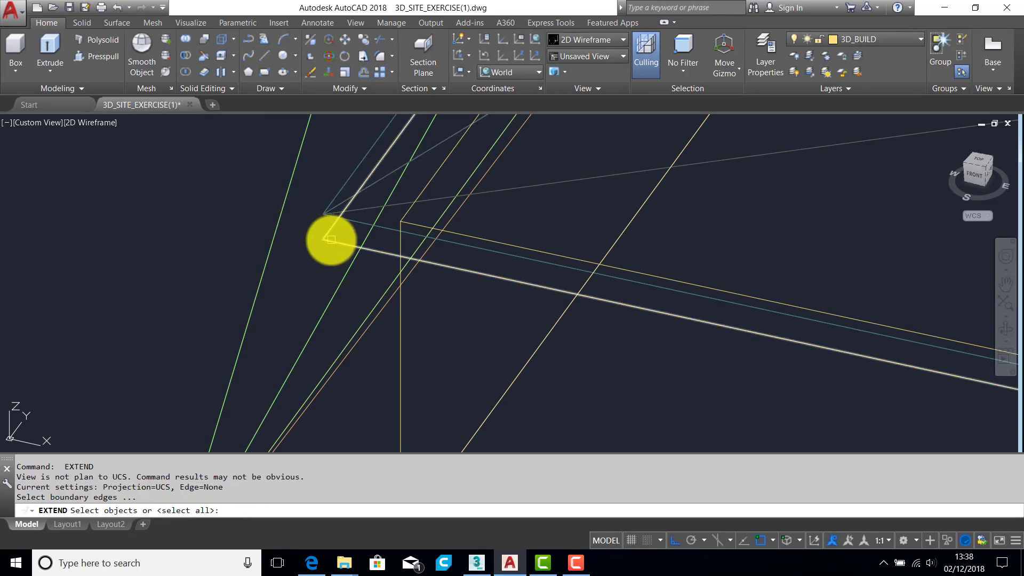
Step: Extrude the raised offset polyline as a solid up to the roof's eave corner above it
{"action": "left_click", "coordinate": [49, 52]}
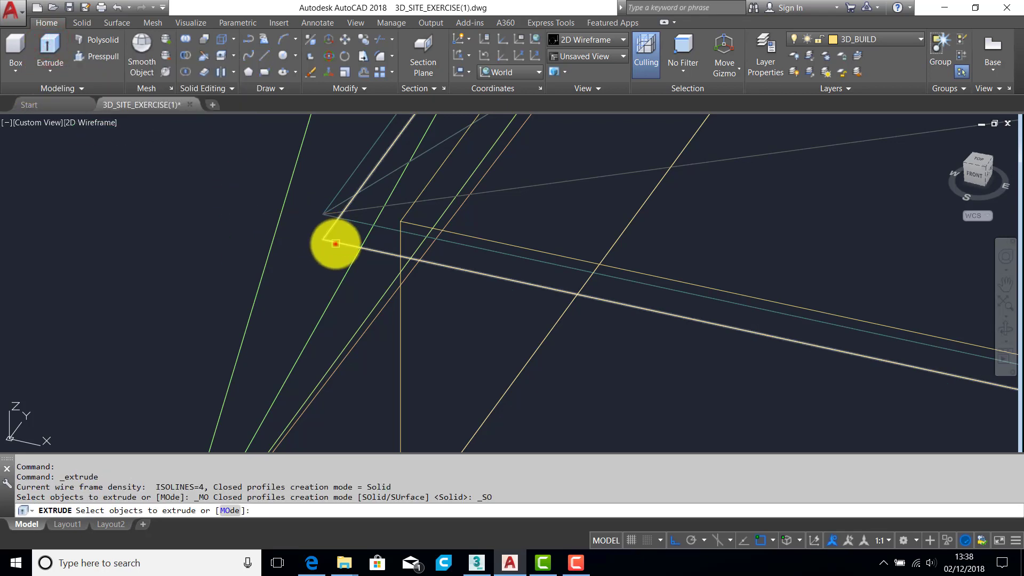
{"action": "left_click", "coordinate": [335, 243]}
{"action": "key", "text": "Return"}
{"action": "left_click", "coordinate": [321, 213]}
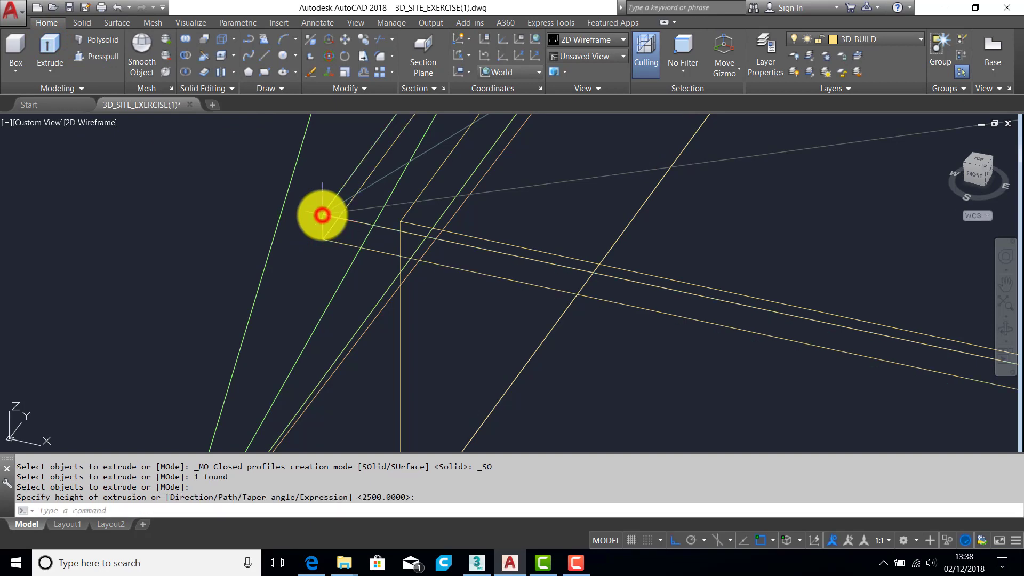
{"action": "scroll", "coordinate": [509, 237], "scroll_direction": "down", "scroll_amount": 5}
{"action": "scroll", "coordinate": [622, 256], "scroll_direction": "down", "scroll_amount": 1}
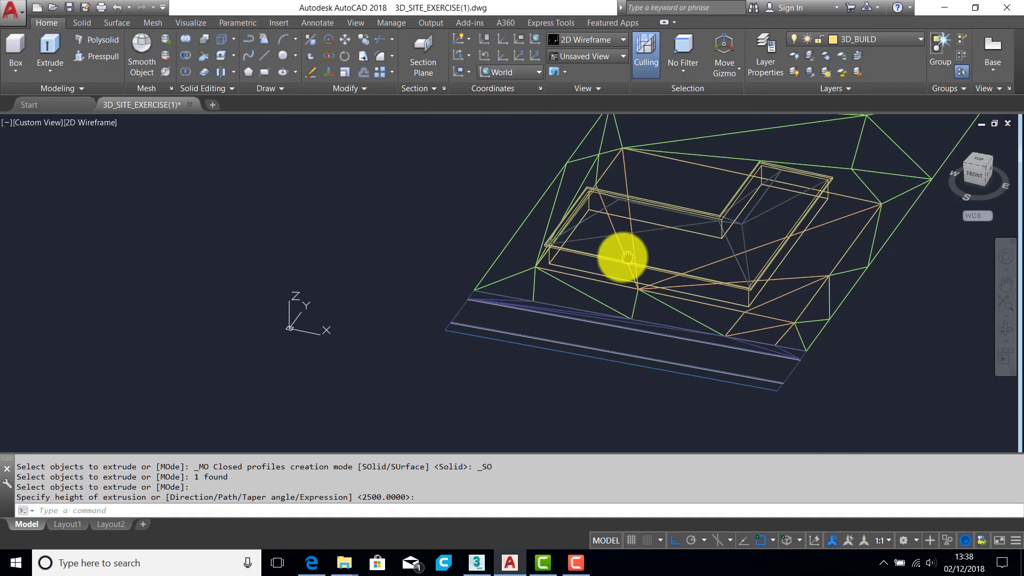
{"action": "middle_click_drag", "start_coordinate": [621, 258], "coordinate": [584, 293]}
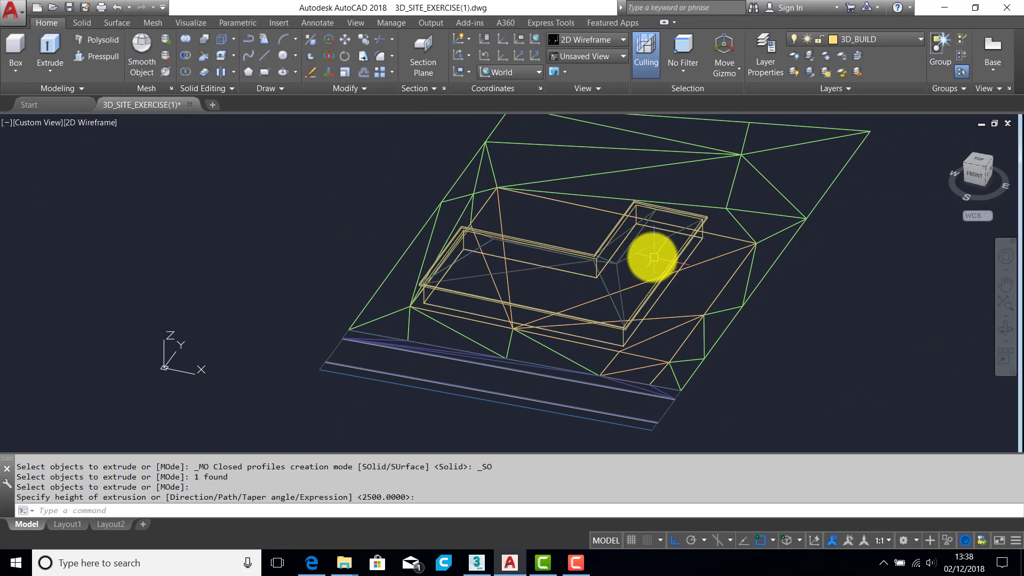
{"action": "key", "text": "Escape"}
{"action": "key", "text": "Escape"}
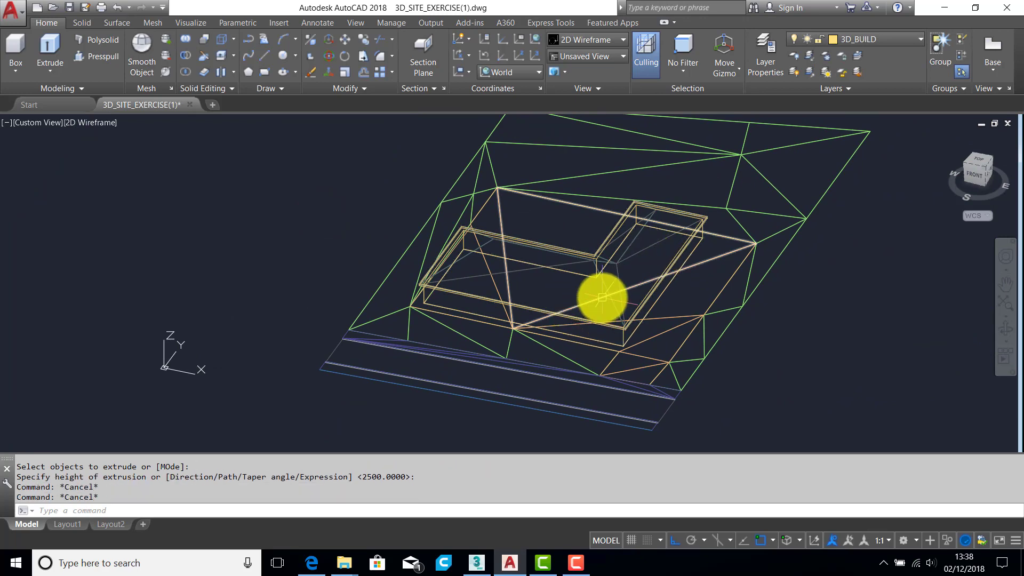
{"action": "mouse_move", "coordinate": [602, 297]}
{"action": "middle_mouse_down", "text": "shift"}
{"action": "mouse_move", "coordinate": [594, 269]}
{"action": "mouse_move", "coordinate": [560, 276]}
{"action": "mouse_move", "coordinate": [516, 263]}
{"action": "mouse_move", "coordinate": [516, 297]}
{"action": "mouse_move", "coordinate": [621, 277]}
{"action": "mouse_move", "coordinate": [606, 258]}
{"action": "mouse_move", "coordinate": [622, 286]}
{"action": "mouse_move", "coordinate": [603, 279]}
{"action": "mouse_move", "coordinate": [656, 293]}
{"action": "mouse_move", "coordinate": [588, 298]}
{"action": "middle_mouse_up", "text": "shift"}
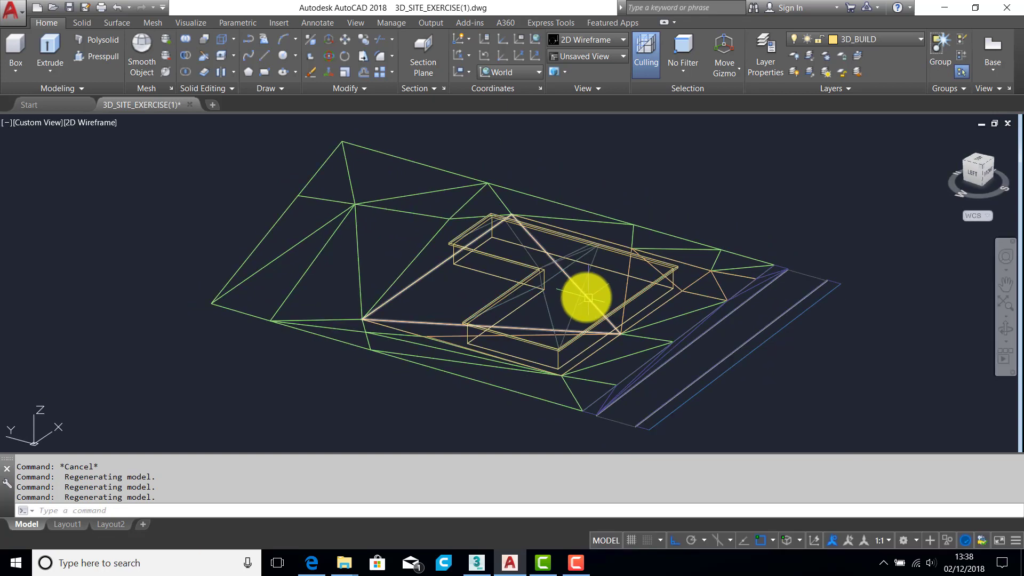